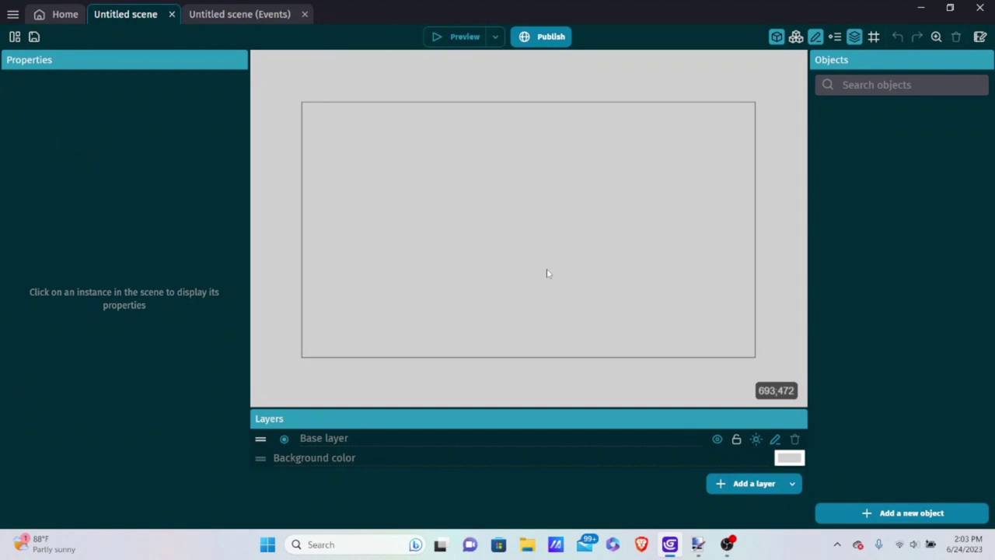
pyautogui.click(10, 16)
pyautogui.moveTo(35, 37)
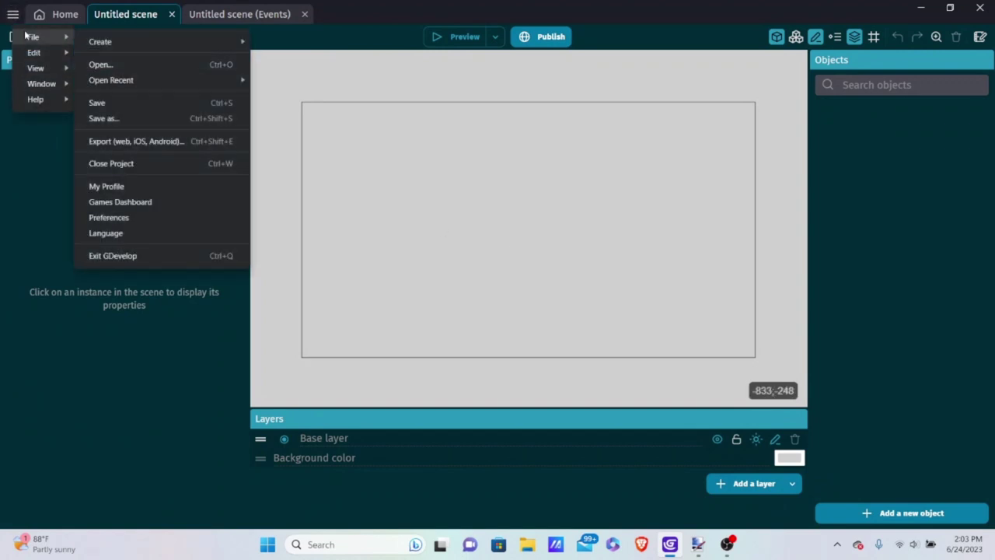
pyautogui.click(439, 151)
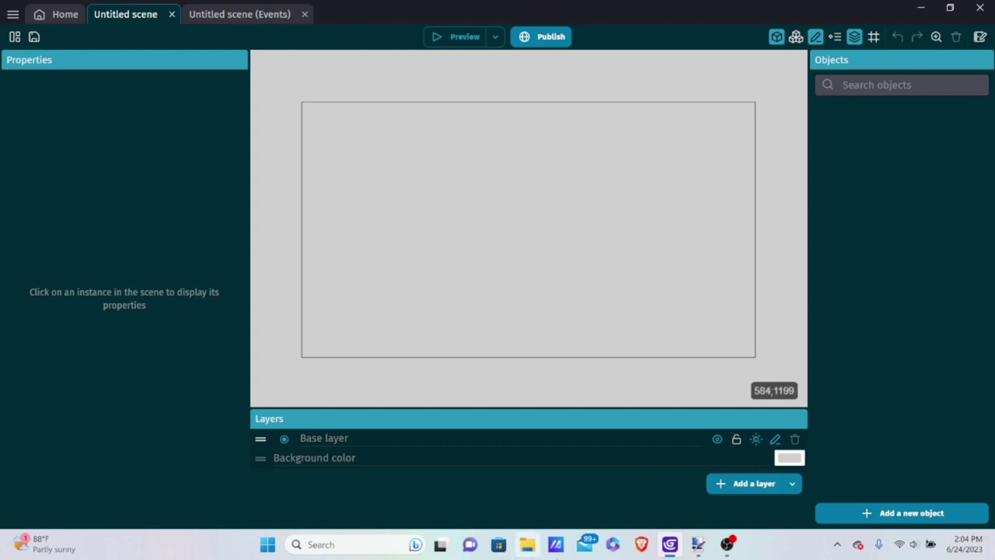
# Switch to the Brave browser and search the web for babylongd
pyautogui.click(641, 545)
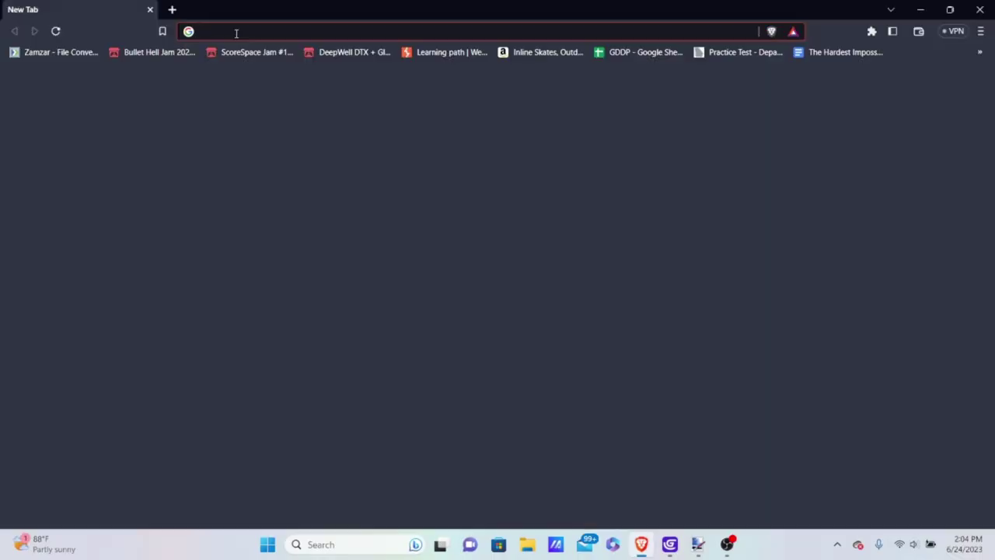
pyautogui.click(236, 33)
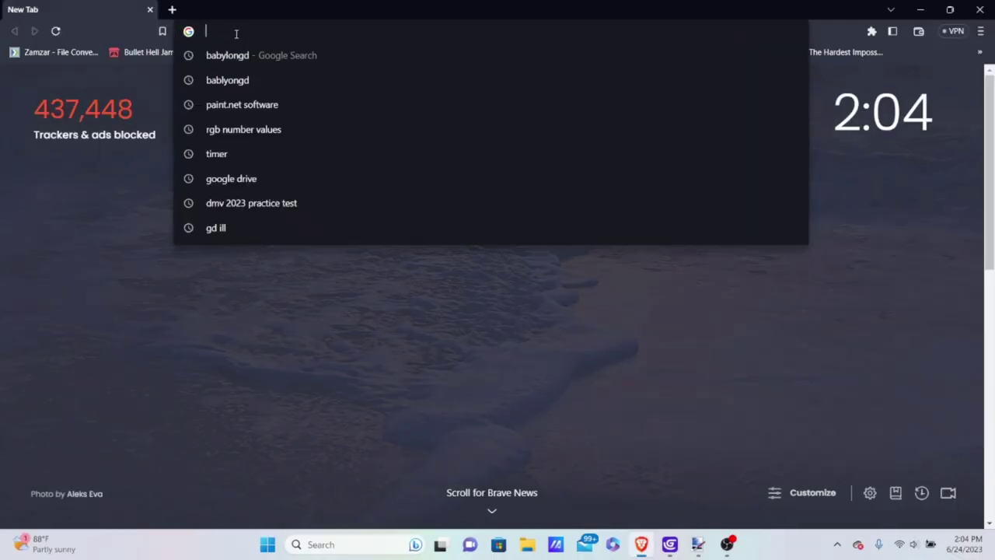
pyautogui.write('Bab')
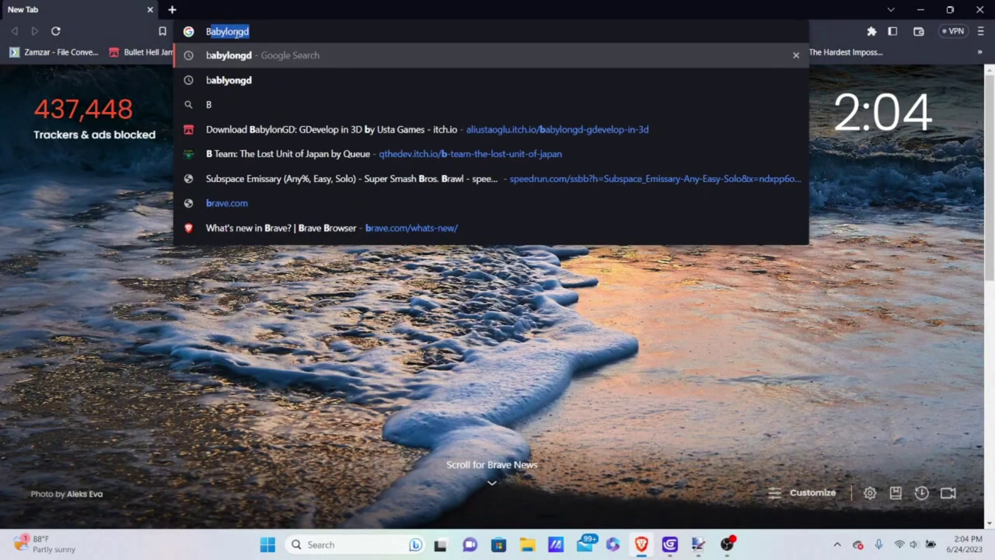
pyautogui.write('ylon')
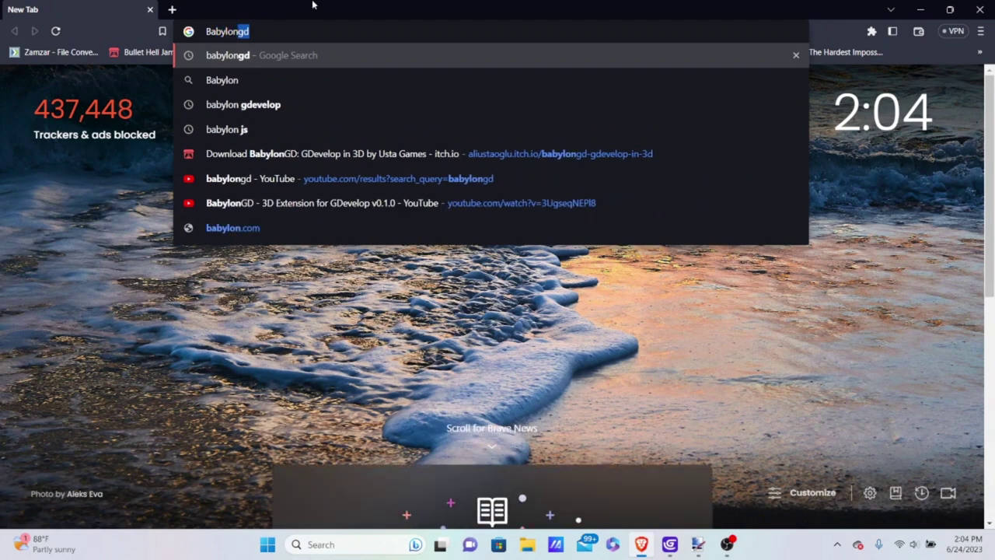
pyautogui.press('Return')
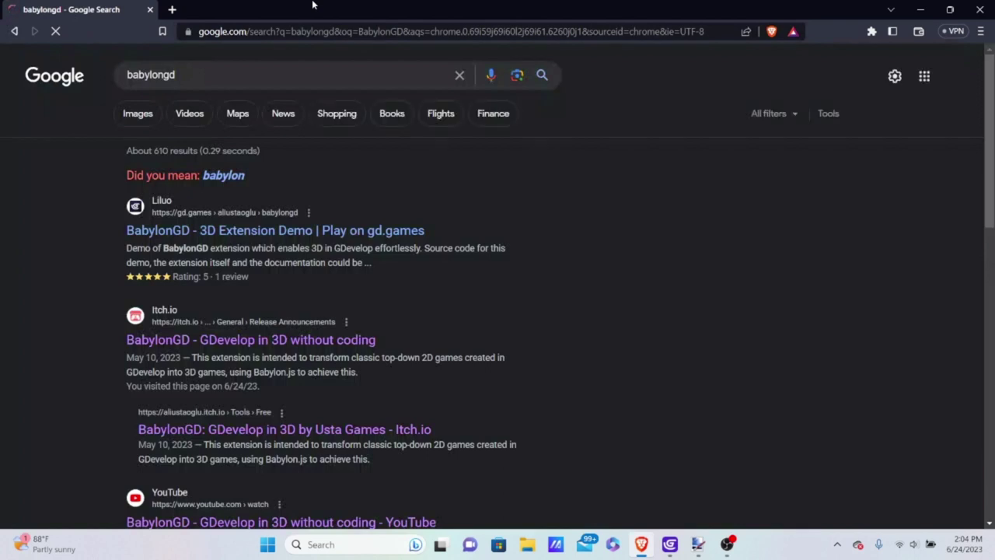
# Open the itch.io page of BabylonGD: GDevelop in 3D from the search results and request its download
pyautogui.scroll(-2, 349, 326)
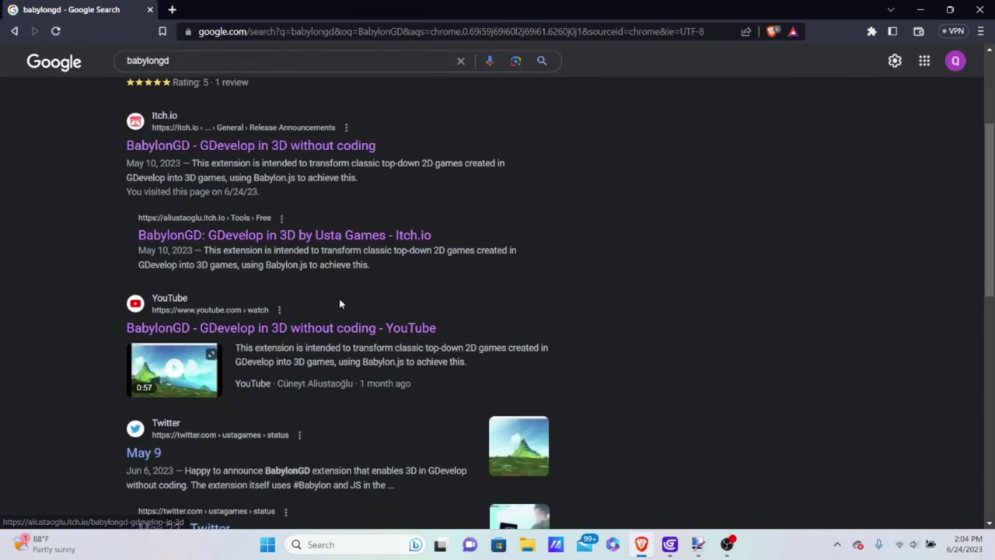
pyautogui.click(328, 234)
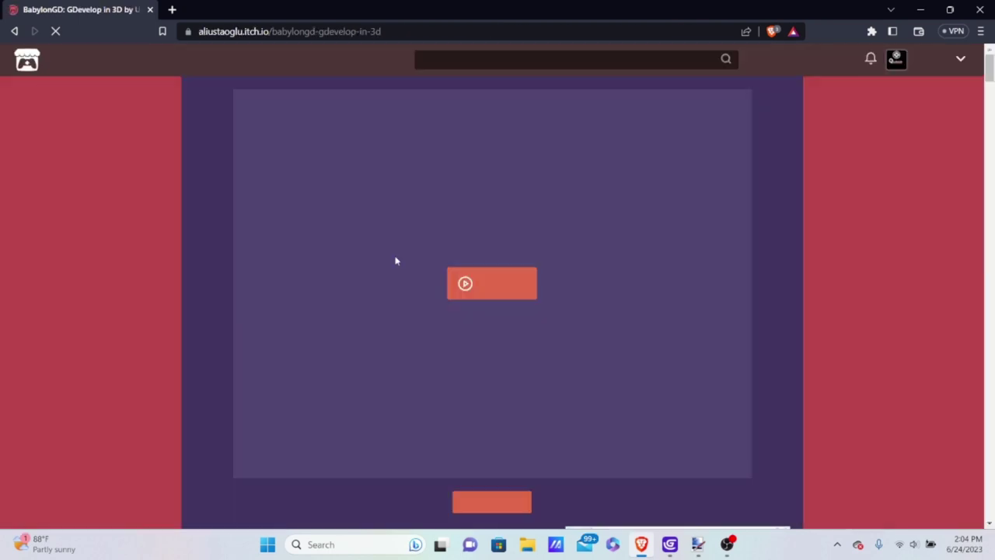
pyautogui.scroll(-2, 500, 262)
pyautogui.click(495, 304)
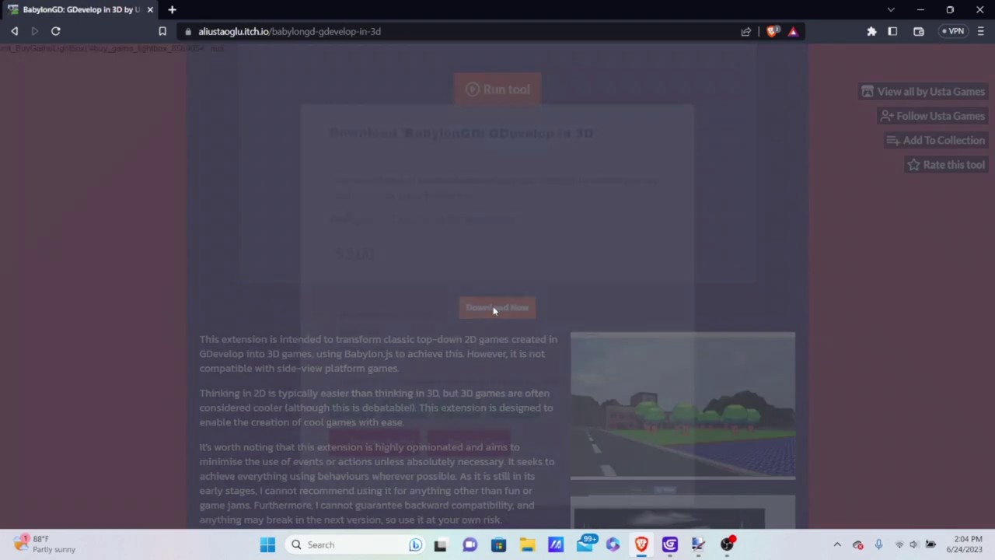
pyautogui.click(409, 238)
pyautogui.press('BackSpace')
pyautogui.press('BackSpace')
pyautogui.press('BackSpace')
pyautogui.press('BackSpace')
pyautogui.write('0.02')
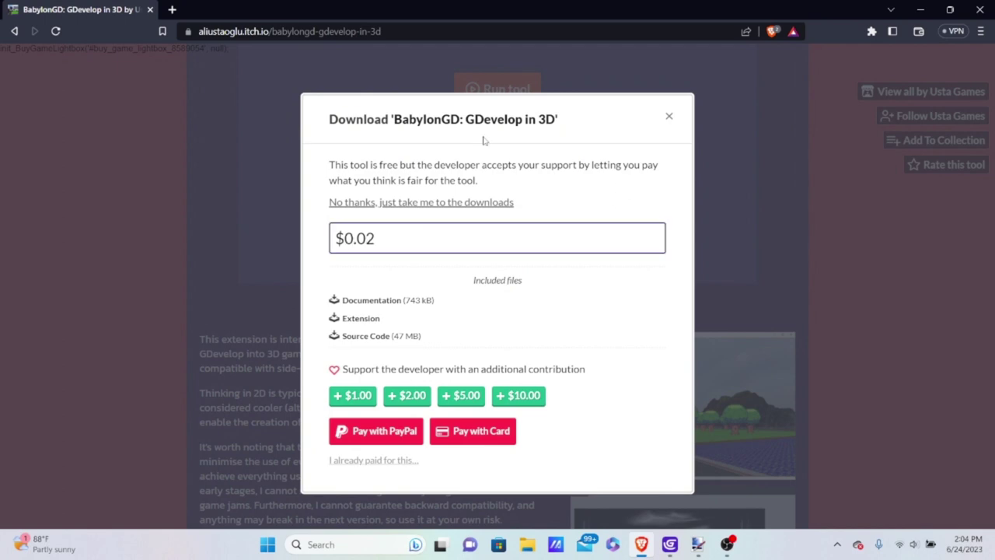
# Continue to the BabylonGD downloads without paying, start downloading the Extension file and cancel saving it
pyautogui.click(430, 204)
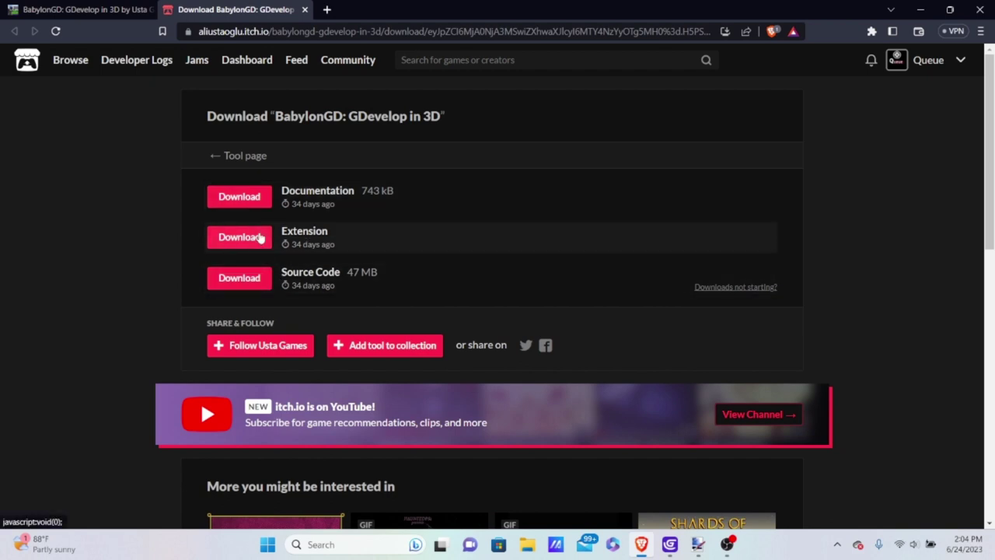
pyautogui.click(254, 237)
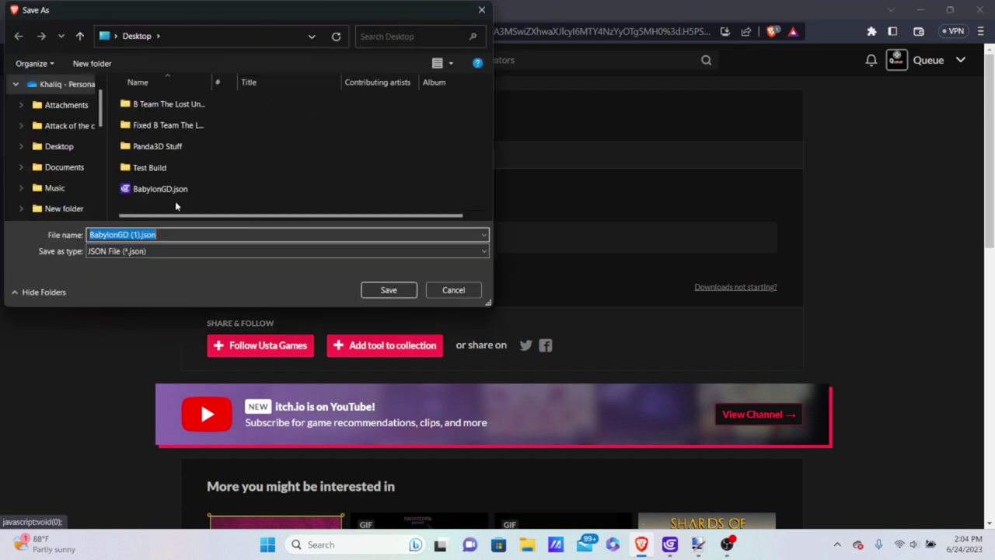
pyautogui.click(456, 291)
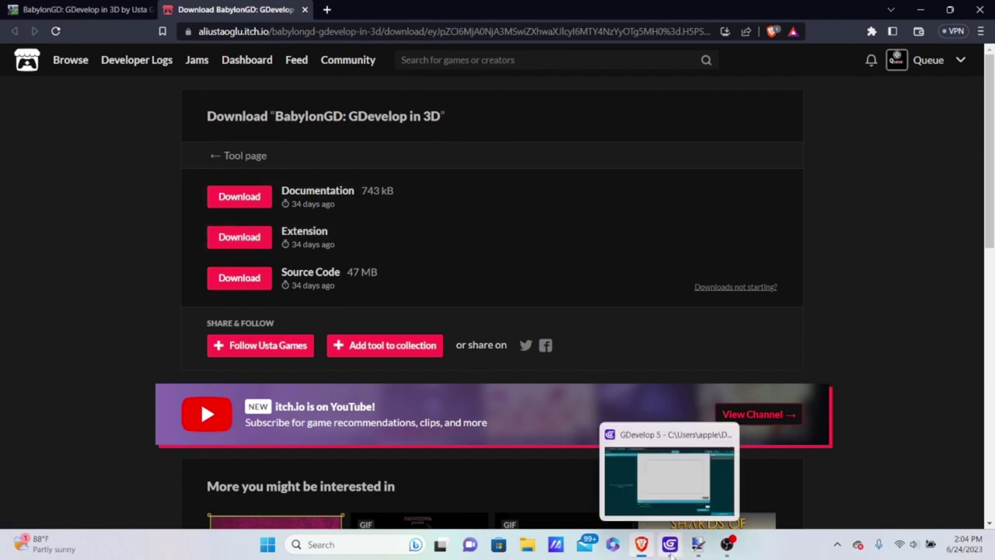
# Switch to GDevelop and import the BabylonGD.json extension from the Desktop folder into the project
pyautogui.click(670, 548)
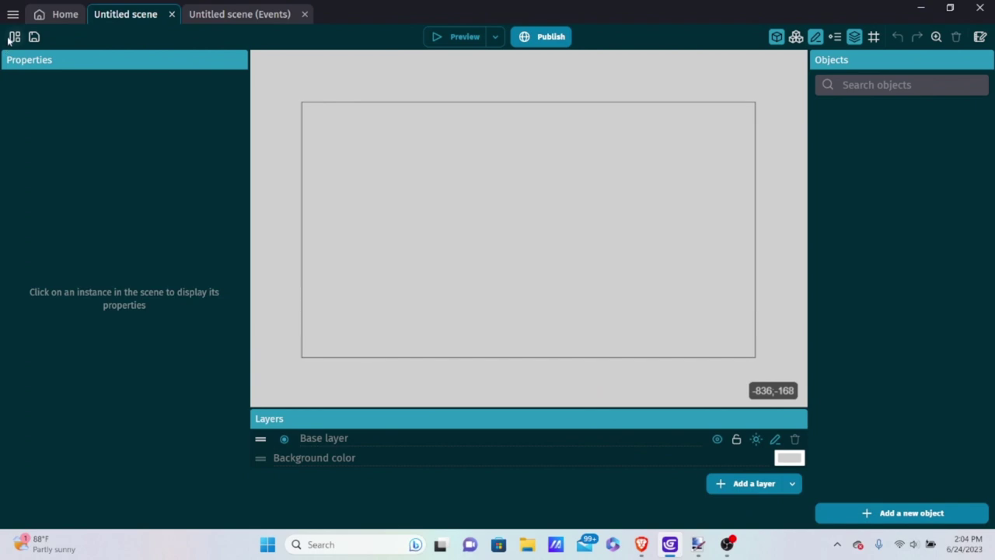
pyautogui.click(14, 37)
pyautogui.click(50, 295)
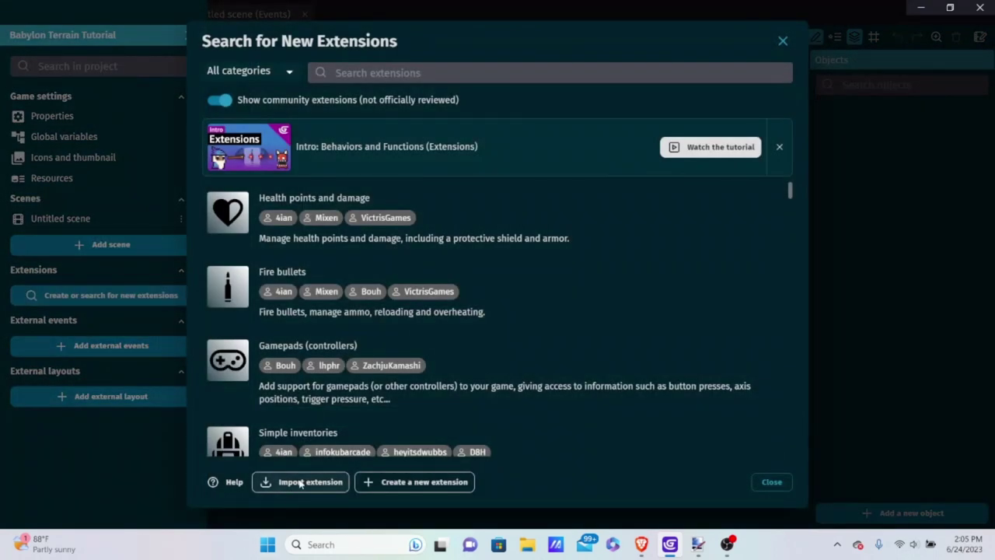
pyautogui.click(310, 482)
pyautogui.scroll(-3, 513, 296)
pyautogui.click(534, 302)
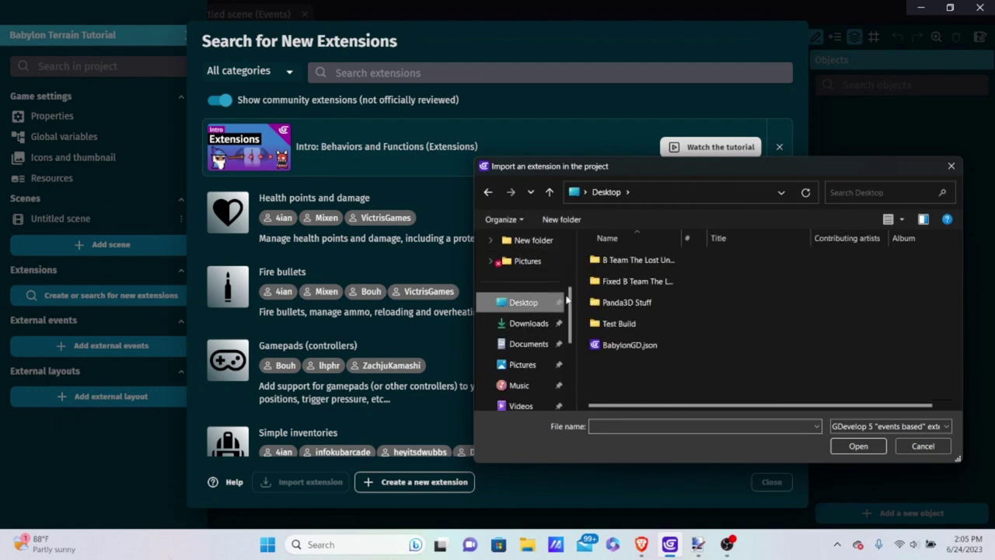
pyautogui.doubleClick(628, 344)
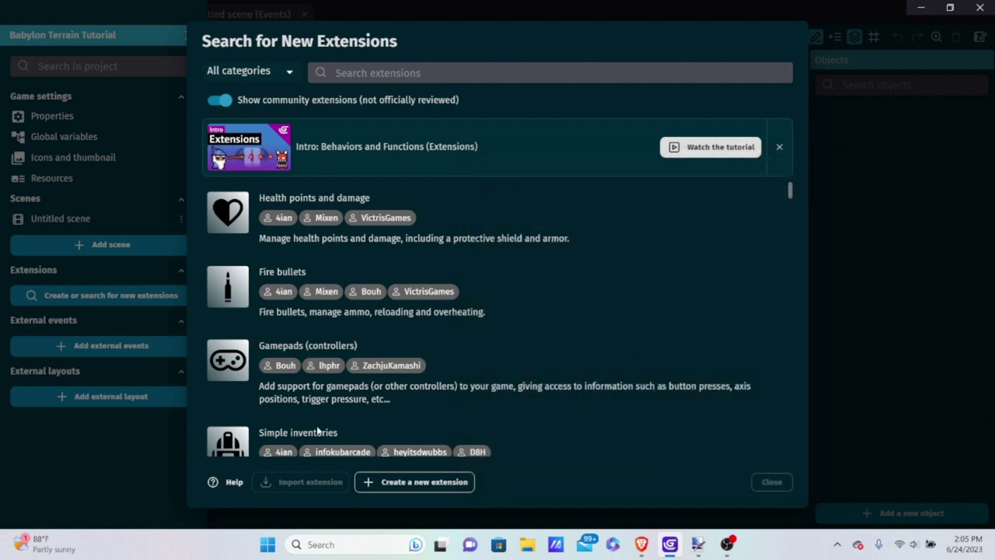
pyautogui.click(771, 482)
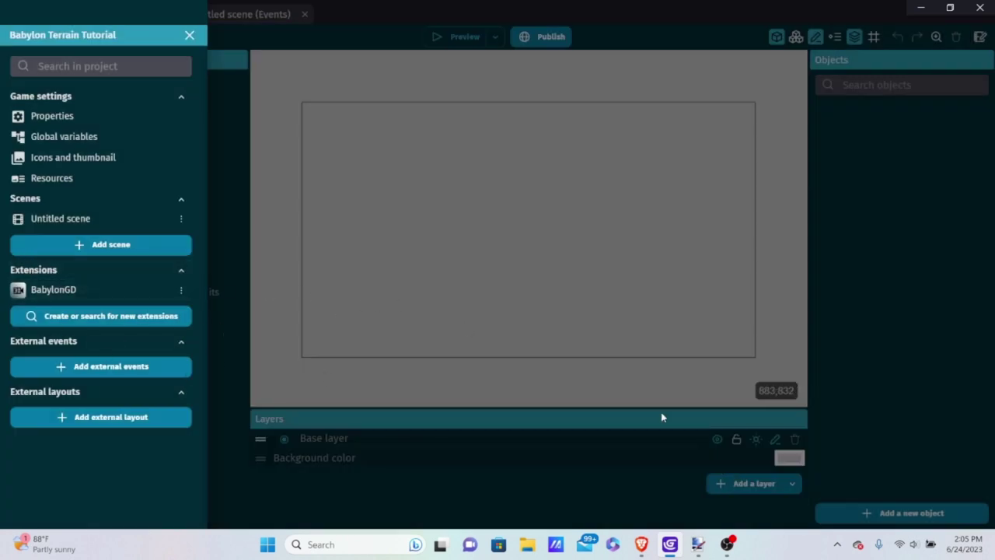
pyautogui.click(589, 259)
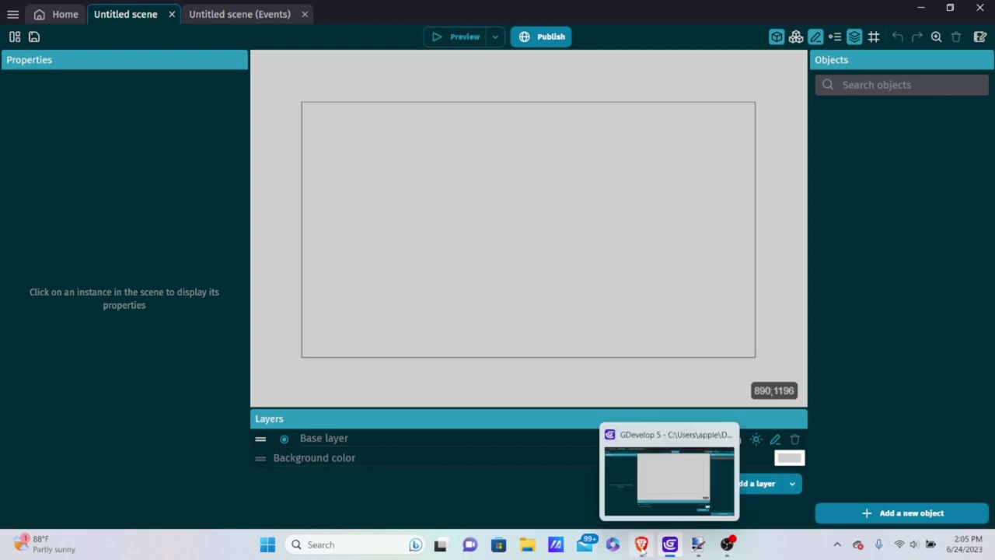
# Switch to the Brave browser and try to open the paint.net site in a new tab
pyautogui.click(641, 544)
pyautogui.click(326, 9)
pyautogui.write('paint')
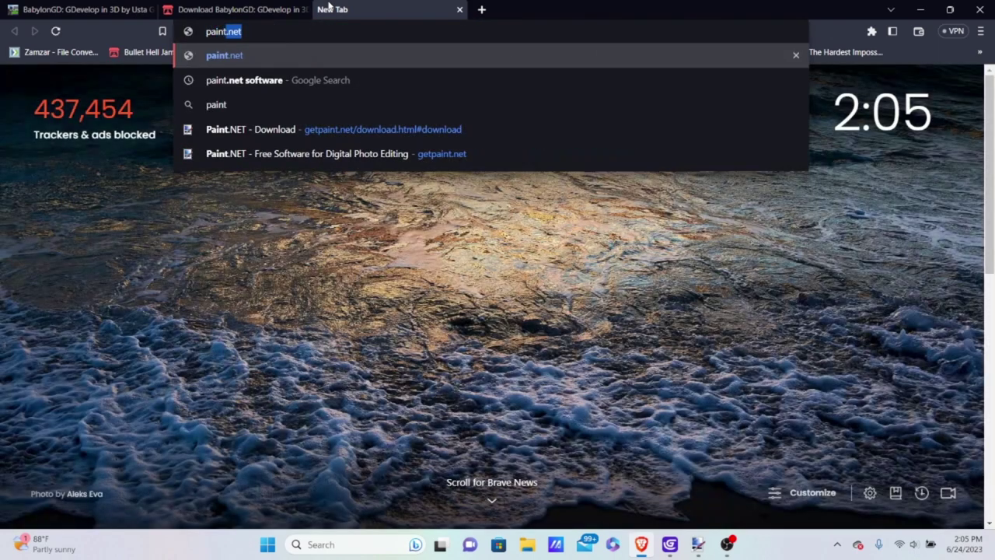
pyautogui.press('Return')
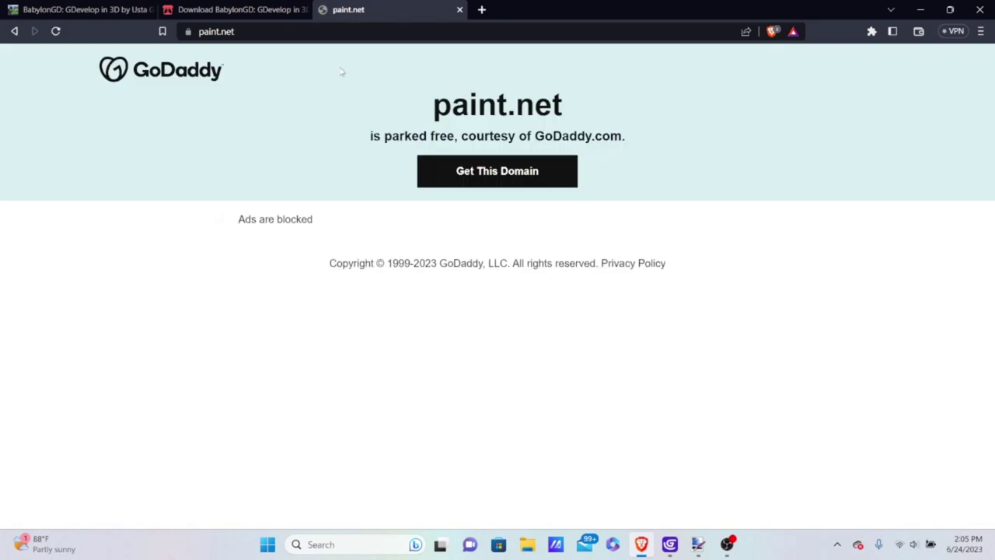
pyautogui.click(264, 31)
pyautogui.click(277, 27)
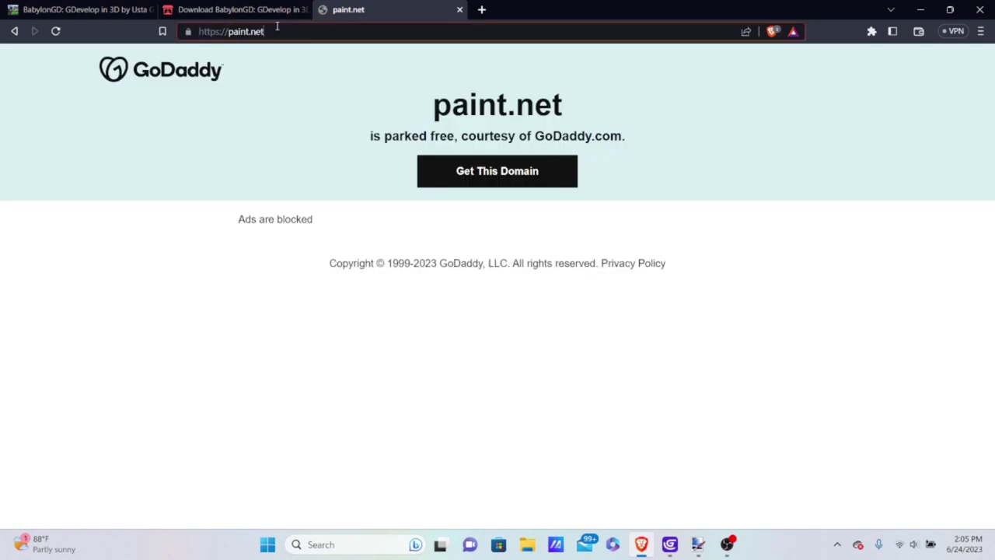
pyautogui.write('sof')
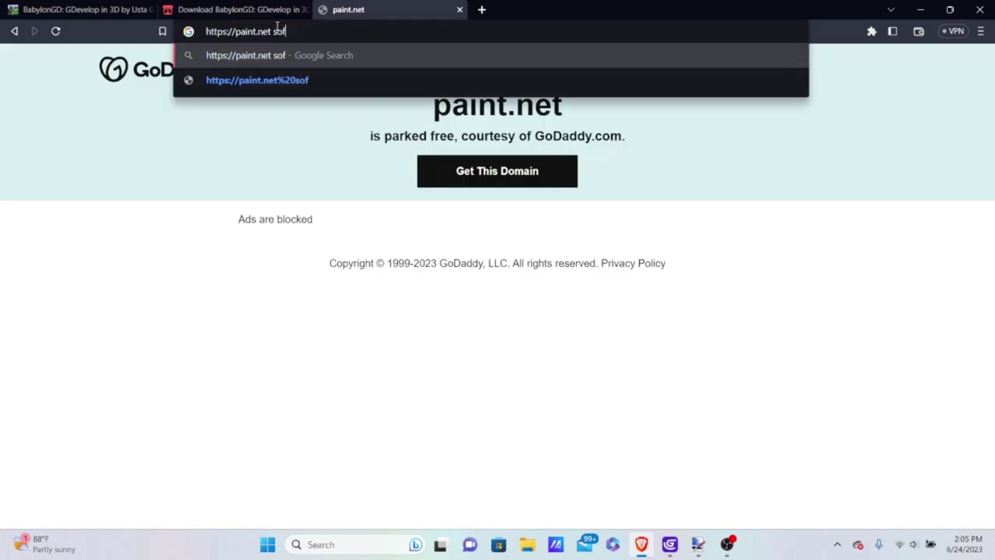
pyautogui.write('tware')
pyautogui.press('Return')
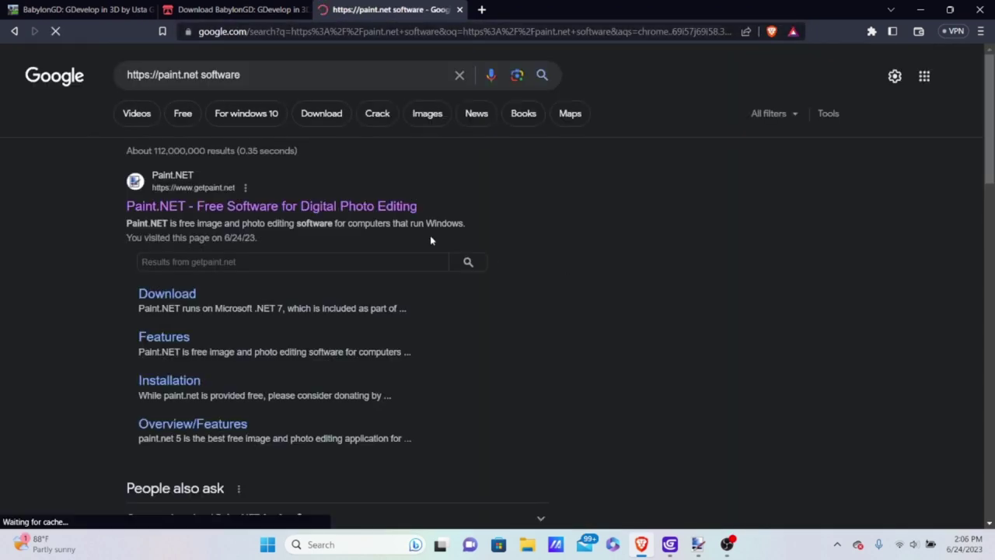
pyautogui.click(261, 205)
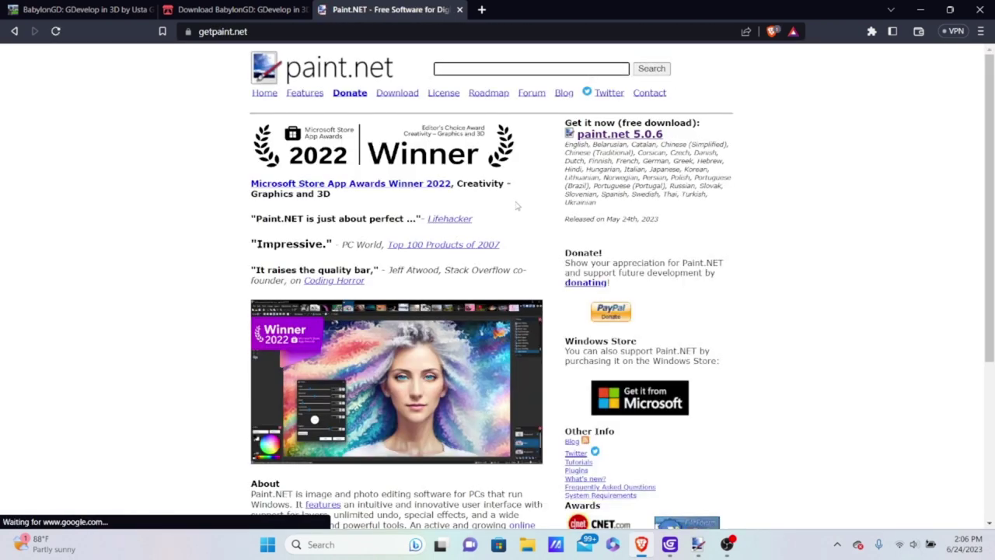
# Start the free dotPDN download of paint.net 5.0.6 and cancel saving the installer archive
pyautogui.click(604, 136)
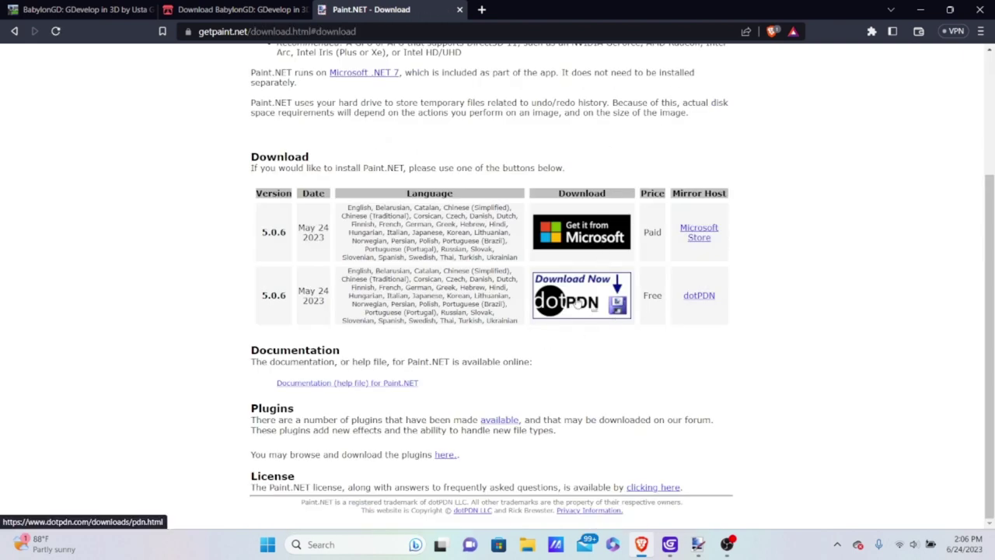
pyautogui.click(575, 303)
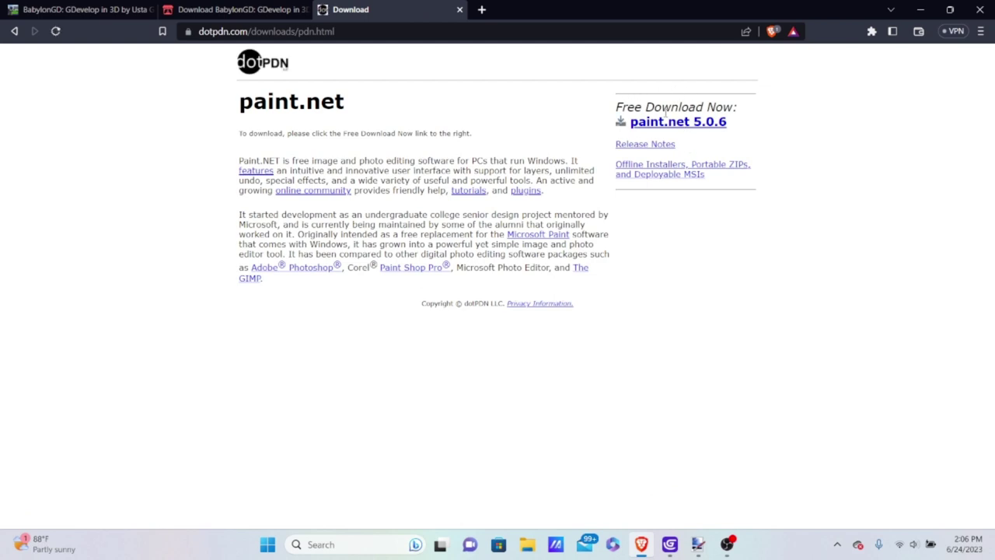
pyautogui.click(640, 128)
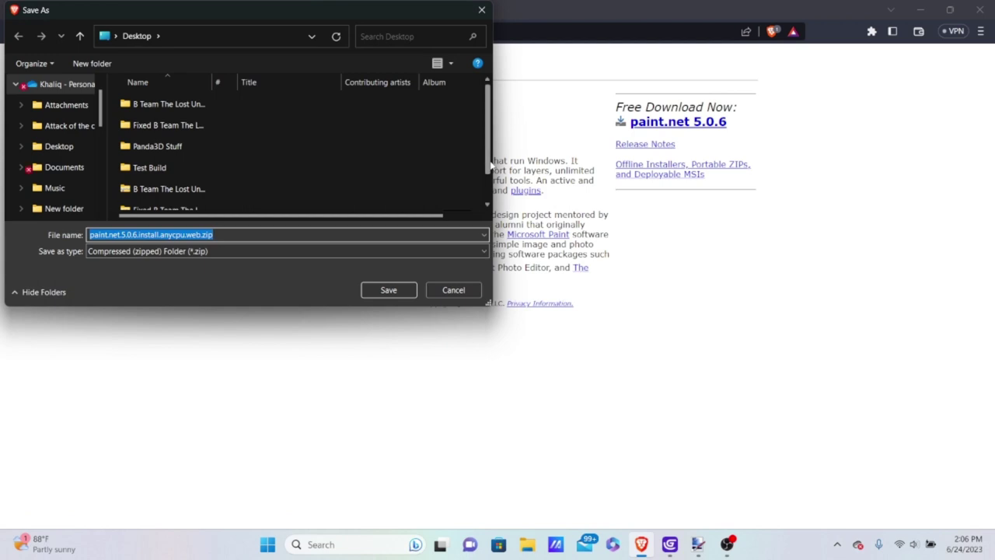
pyautogui.click(454, 290)
# Find the installed paint.net application on the computer and switch to it
pyautogui.click(268, 544)
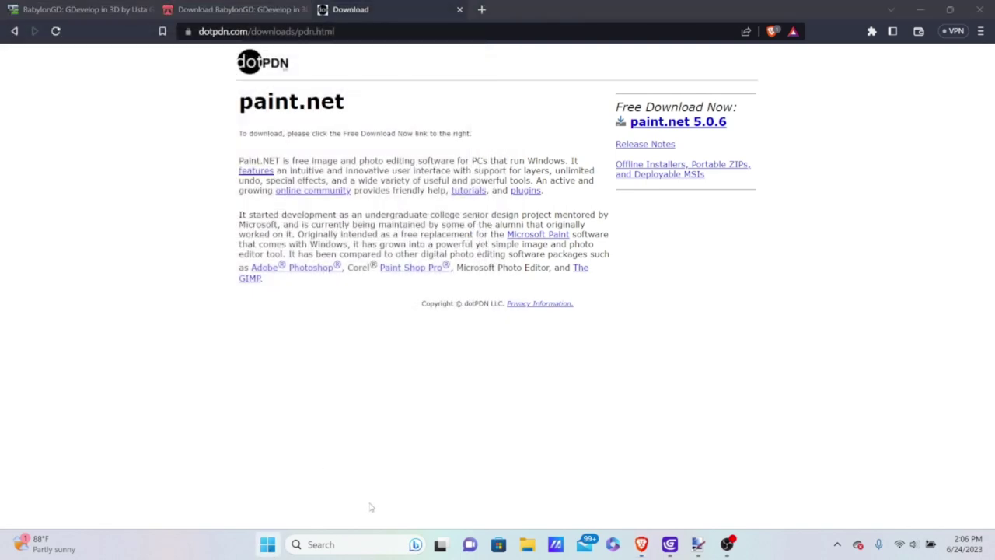
pyautogui.write('paint')
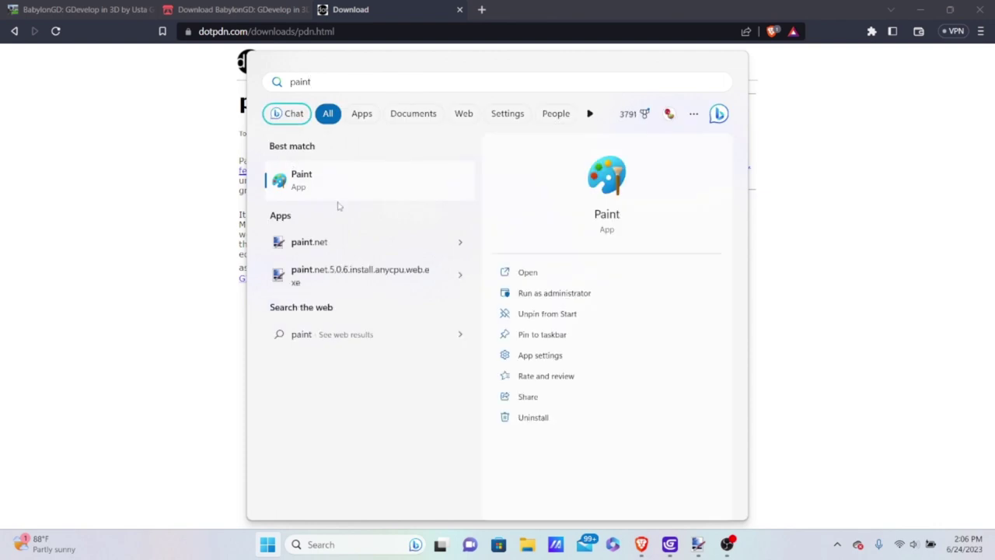
pyautogui.click(335, 243)
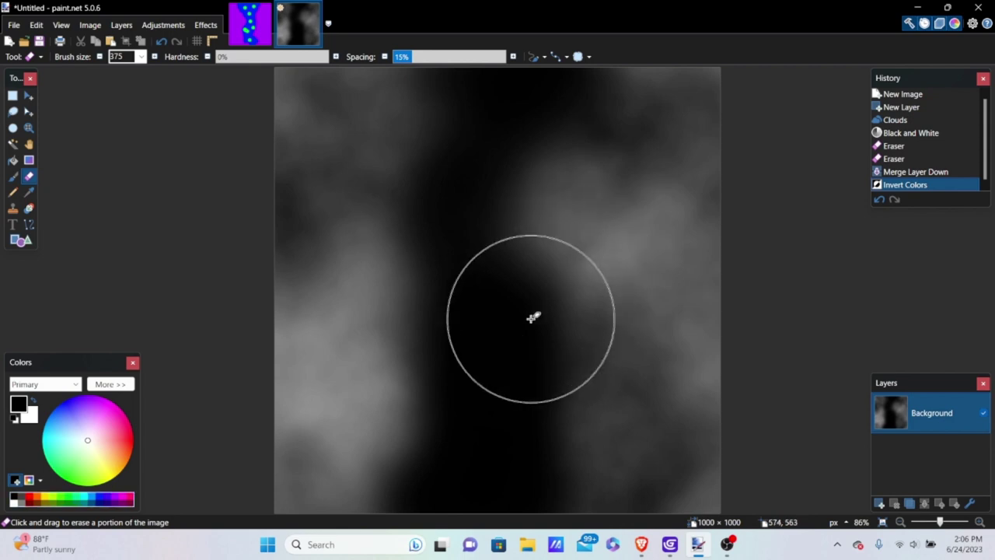
# Create a new blank image 1000 pixels wide and 1000 pixels high
pyautogui.click(12, 26)
pyautogui.click(13, 25)
pyautogui.click(12, 25)
pyautogui.click(13, 26)
pyautogui.click(13, 26)
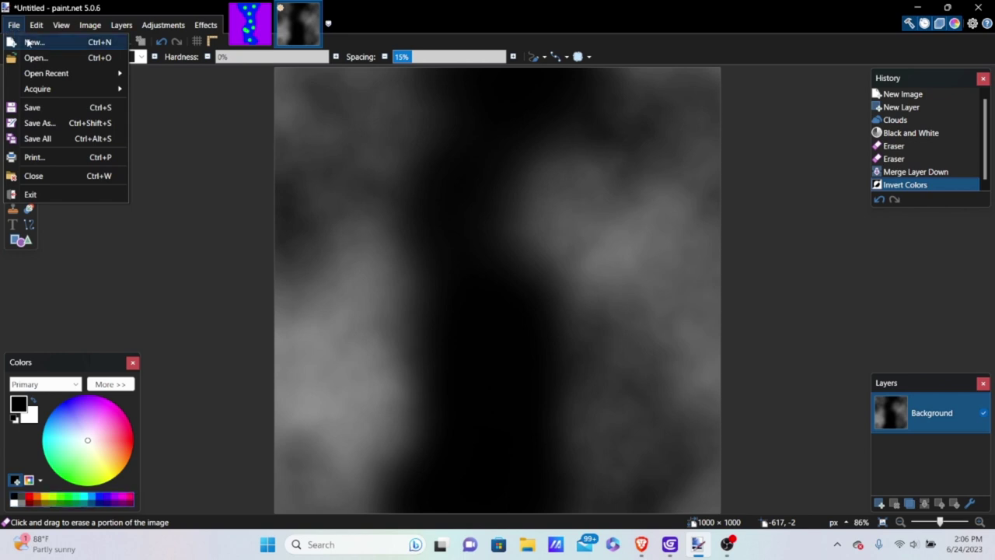
pyautogui.click(32, 42)
pyautogui.click(494, 253)
pyautogui.press('BackSpace')
pyautogui.press('BackSpace')
pyautogui.press('BackSpace')
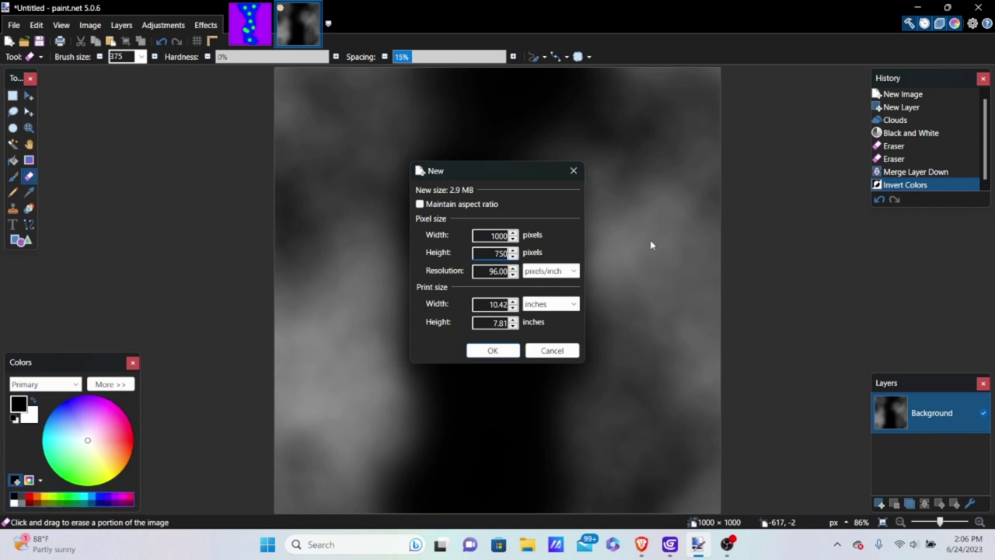
pyautogui.write('1000')
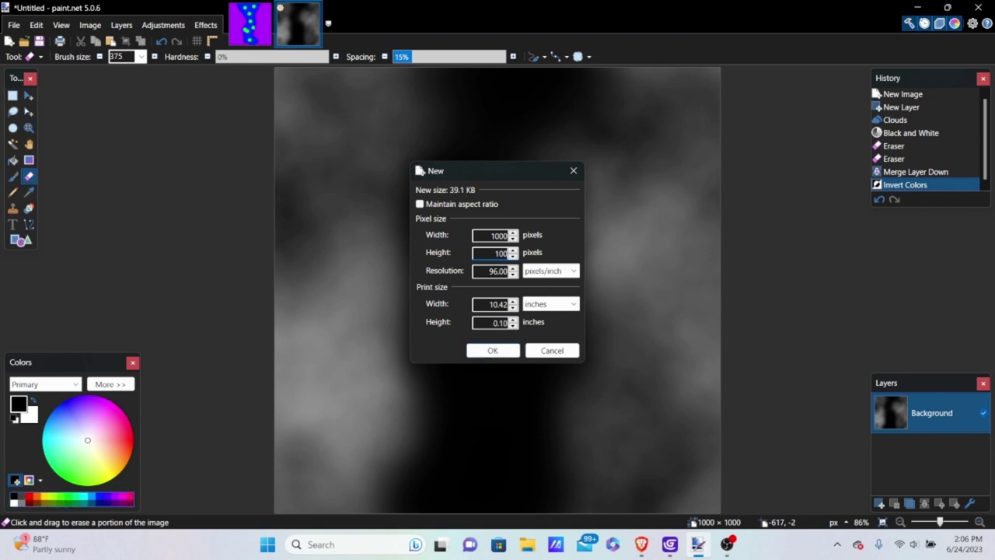
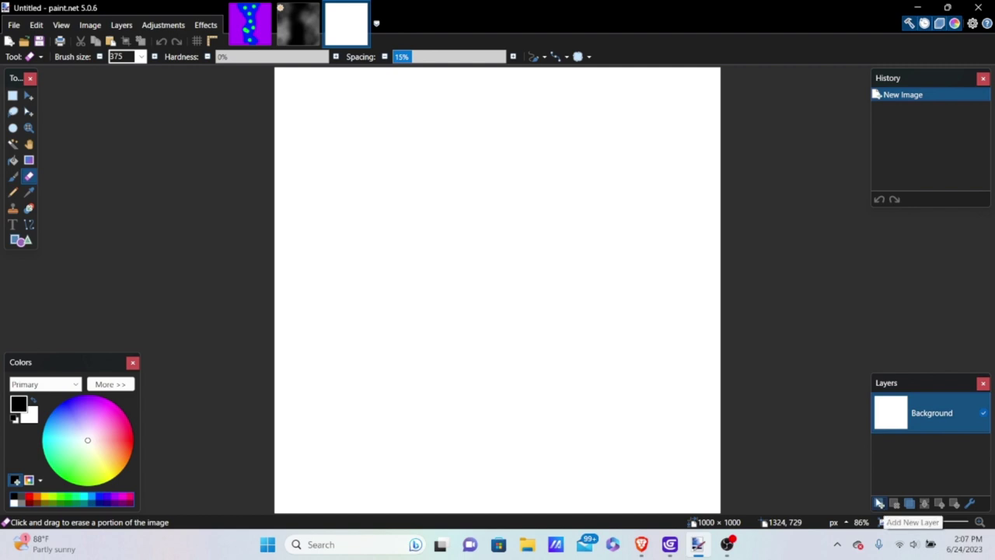
# Add a new layer above the white background and make it the active layer
pyautogui.click(879, 503)
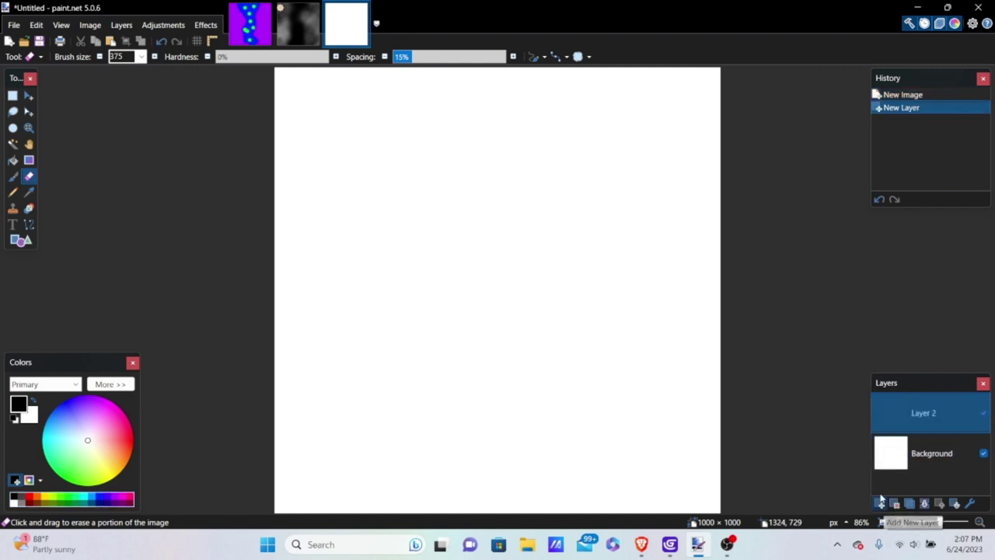
pyautogui.click(931, 453)
pyautogui.click(935, 420)
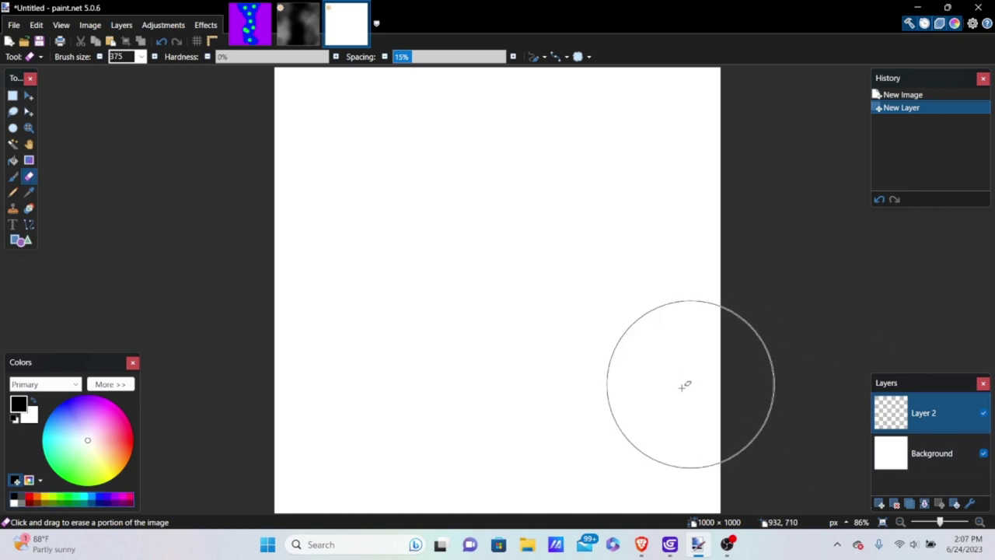
# Render Clouds on Layer 2 with scale 1000, roughness 0.43 and Over (Normal) blending, randomizing the pattern several times
pyautogui.click(204, 26)
pyautogui.moveTo(262, 171)
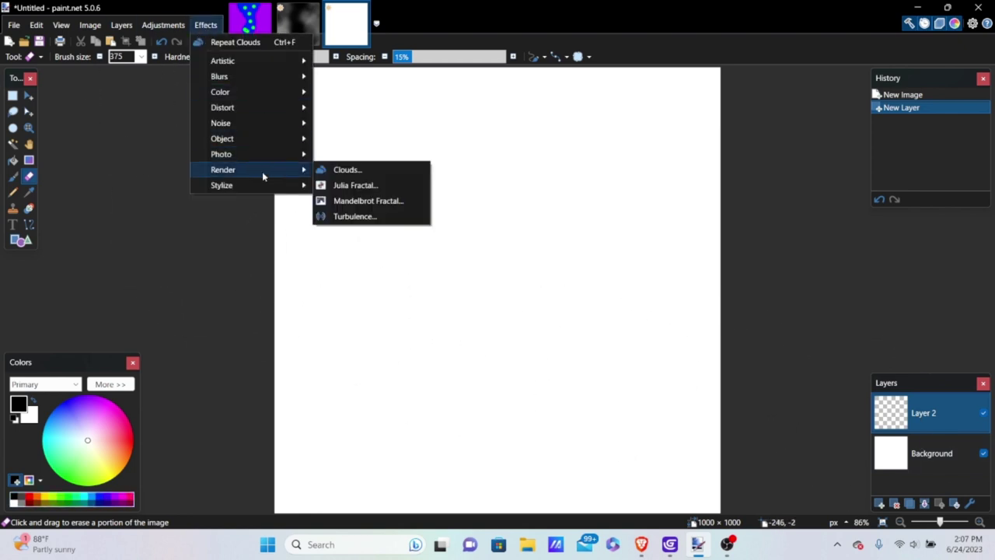
pyautogui.click(334, 171)
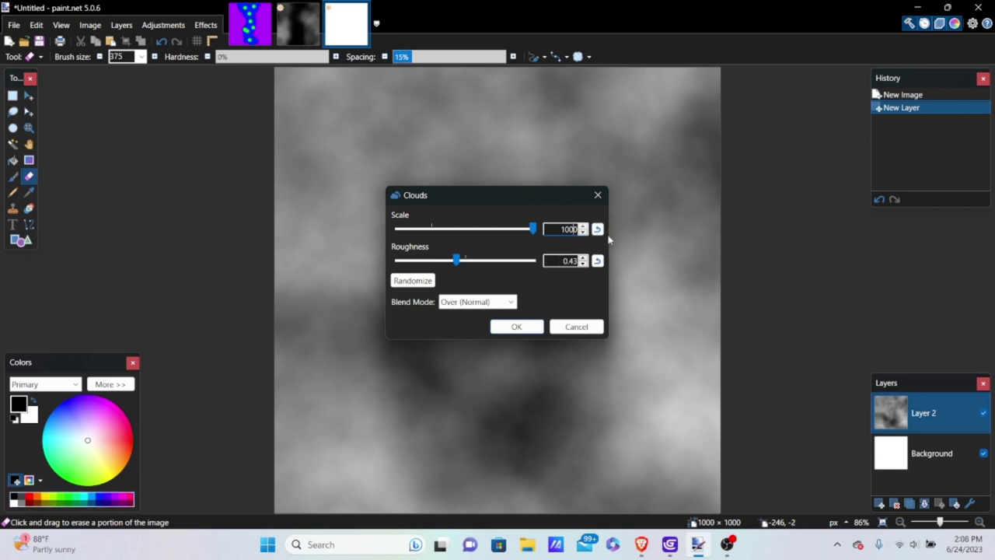
pyautogui.click(427, 285)
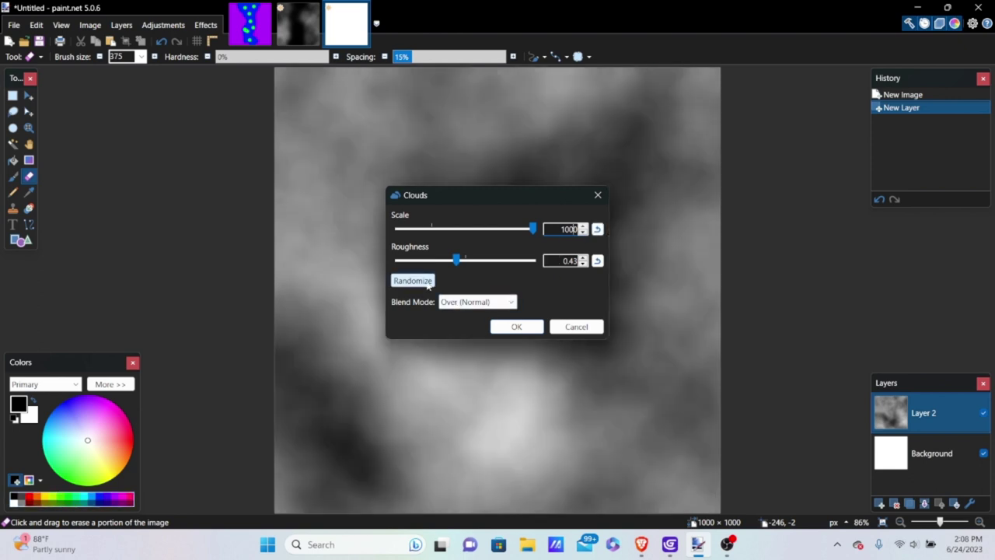
pyautogui.click(427, 285)
pyautogui.click(426, 285)
pyautogui.click(426, 285)
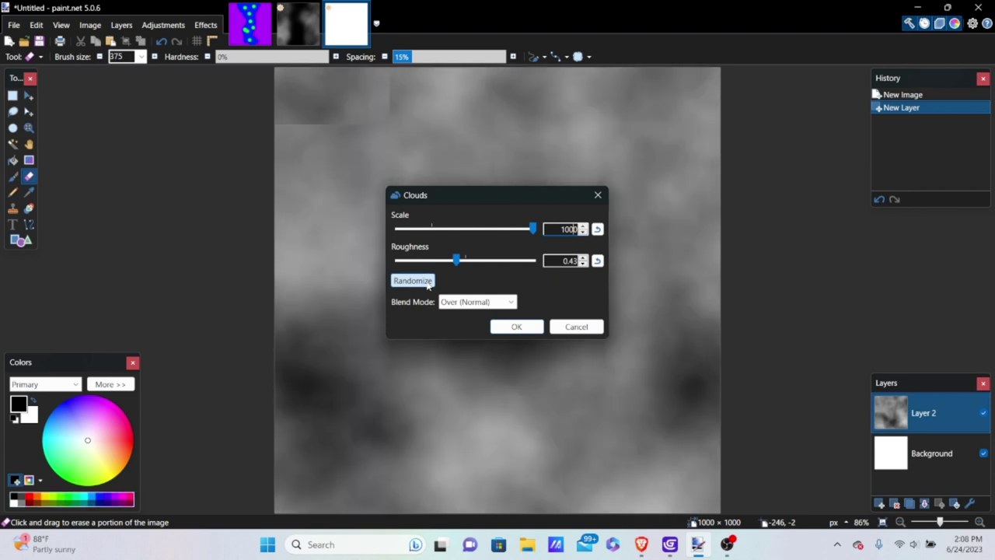
pyautogui.click(427, 284)
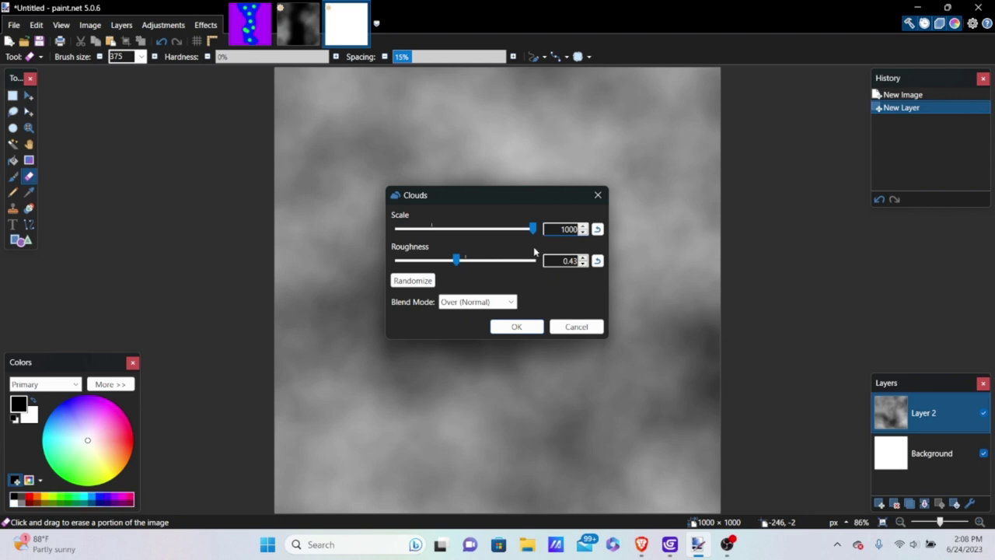
pyautogui.moveTo(531, 228); pyautogui.dragTo(572, 231)
pyautogui.click(529, 330)
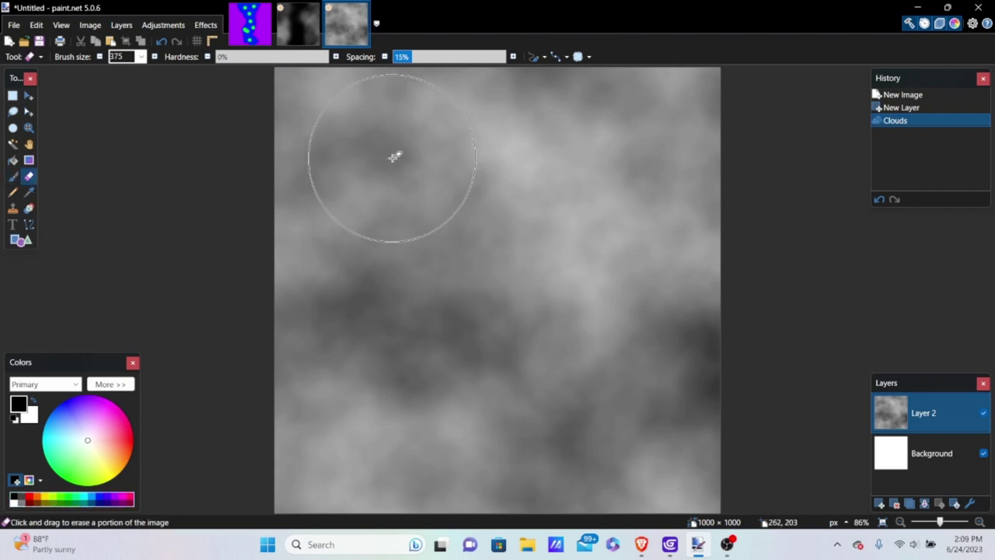
# Erase a soft vertical path through the middle of the clouds from edge to edge with a size 375, 0% hardness eraser
pyautogui.click(141, 57)
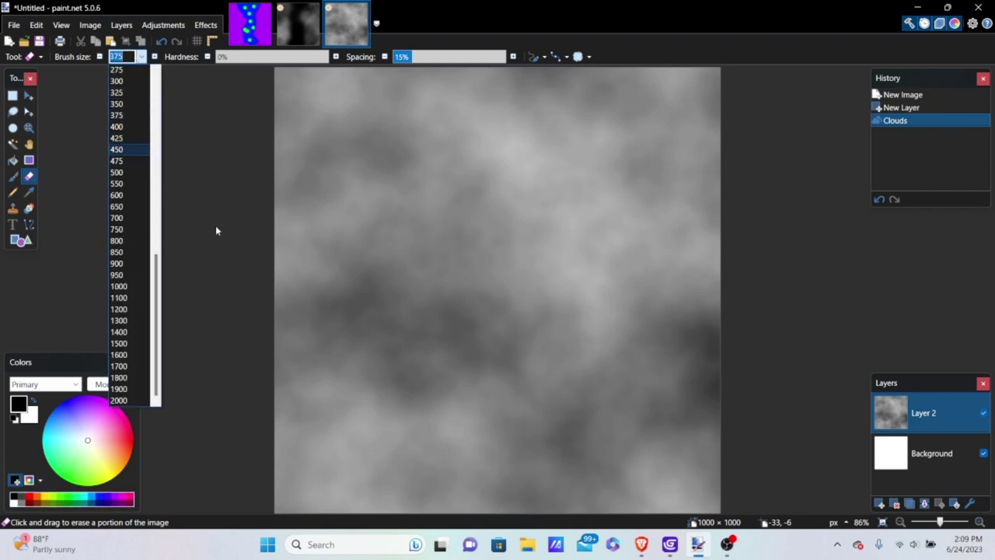
pyautogui.click(221, 195)
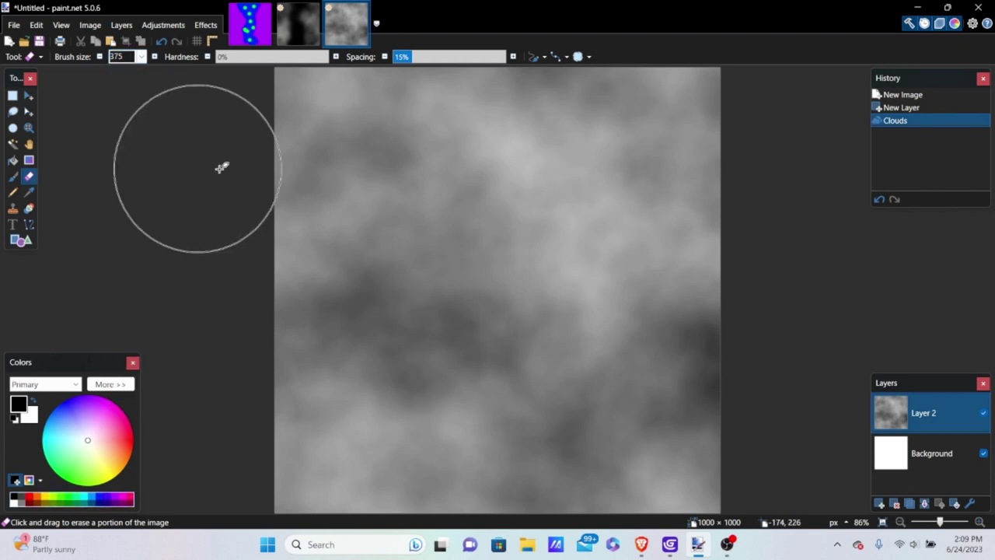
pyautogui.moveTo(480, 458)
pyautogui.mouseDown()
pyautogui.moveTo(509, 498)
pyautogui.moveTo(492, 498)
pyautogui.moveTo(513, 502)
pyautogui.moveTo(497, 457)
pyautogui.moveTo(500, 100)
pyautogui.moveTo(399, 87)
pyautogui.moveTo(593, 70)
pyautogui.mouseUp()
pyautogui.moveTo(460, 490)
pyautogui.mouseDown()
pyautogui.moveTo(560, 507)
pyautogui.moveTo(440, 510)
pyautogui.moveTo(496, 496)
pyautogui.moveTo(548, 501)
pyautogui.mouseUp()
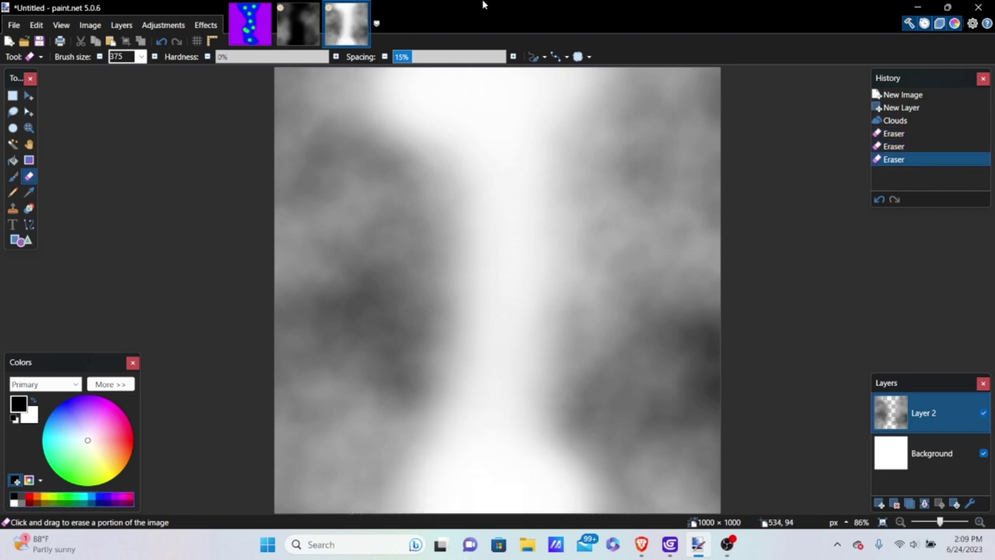
pyautogui.moveTo(500, 98)
pyautogui.mouseDown()
pyautogui.moveTo(575, 85)
pyautogui.moveTo(521, 117)
pyautogui.mouseUp()
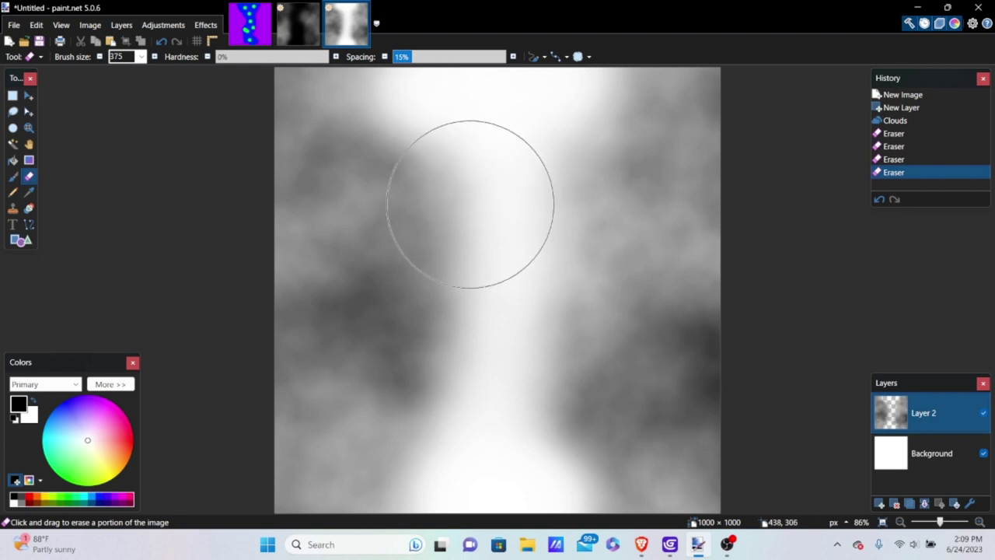
pyautogui.moveTo(469, 204)
pyautogui.mouseDown()
pyautogui.moveTo(466, 273)
pyautogui.moveTo(508, 261)
pyautogui.moveTo(519, 288)
pyautogui.moveTo(518, 318)
pyautogui.moveTo(473, 333)
pyautogui.mouseUp()
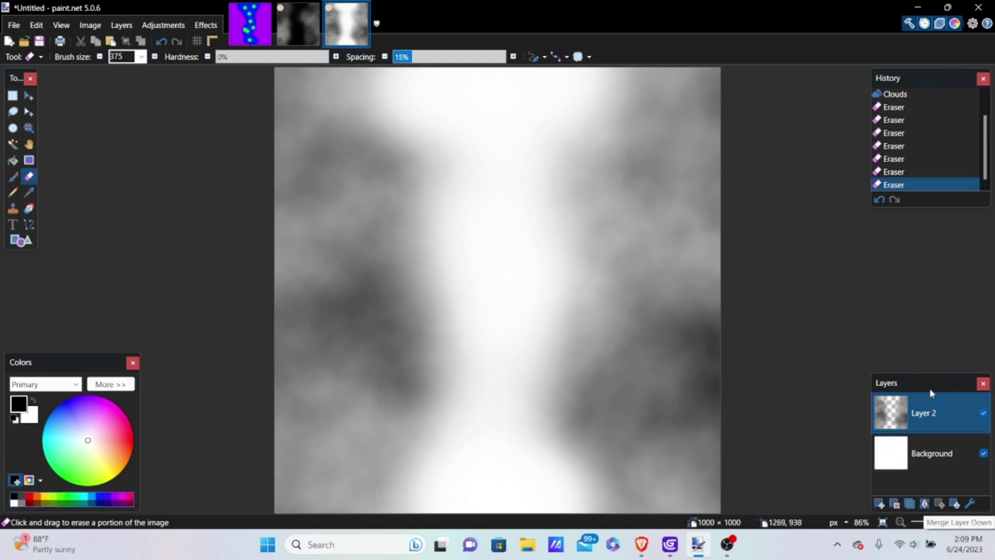
# Merge Layer 2 down into the background and invert the image's colors
pyautogui.click(925, 503)
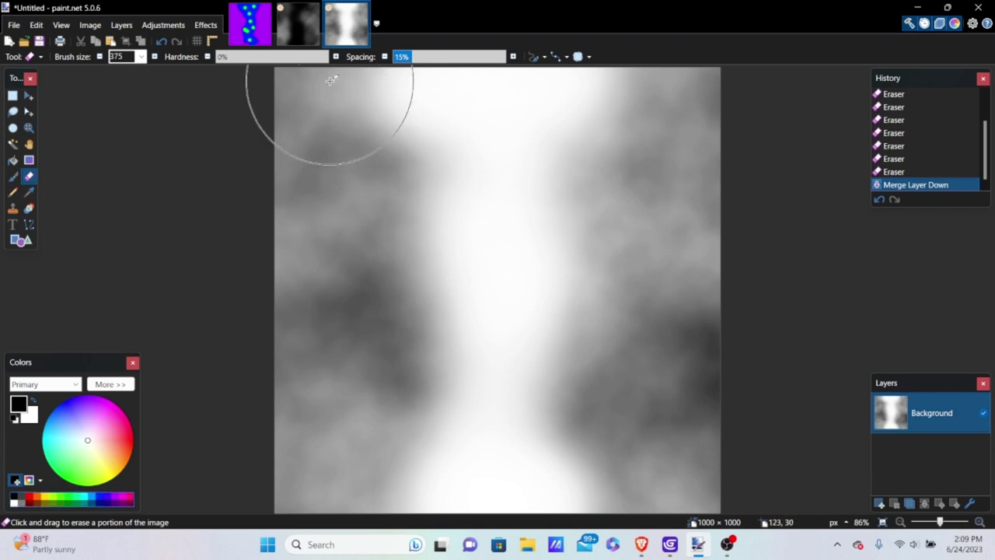
pyautogui.click(155, 27)
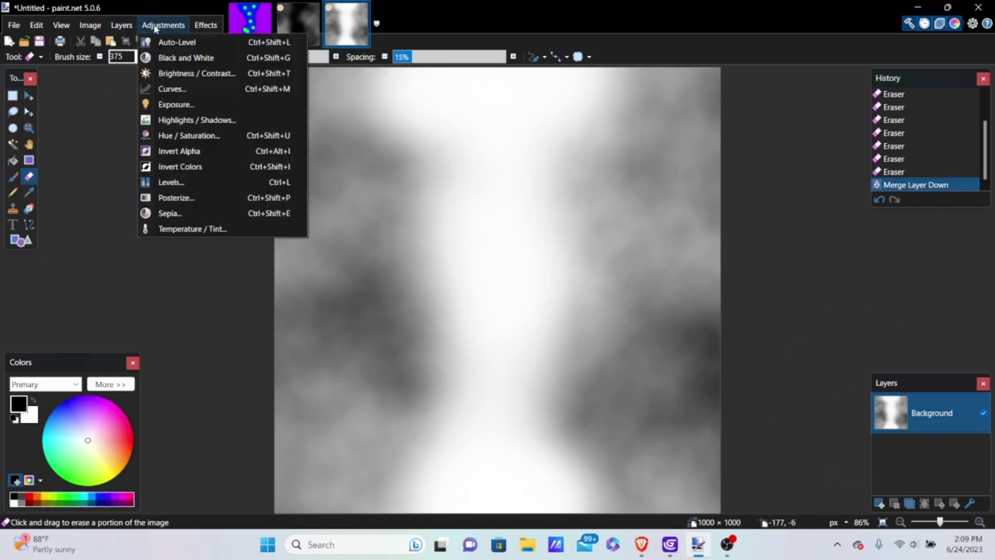
pyautogui.click(189, 167)
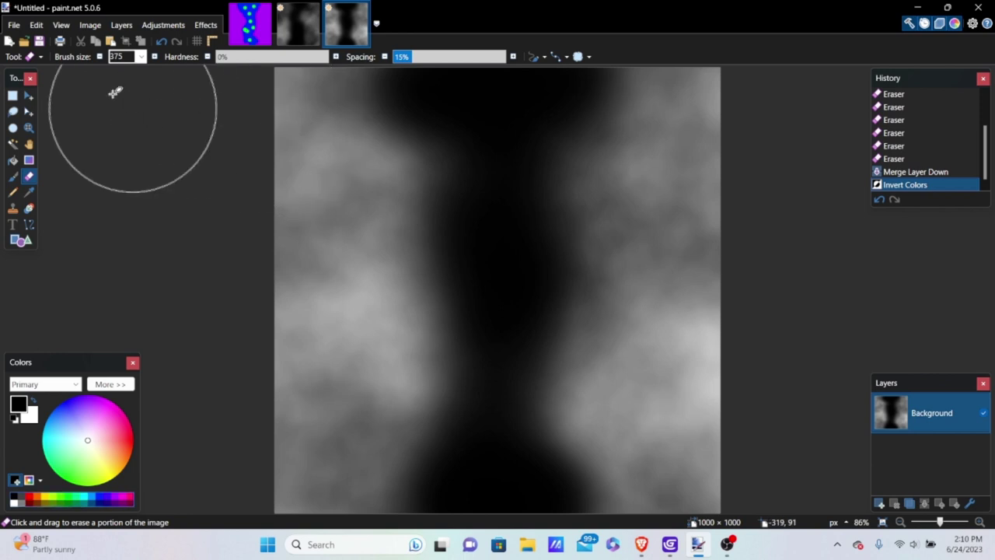
# Save the image to the Desktop as the PNG file "HeightMap Tutorial" with the Auto-detect bit depth
pyautogui.click(12, 25)
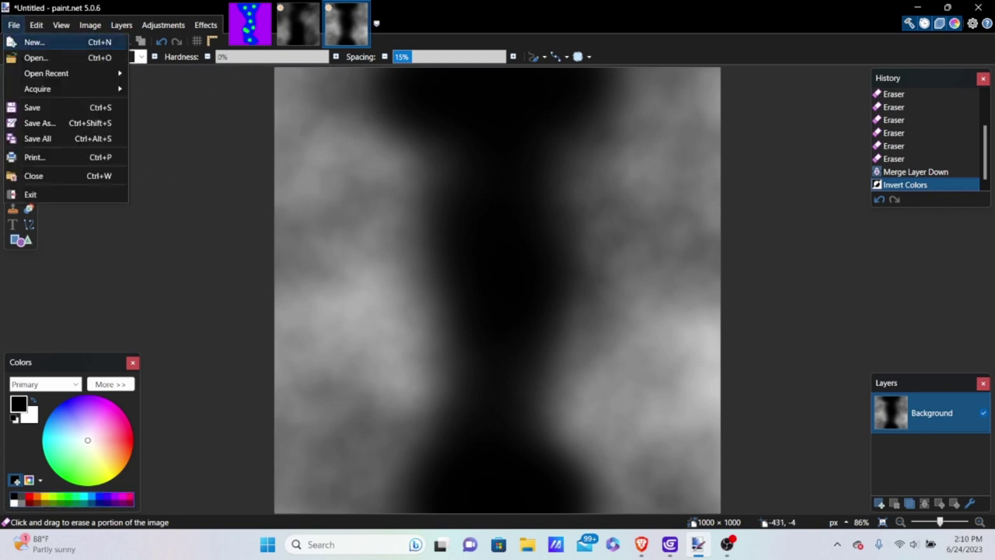
pyautogui.click(38, 123)
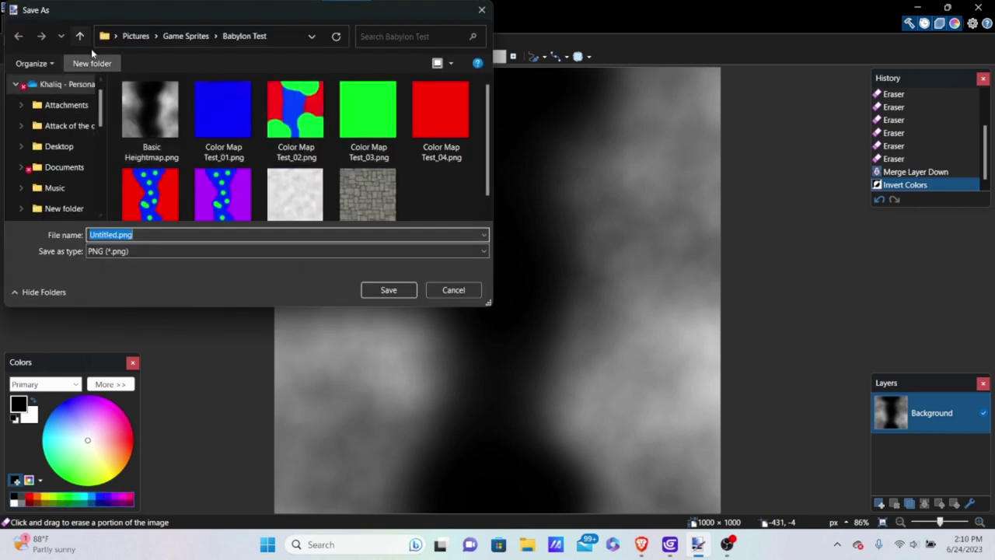
pyautogui.scroll(-5, 63, 125)
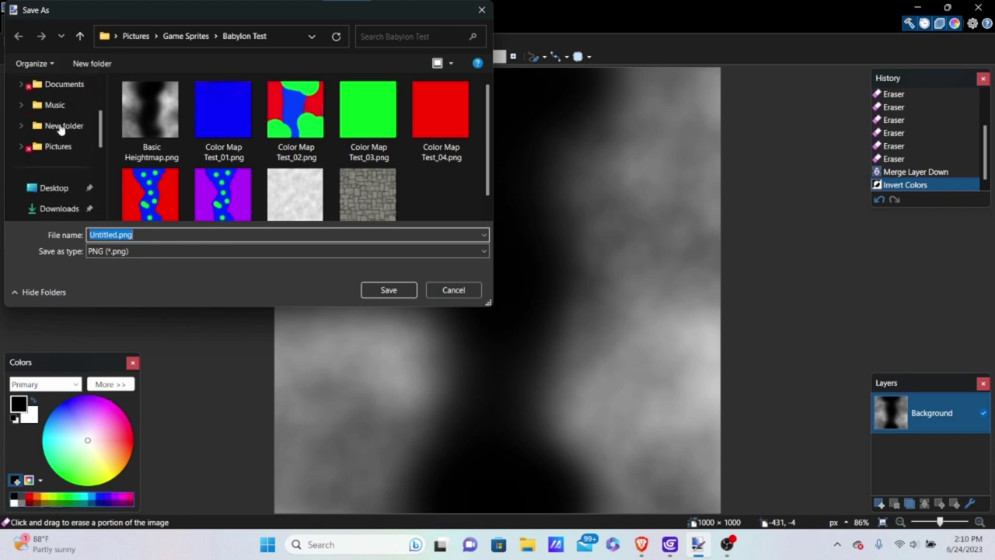
pyautogui.click(50, 166)
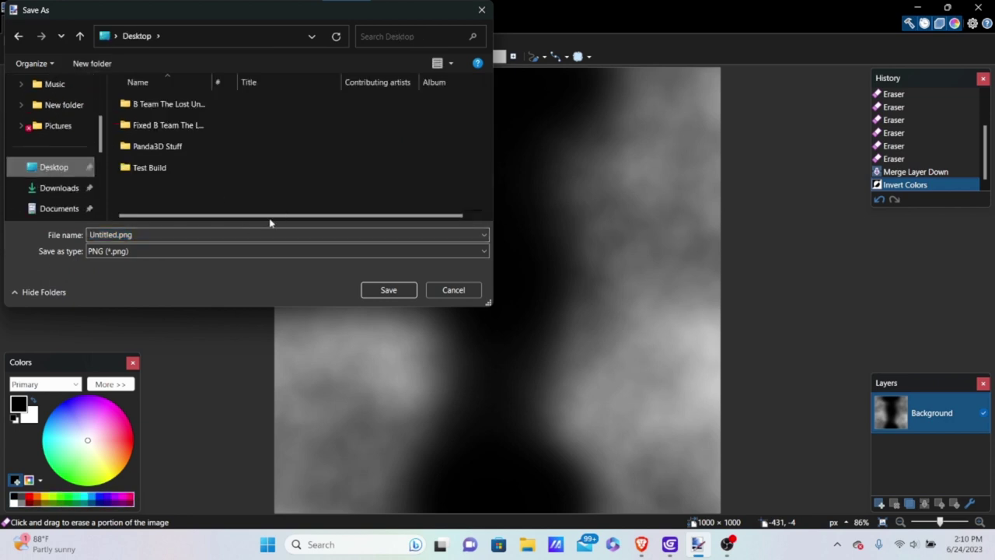
pyautogui.doubleClick(155, 234)
pyautogui.press('BackSpace')
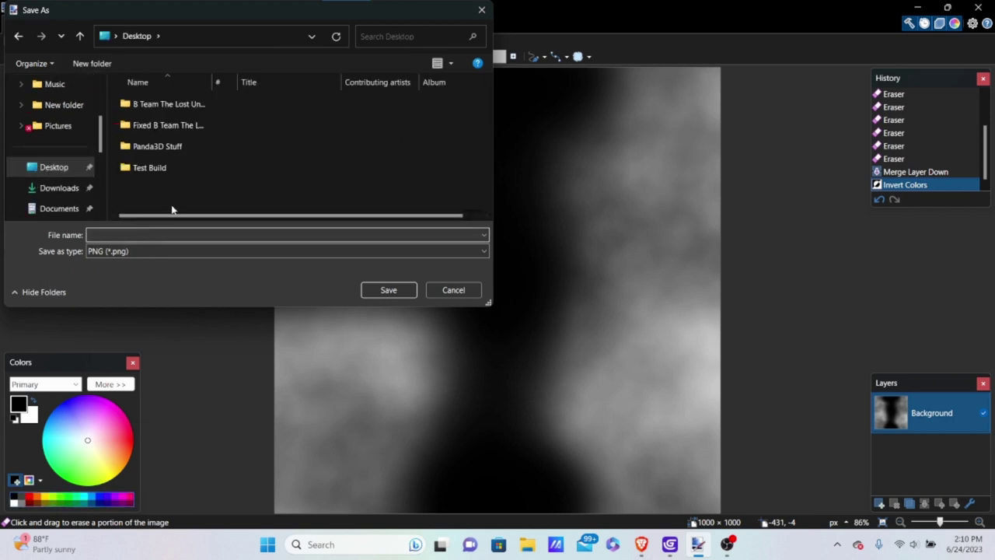
pyautogui.write('HeightMap Y')
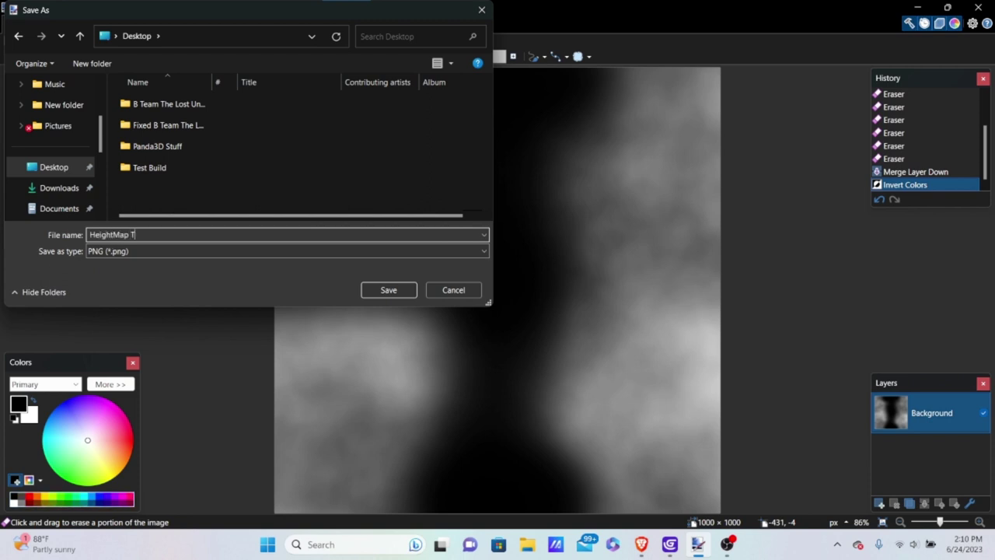
pyautogui.write('utorial')
pyautogui.press('Return')
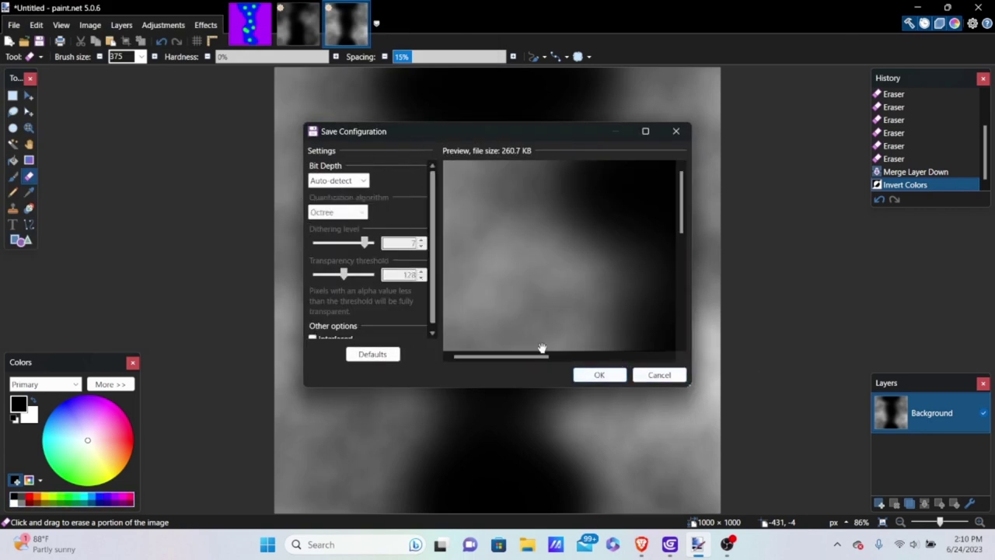
pyautogui.click(600, 374)
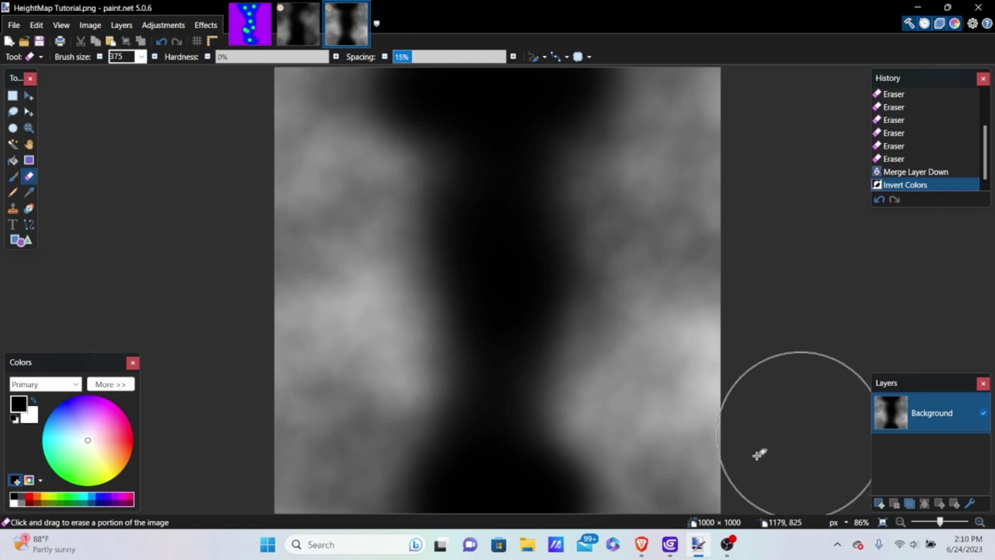
# Switch to GDevelop and add a first event to the untitled scene's events
pyautogui.click(672, 548)
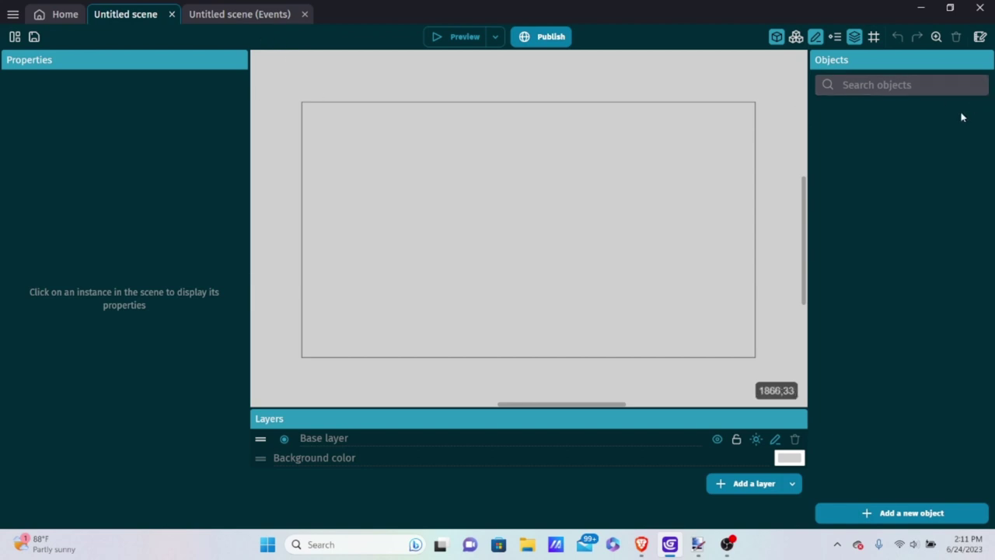
pyautogui.click(226, 14)
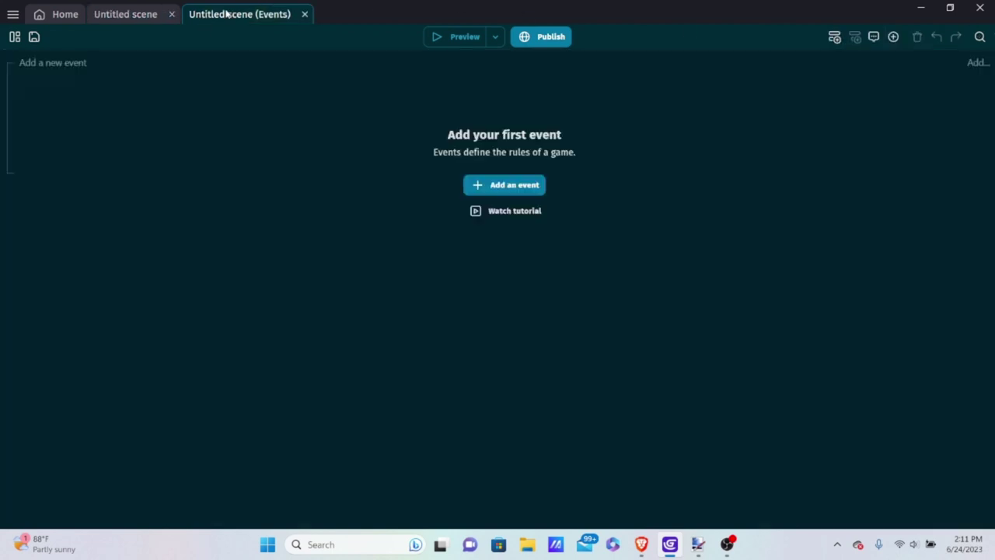
pyautogui.click(513, 190)
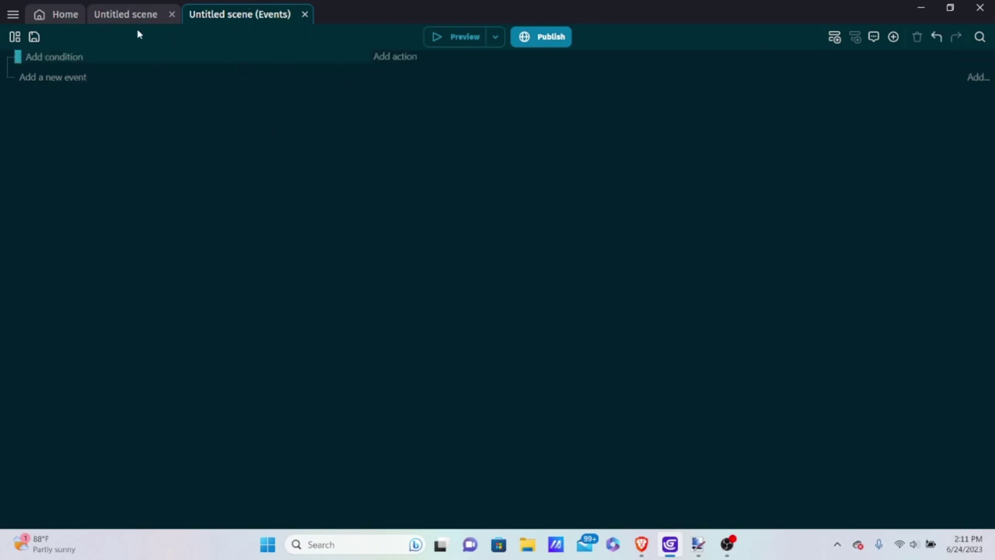
# Add the BabylonGD condition "Is Babylon Engine Ready" to the empty event
pyautogui.click(57, 60)
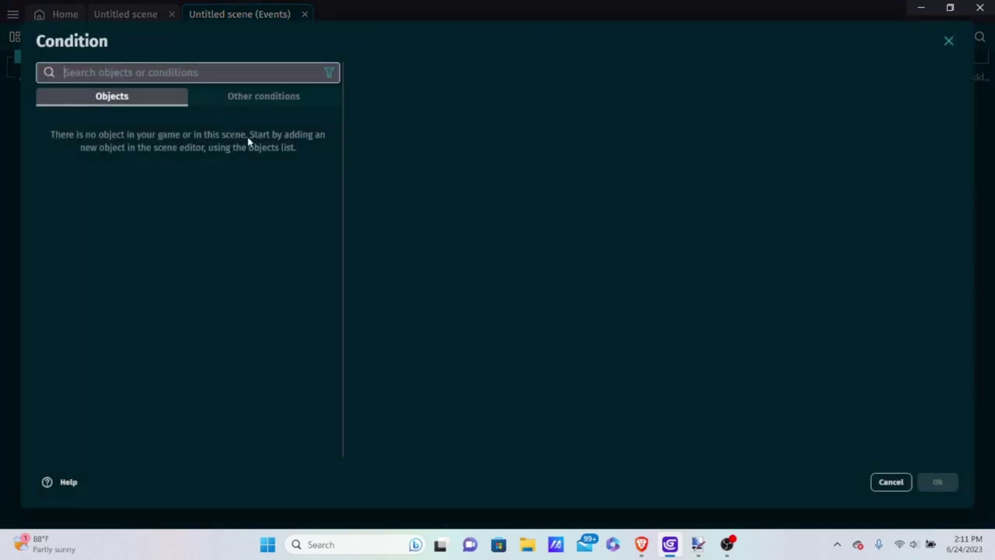
pyautogui.click(251, 96)
pyautogui.scroll(-1, 138, 225)
pyautogui.scroll(-1, 137, 224)
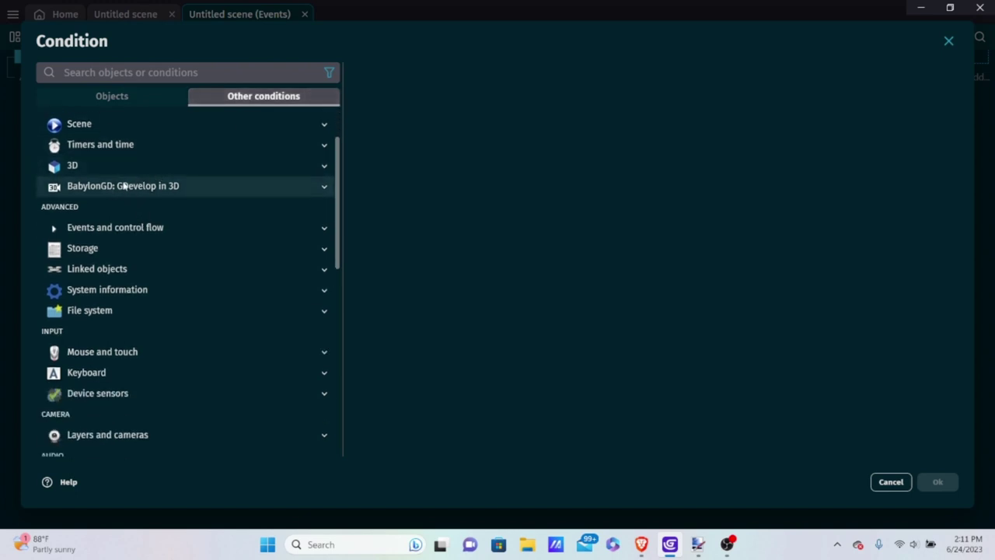
pyautogui.click(125, 186)
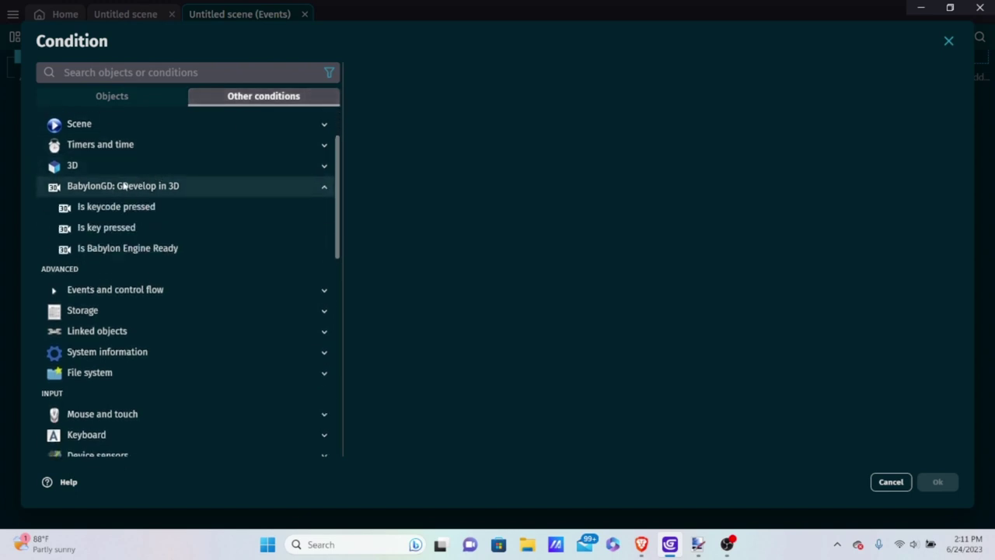
pyautogui.click(129, 248)
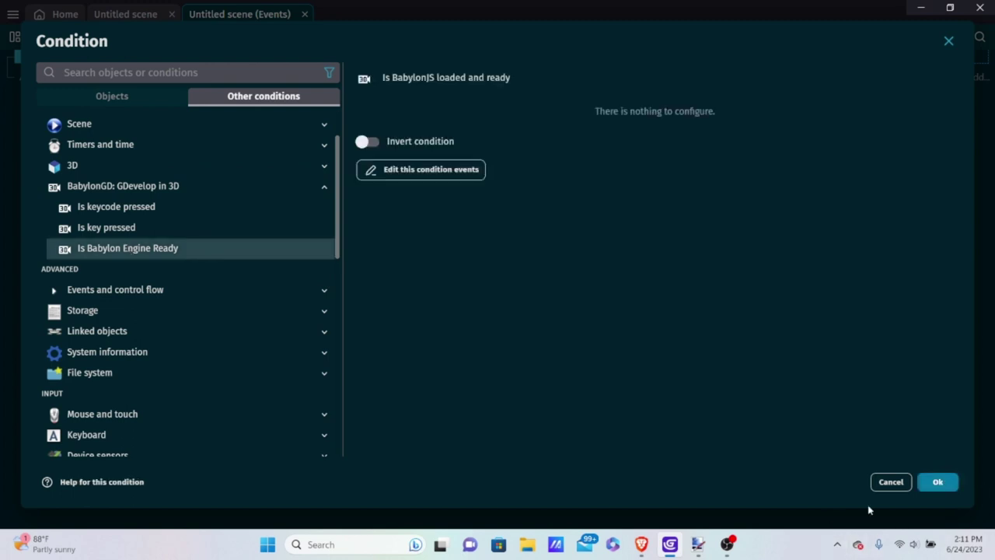
pyautogui.click(937, 482)
# Add the BabylonGD action "Start the engine" to the event, run a preview of the game and close it
pyautogui.click(386, 56)
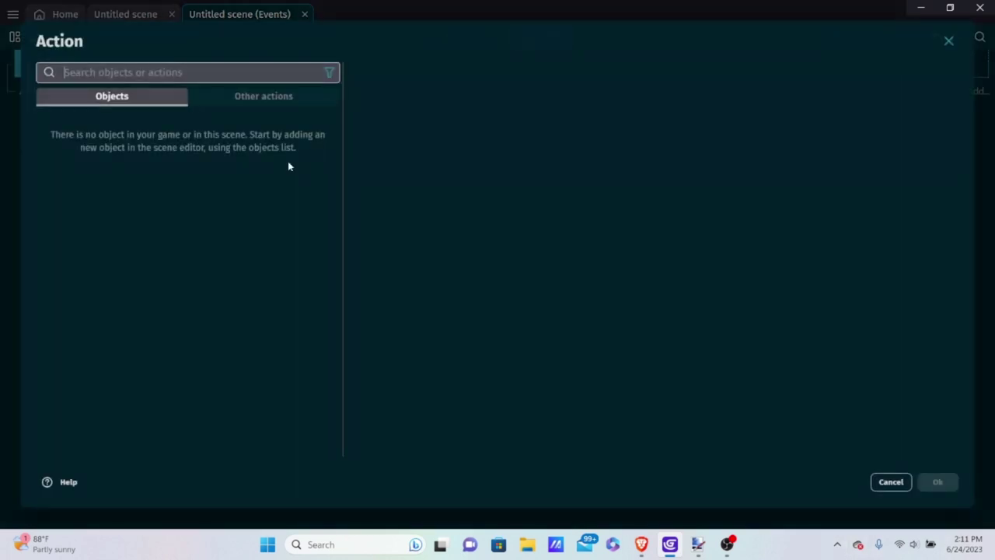
pyautogui.click(274, 95)
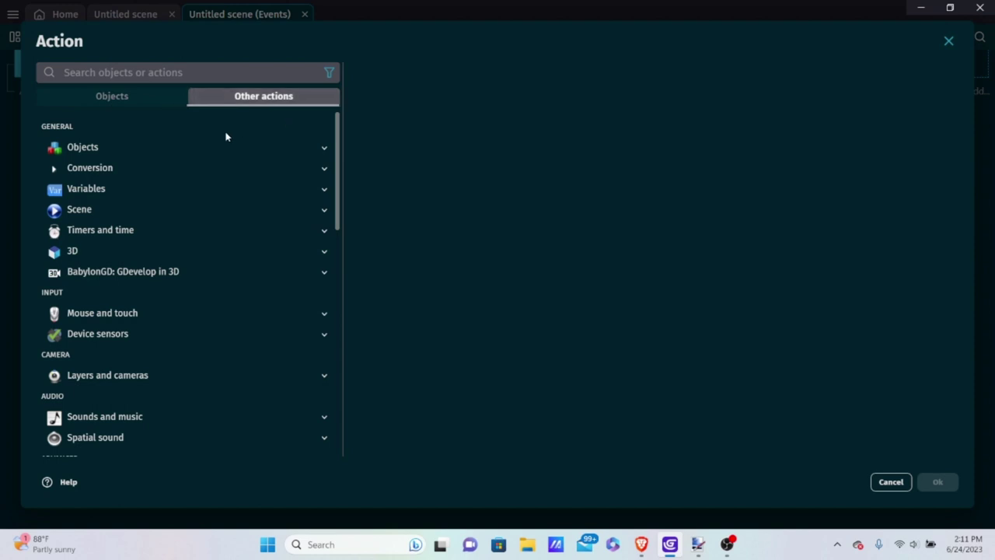
pyautogui.click(147, 272)
pyautogui.click(138, 296)
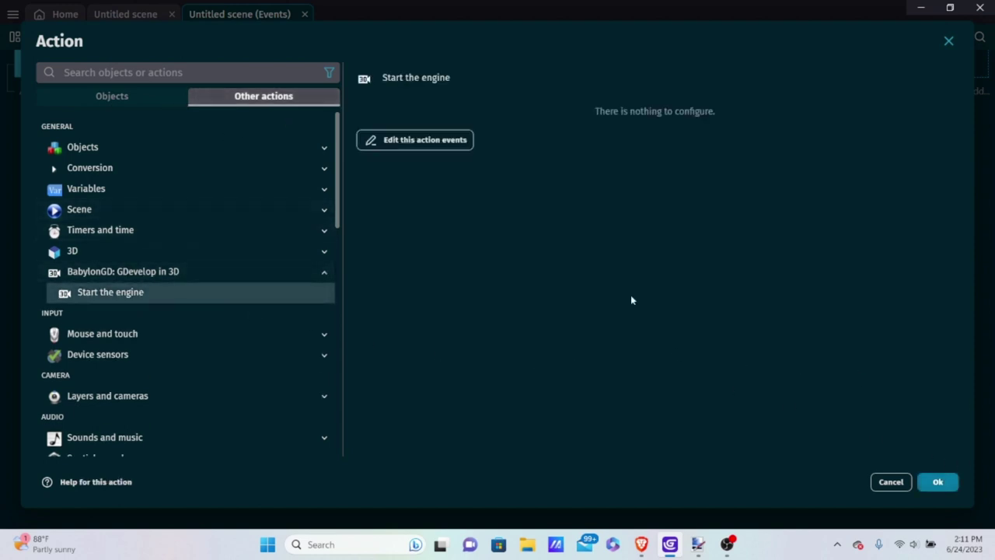
pyautogui.click(937, 485)
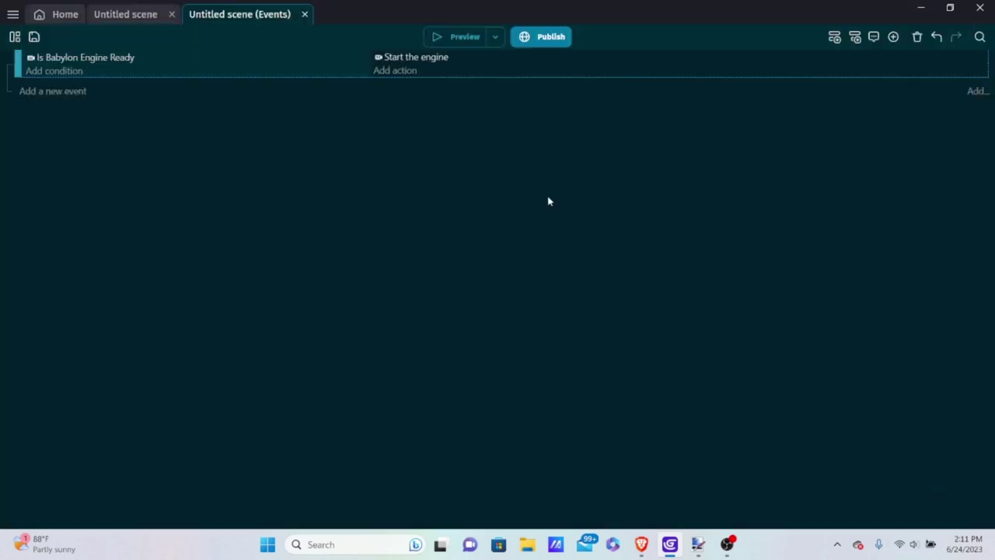
pyautogui.click(426, 39)
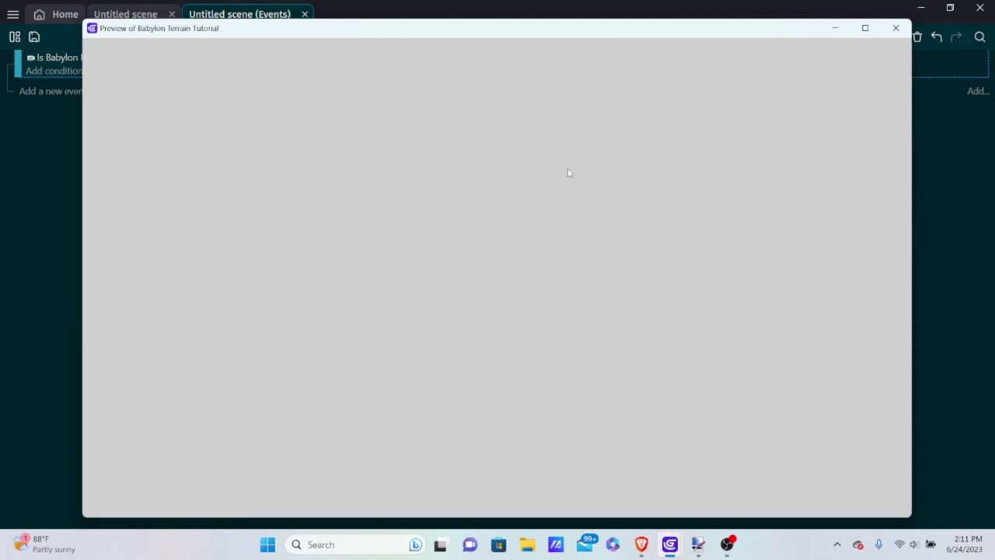
pyautogui.click(895, 28)
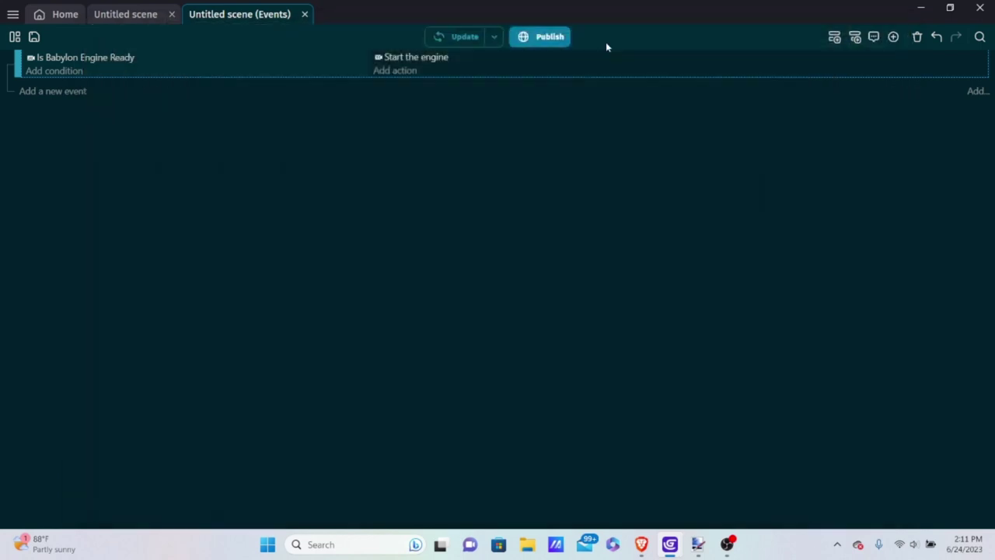
# Create a new sprite object named Camera in the untitled scene and give it an empty animation
pyautogui.click(115, 16)
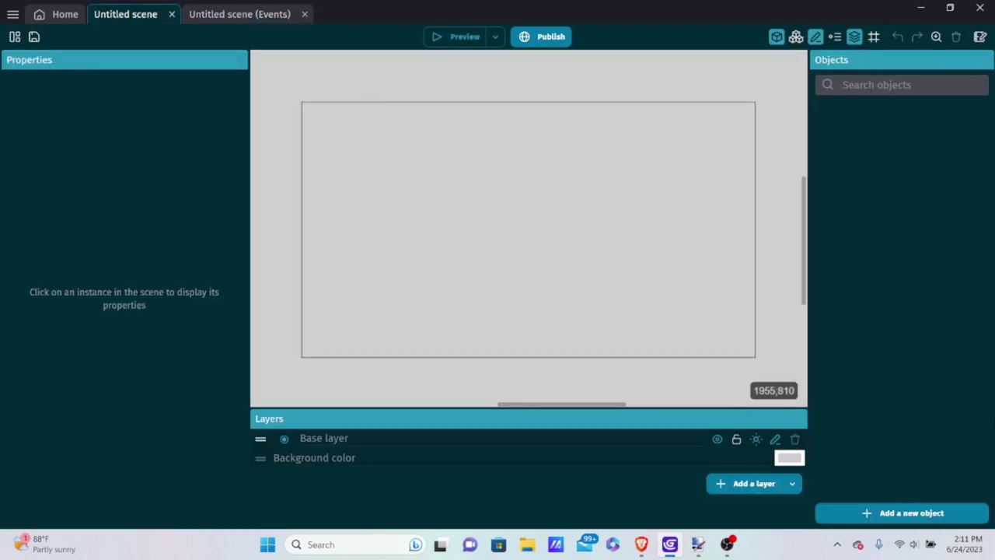
pyautogui.click(869, 515)
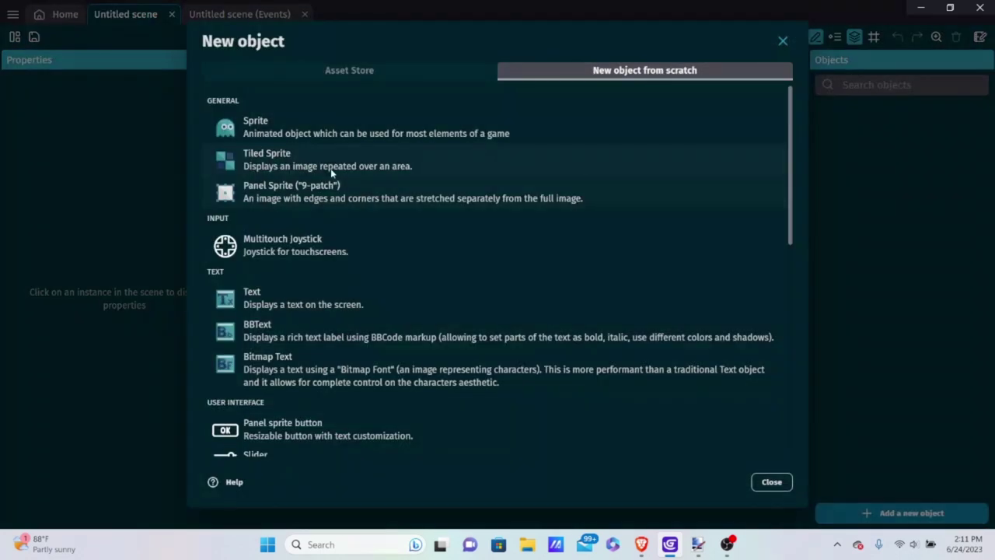
pyautogui.click(311, 133)
pyautogui.moveTo(349, 104); pyautogui.dragTo(0, 109)
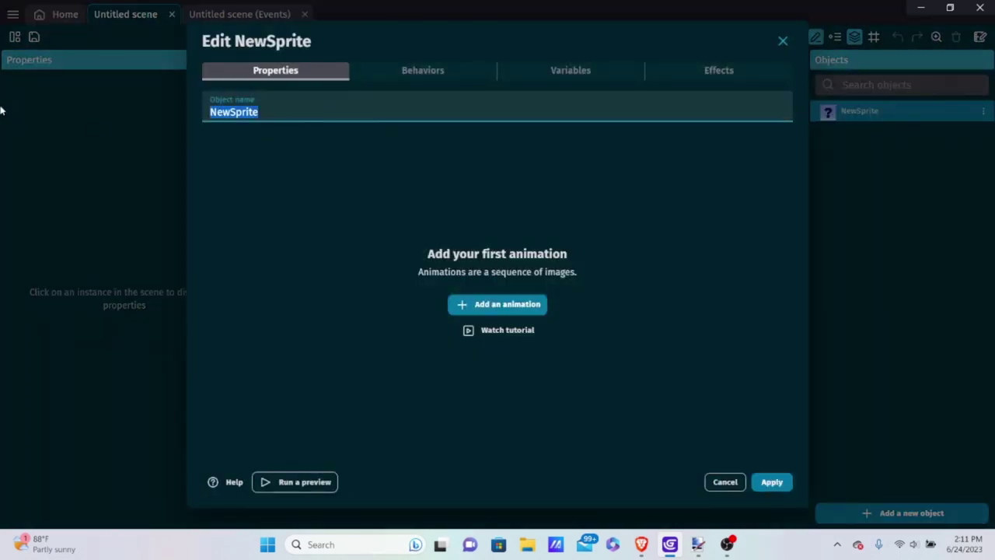
pyautogui.press('BackSpace')
pyautogui.write('Came')
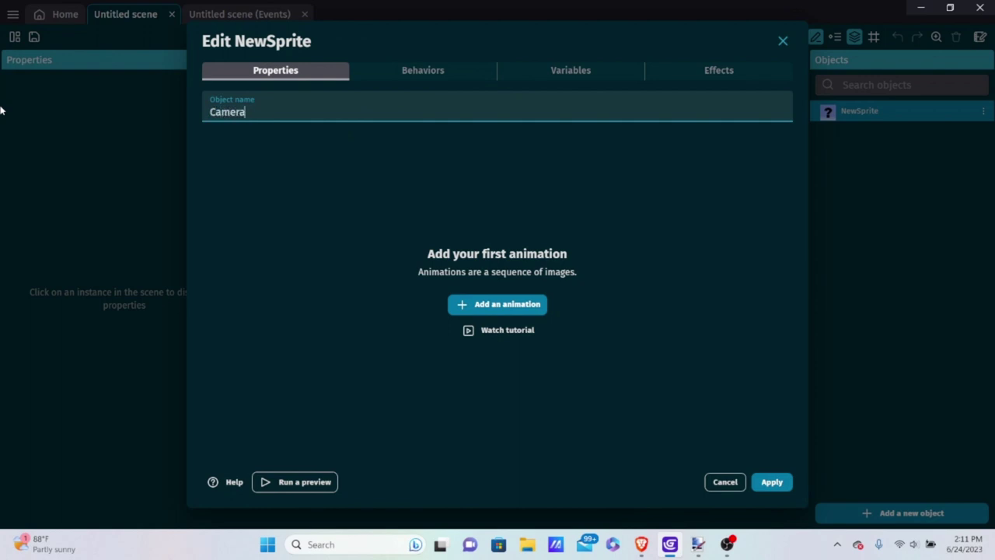
pyautogui.write('ra')
pyautogui.click(480, 304)
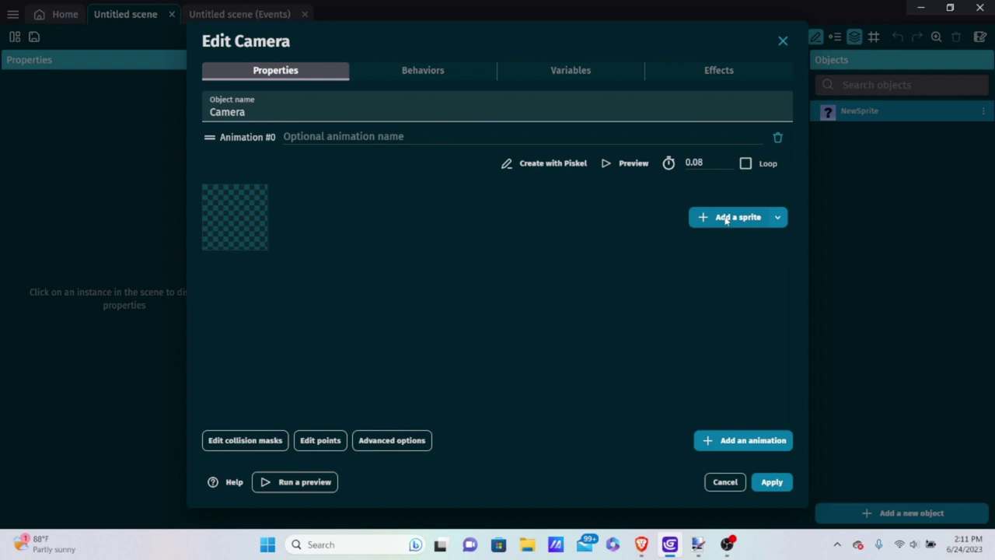
pyautogui.click(694, 223)
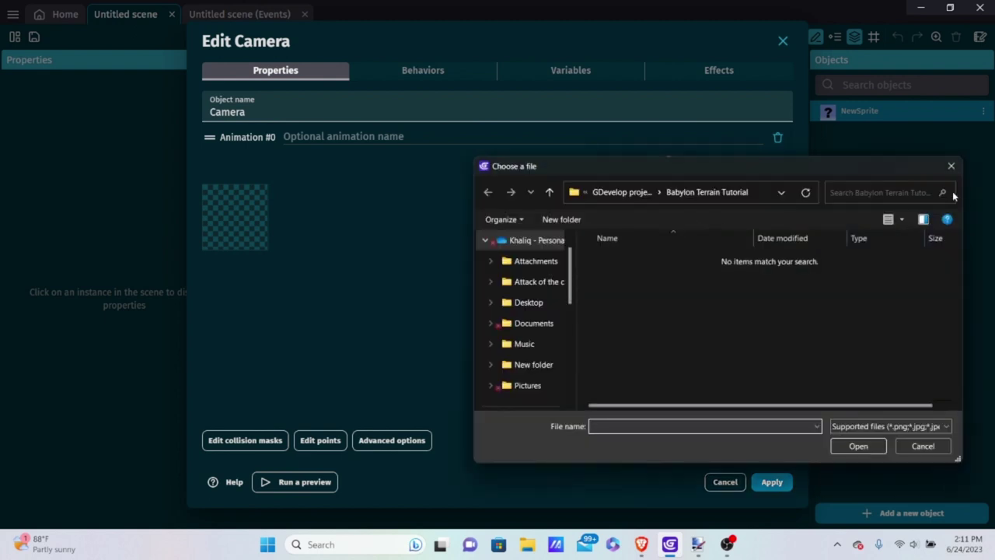
pyautogui.click(952, 166)
pyautogui.click(548, 163)
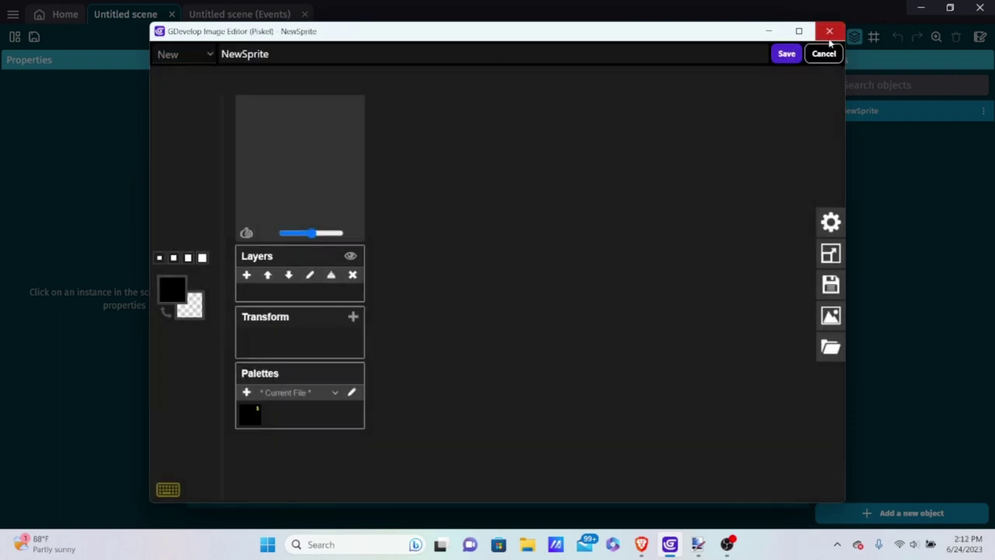
pyautogui.click(826, 53)
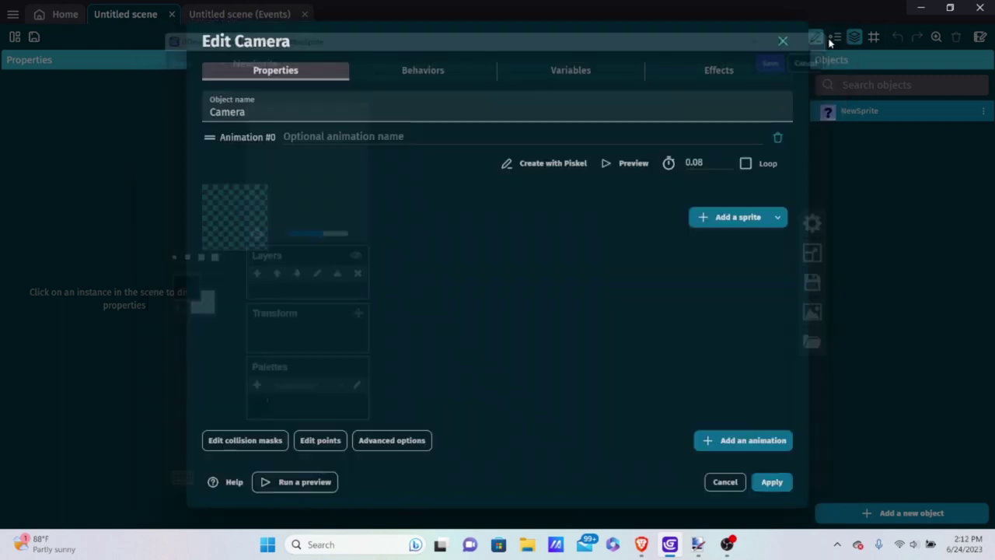
# Add Blue Cube.png from Pictures > Game Sprites > Test Sprites for Tutorials as the Camera's sprite, copying it into the project folder
pyautogui.click(715, 218)
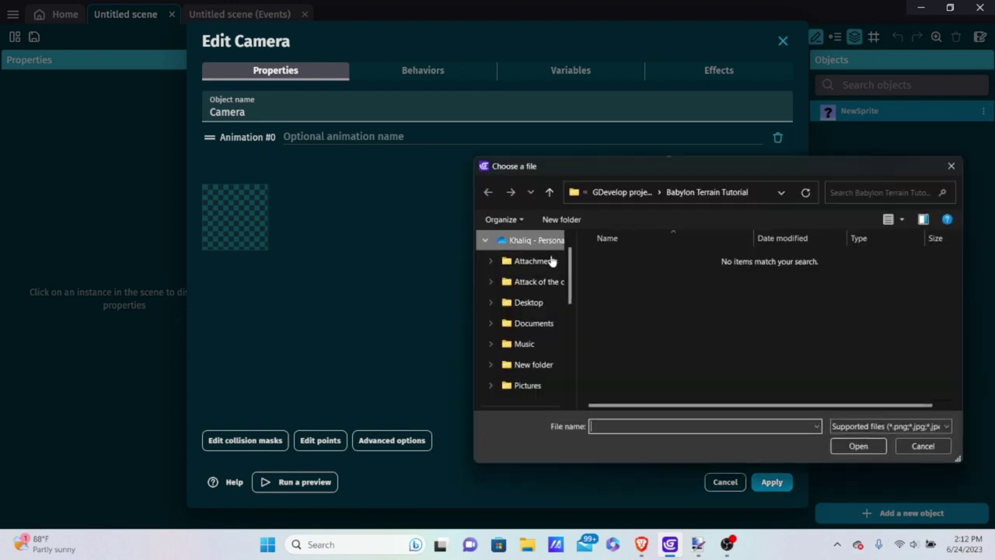
pyautogui.scroll(-3, 529, 280)
pyautogui.click(522, 364)
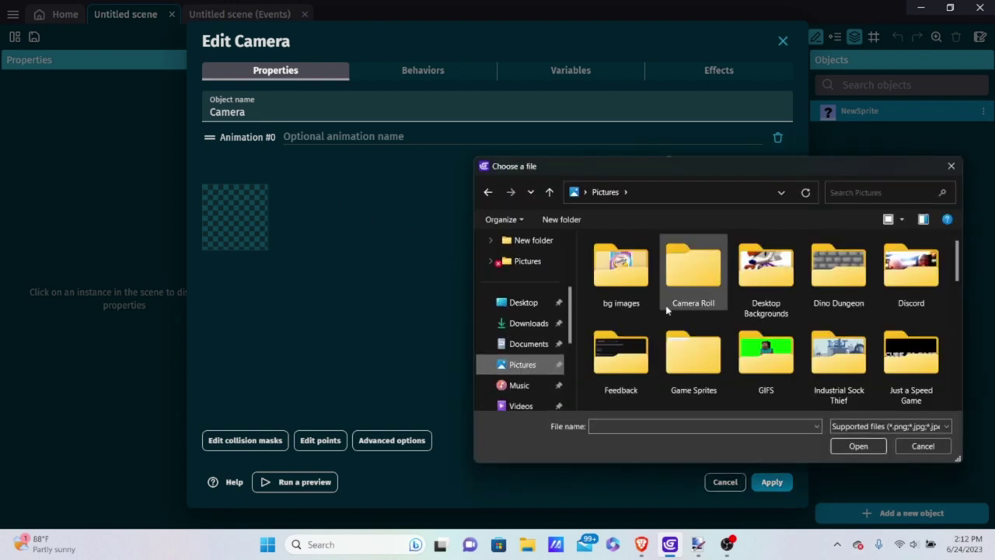
pyautogui.doubleClick(692, 355)
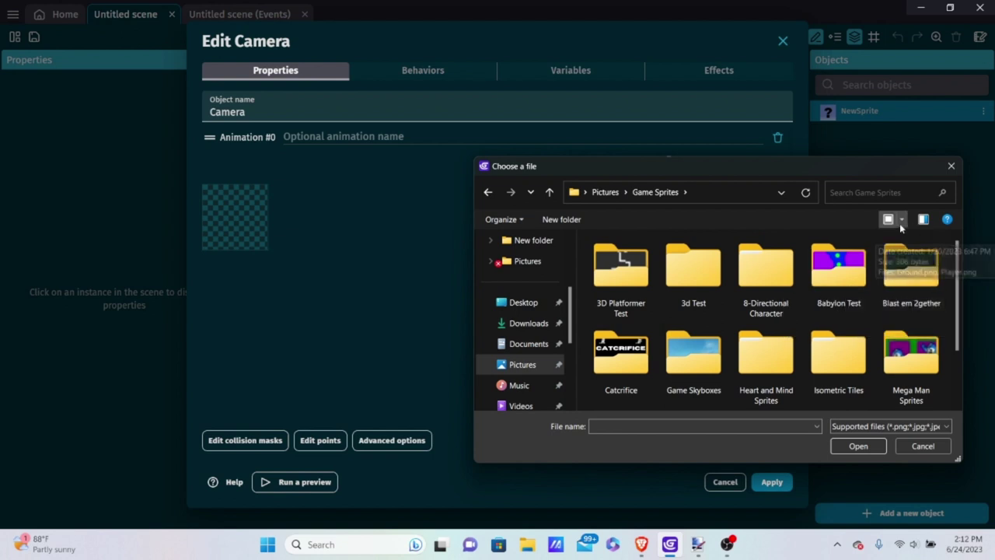
pyautogui.scroll(-2, 843, 268)
pyautogui.doubleClick(769, 370)
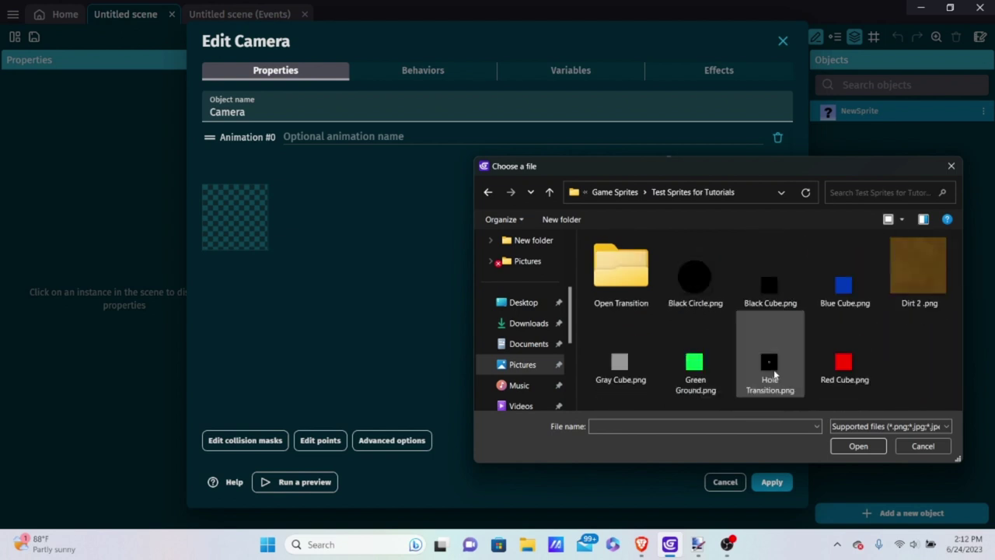
pyautogui.doubleClick(844, 289)
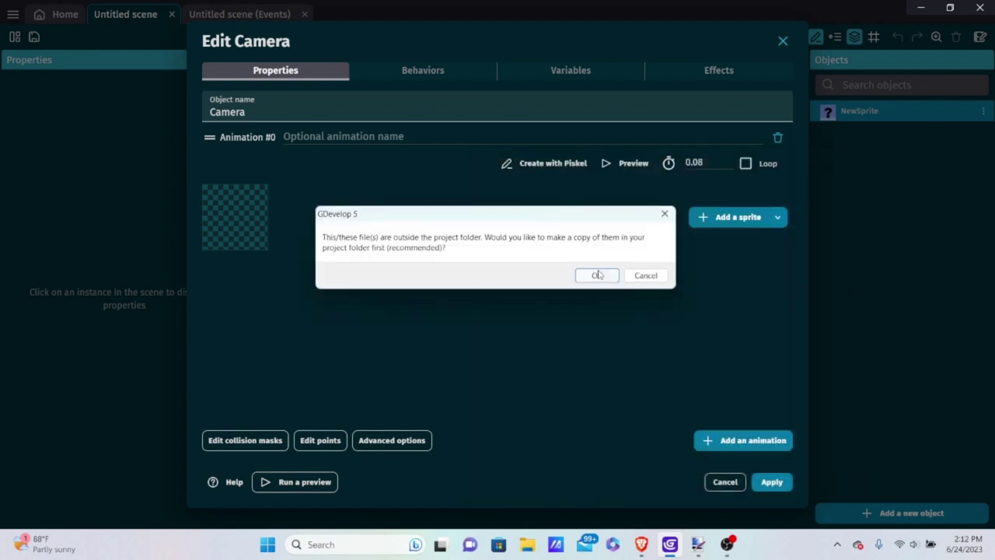
pyautogui.click(597, 275)
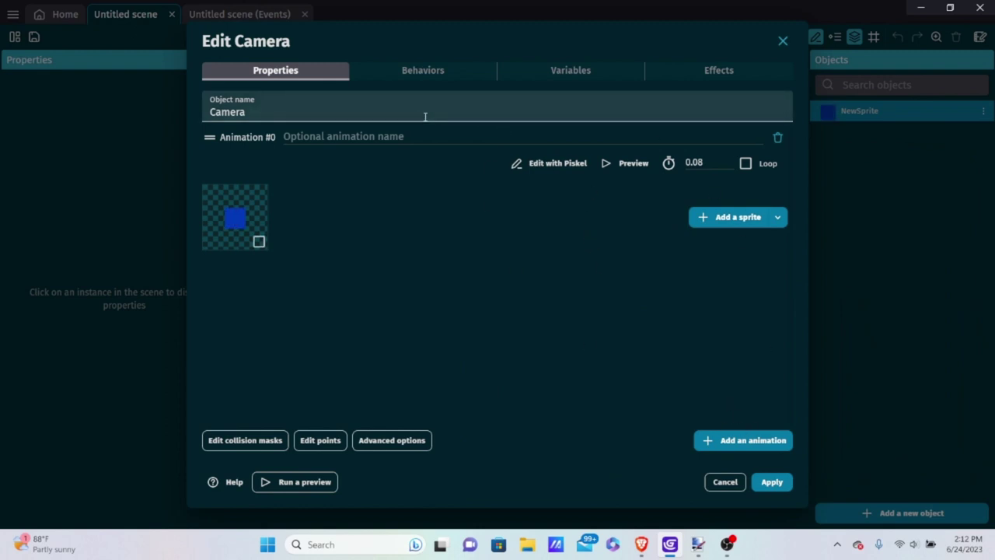
# Add the BabylonGD Camera behaviour to the Camera object with its default settings and apply the object's changes
pyautogui.click(422, 70)
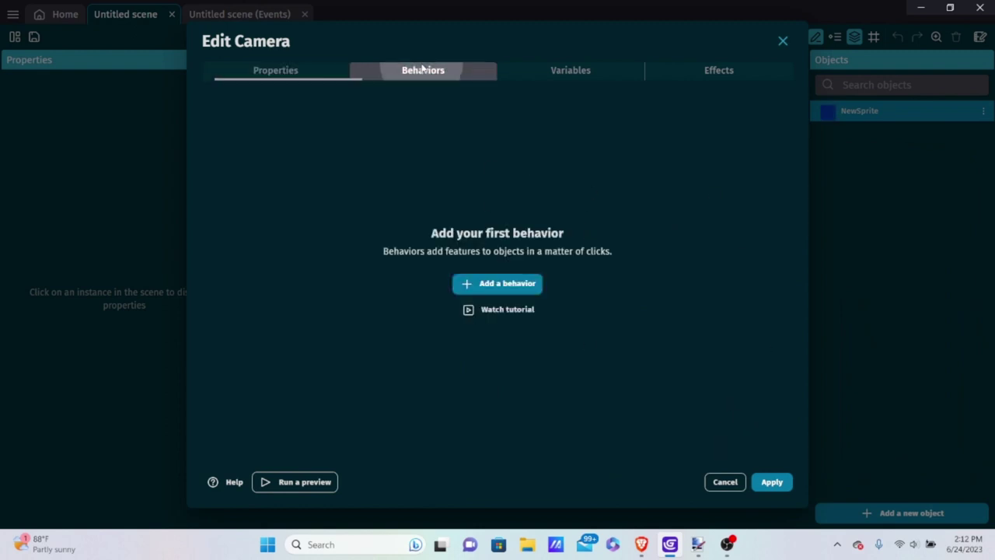
pyautogui.click(499, 282)
pyautogui.scroll(-10, 500, 252)
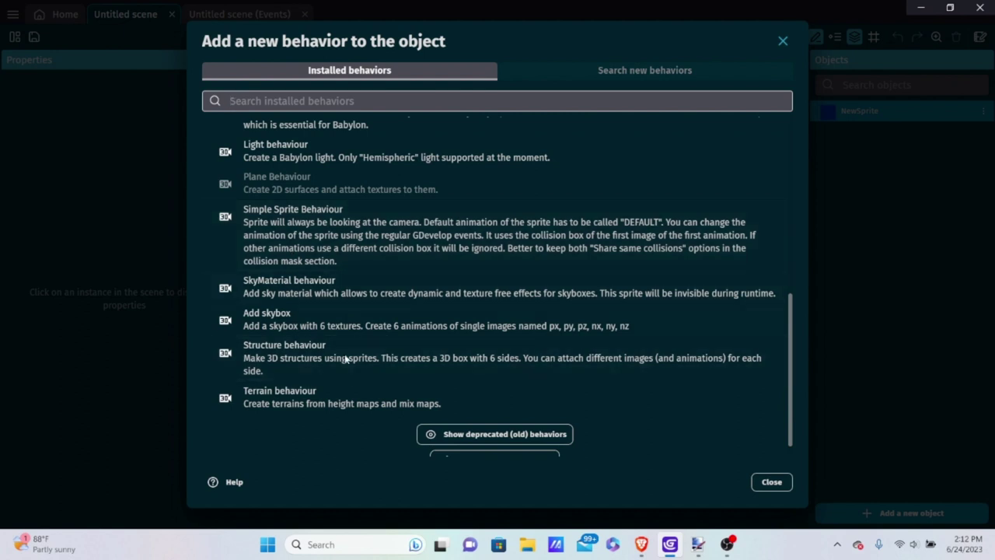
pyautogui.scroll(5, 444, 360)
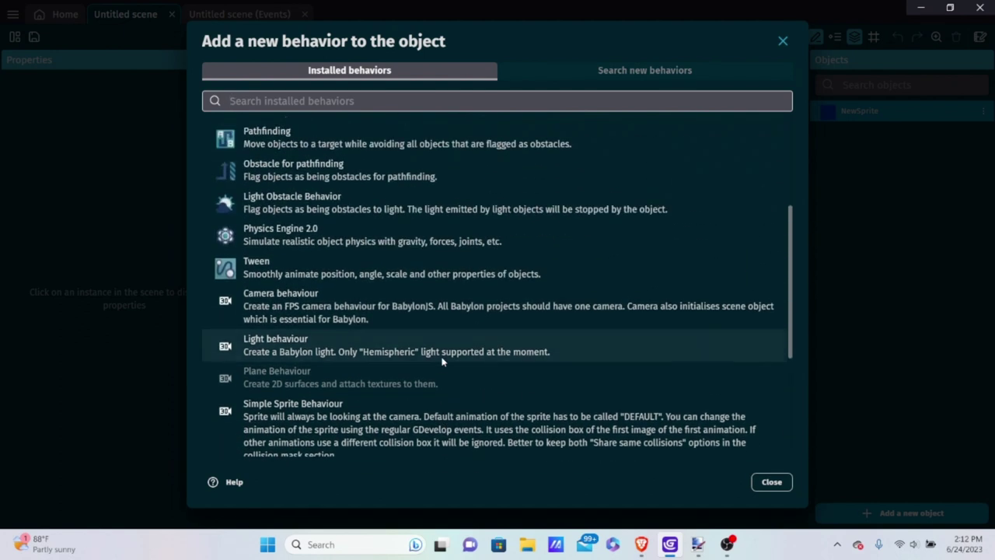
pyautogui.click(302, 300)
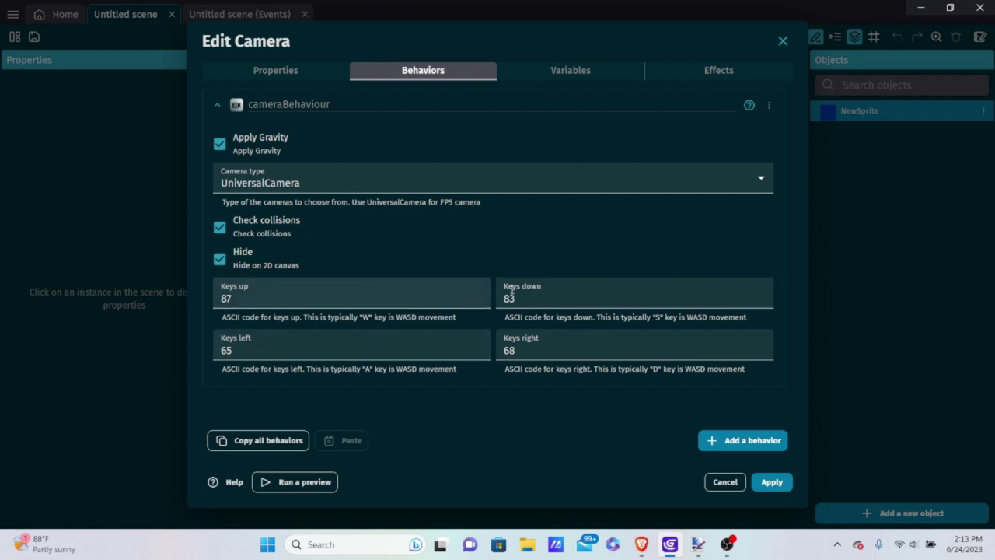
pyautogui.click(772, 482)
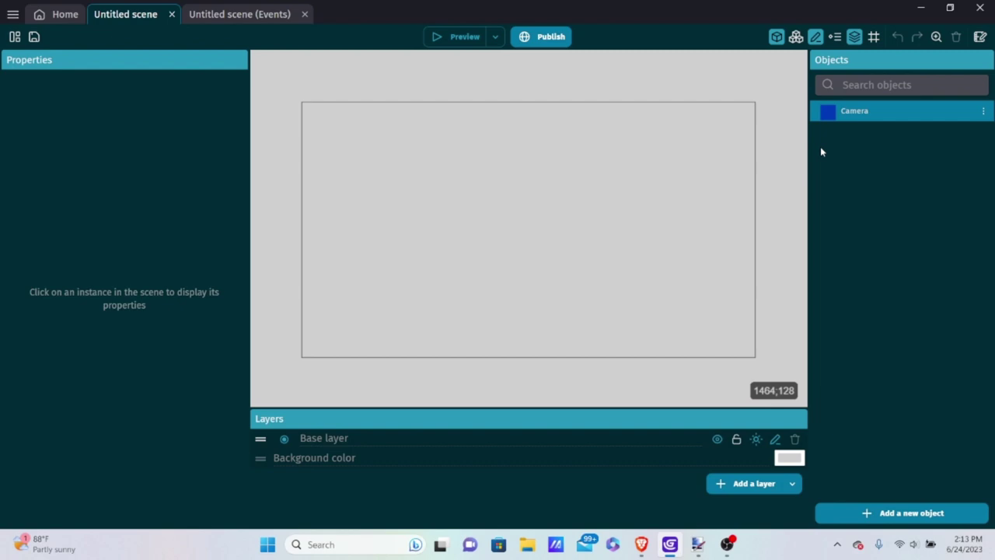
# Create a second new sprite object from scratch in the scene and name it Light
pyautogui.click(900, 512)
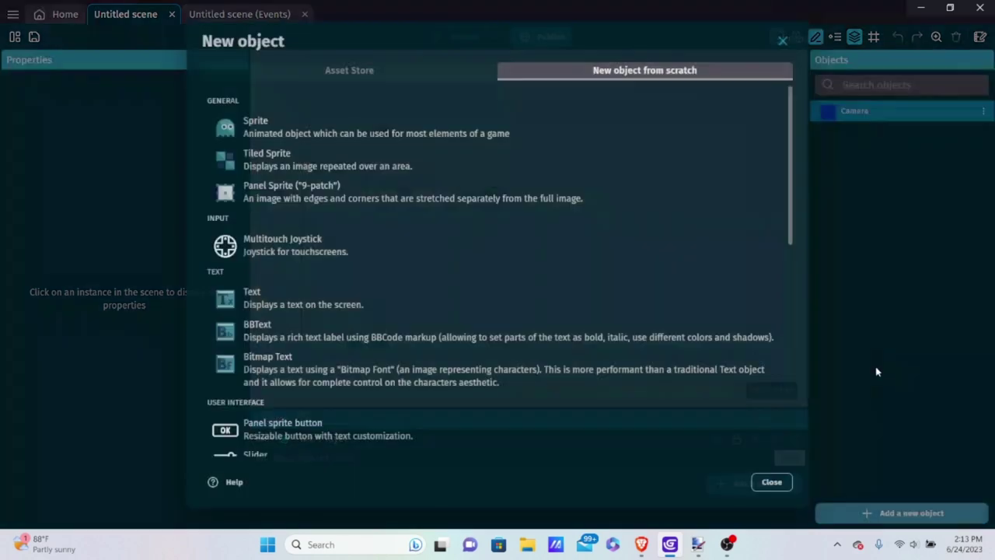
pyautogui.scroll(-2, 327, 225)
pyautogui.scroll(2, 373, 248)
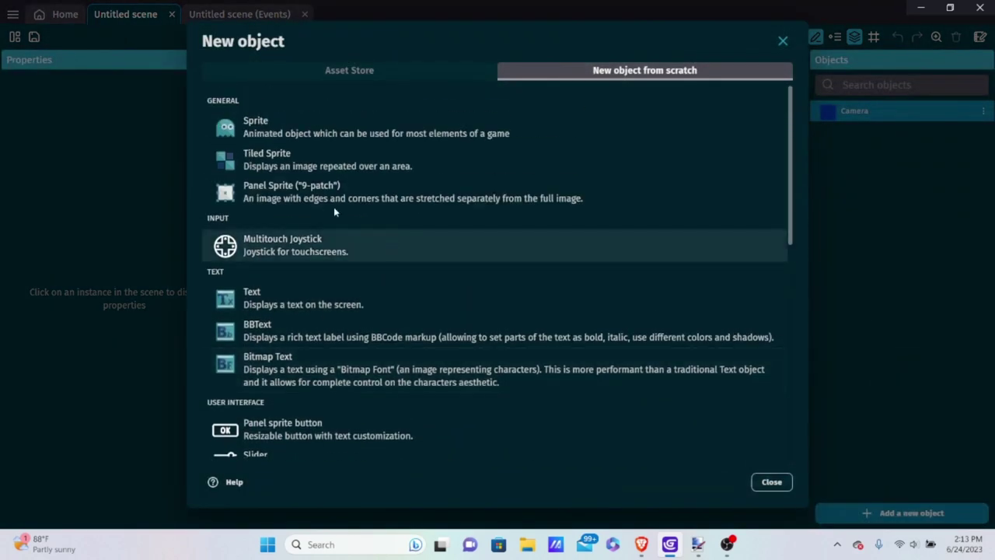
pyautogui.click(378, 131)
pyautogui.hotkey('ctrl', 'a')
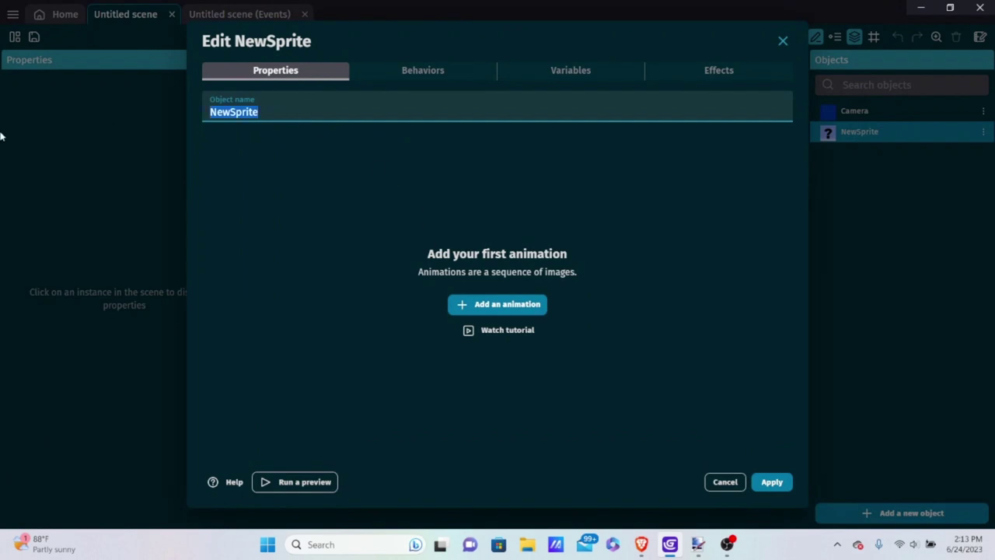
pyautogui.press('BackSpace')
pyautogui.write('Lu')
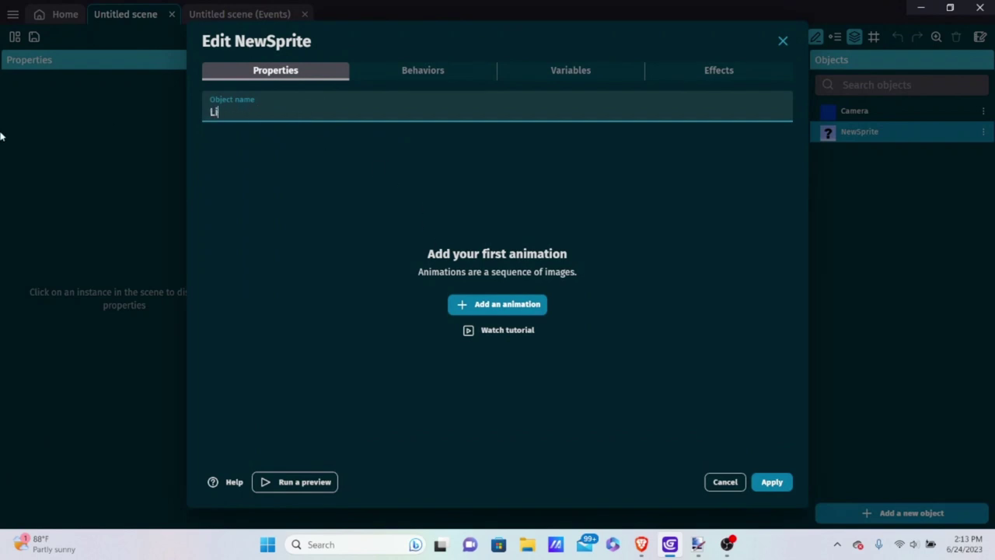
pyautogui.write('ght')
# Give the Light object an animation and add Red Cube.png as its sprite, copying the file into the project folder
pyautogui.click(507, 308)
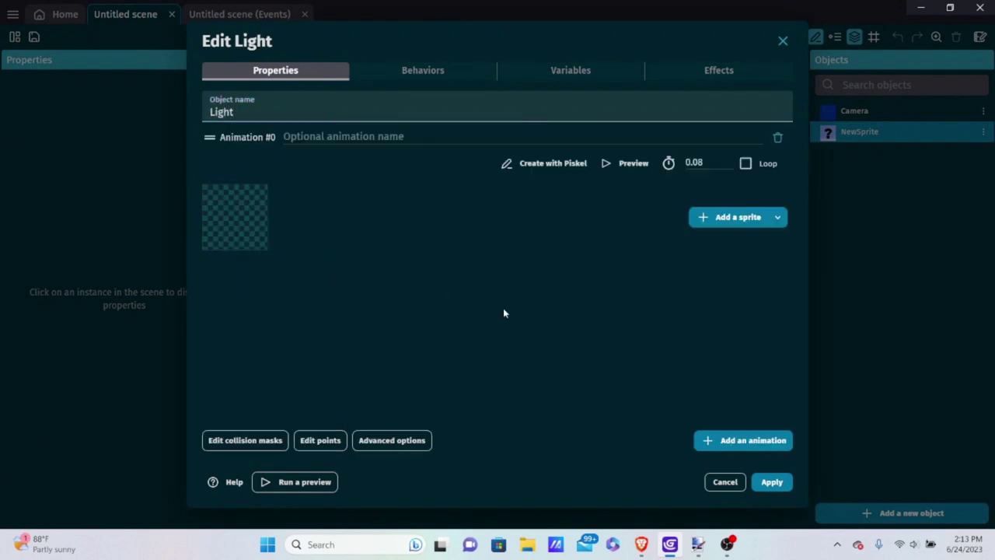
pyautogui.click(719, 217)
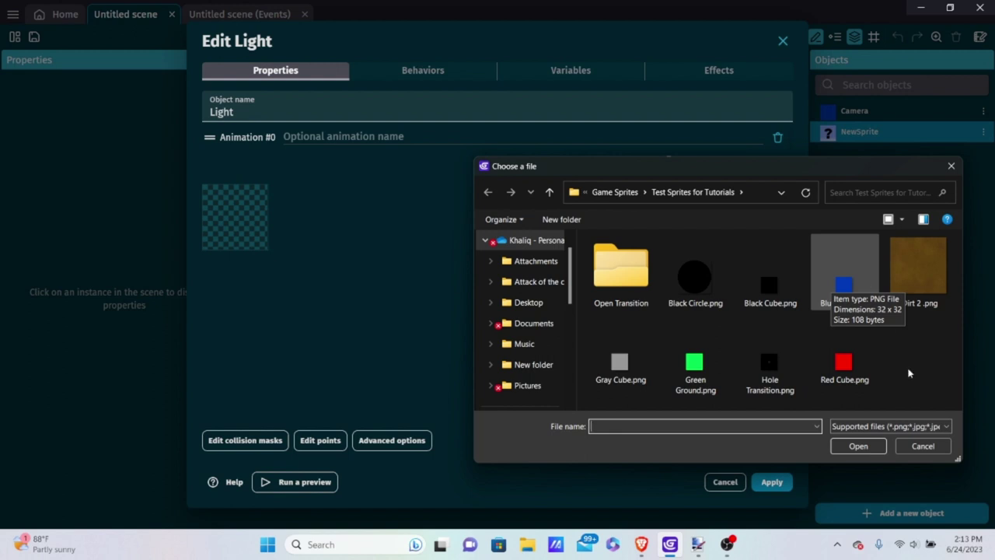
pyautogui.doubleClick(847, 378)
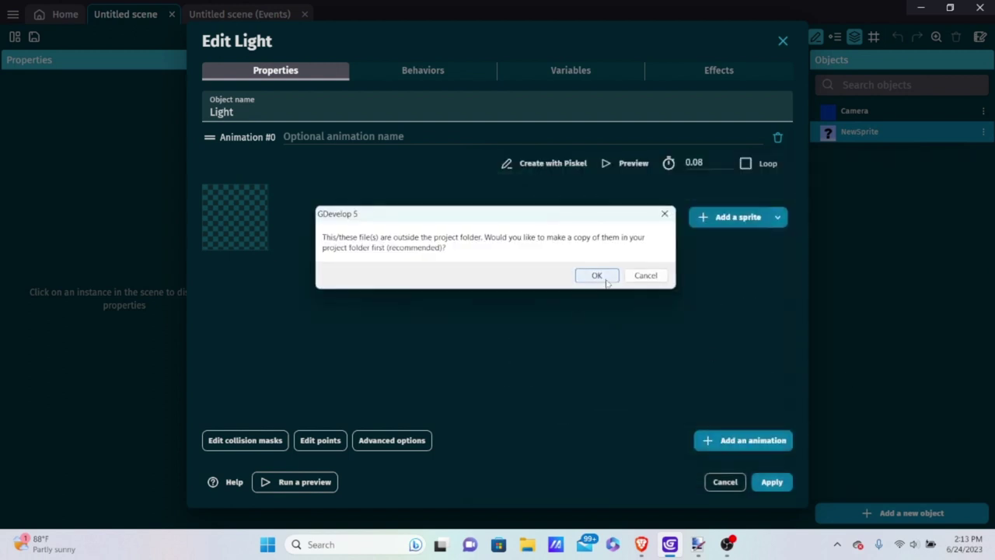
pyautogui.click(597, 276)
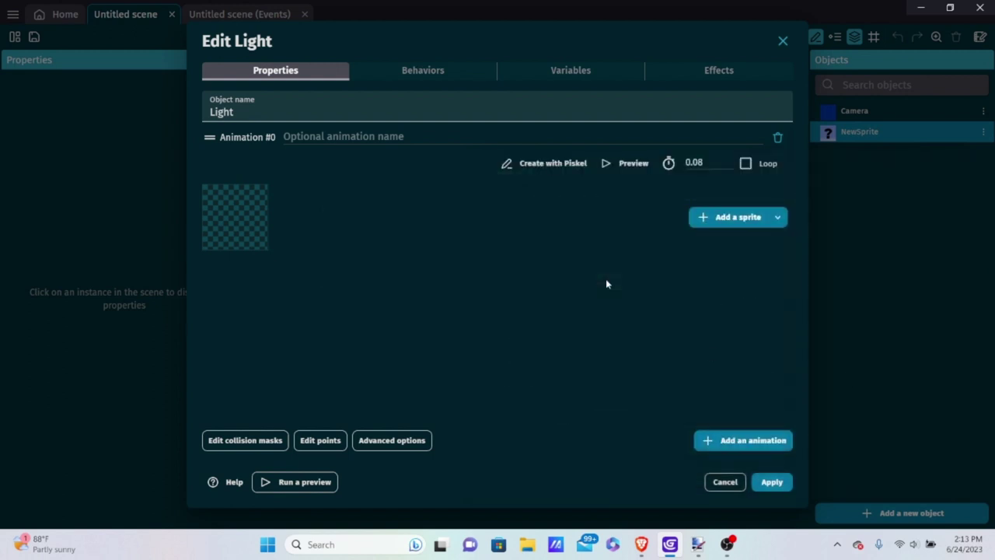
# Add the BabylonGD Light behaviour to the Light object
pyautogui.click(401, 72)
pyautogui.click(496, 284)
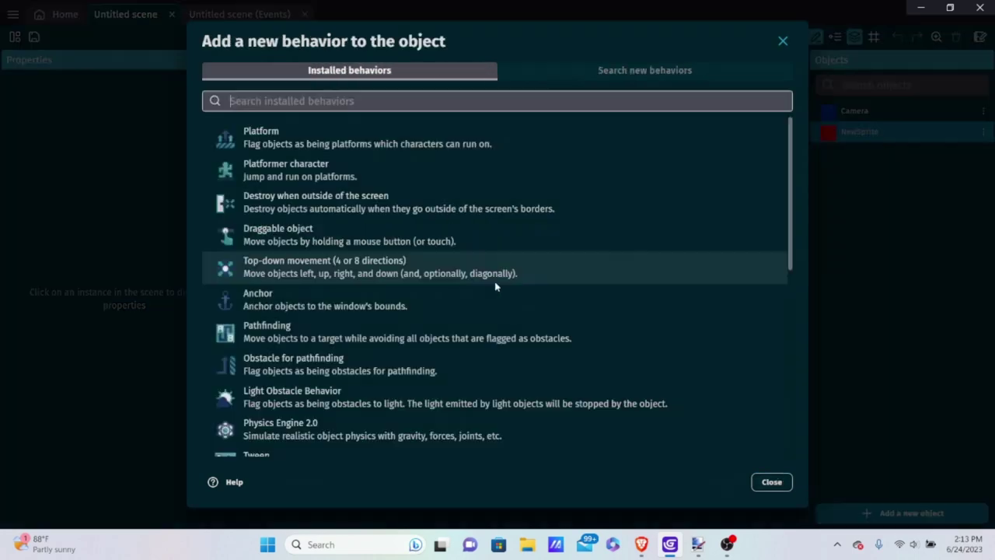
pyautogui.scroll(-3, 405, 149)
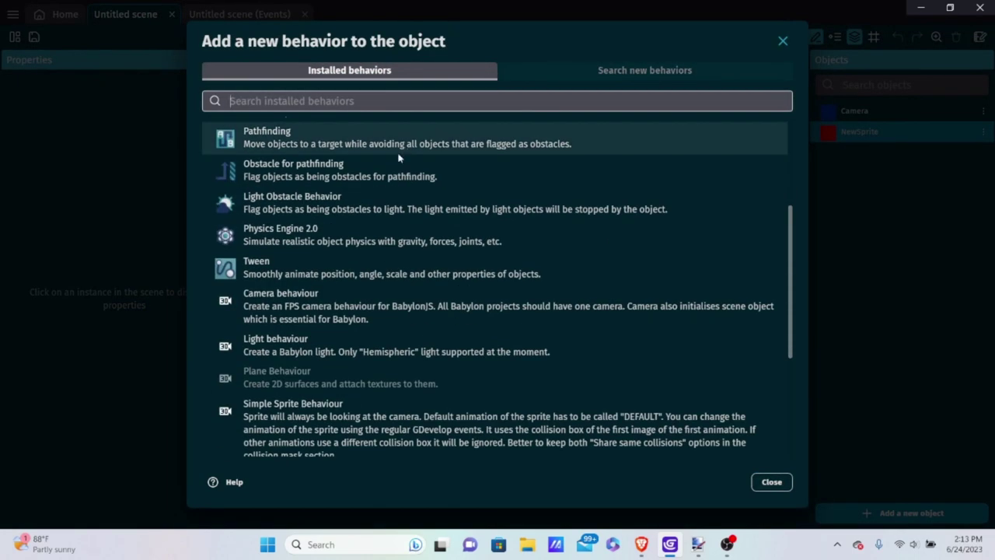
pyautogui.scroll(-3, 398, 158)
pyautogui.click(346, 221)
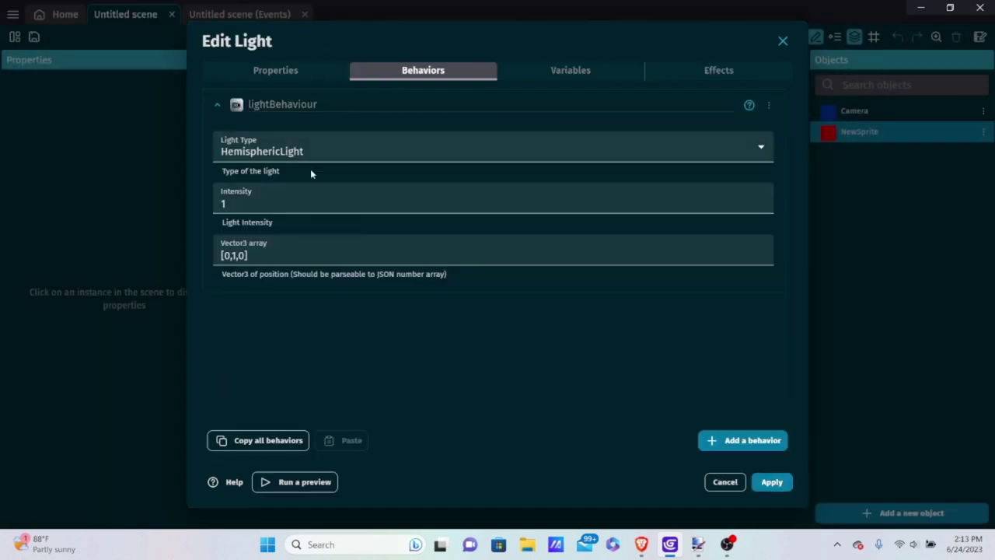
# Keep the light type as HemisphericLight, set its intensity to 3, and apply the Light object's changes
pyautogui.click(264, 159)
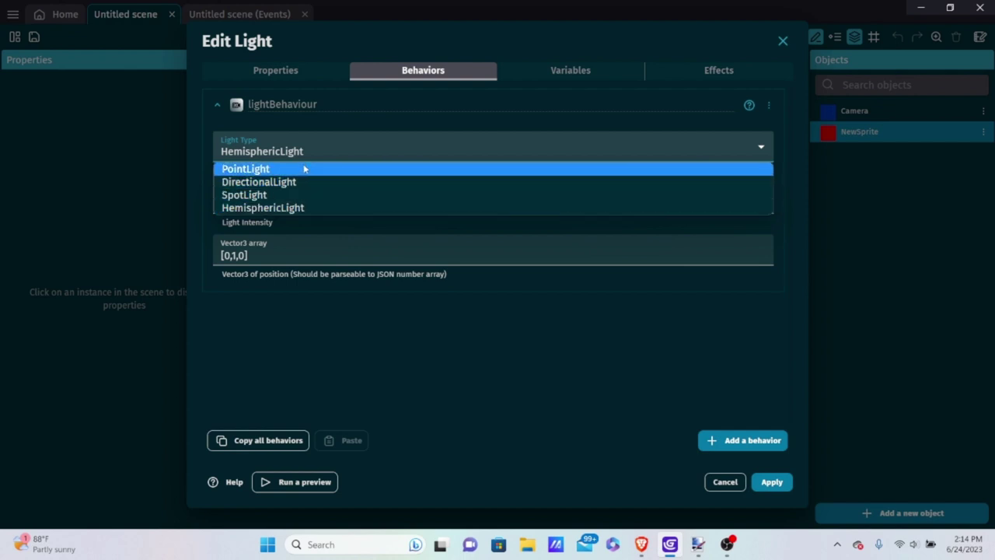
pyautogui.click(258, 207)
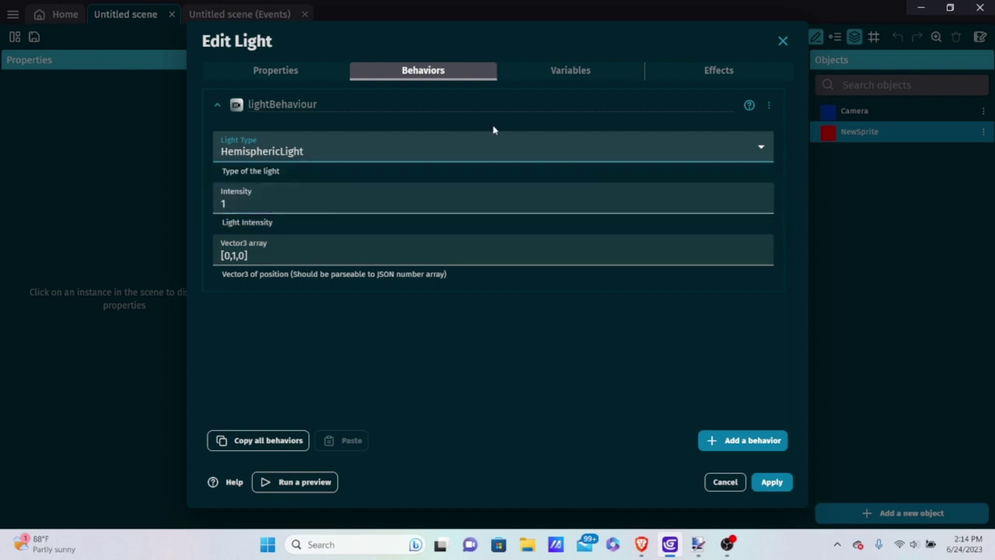
pyautogui.click(318, 200)
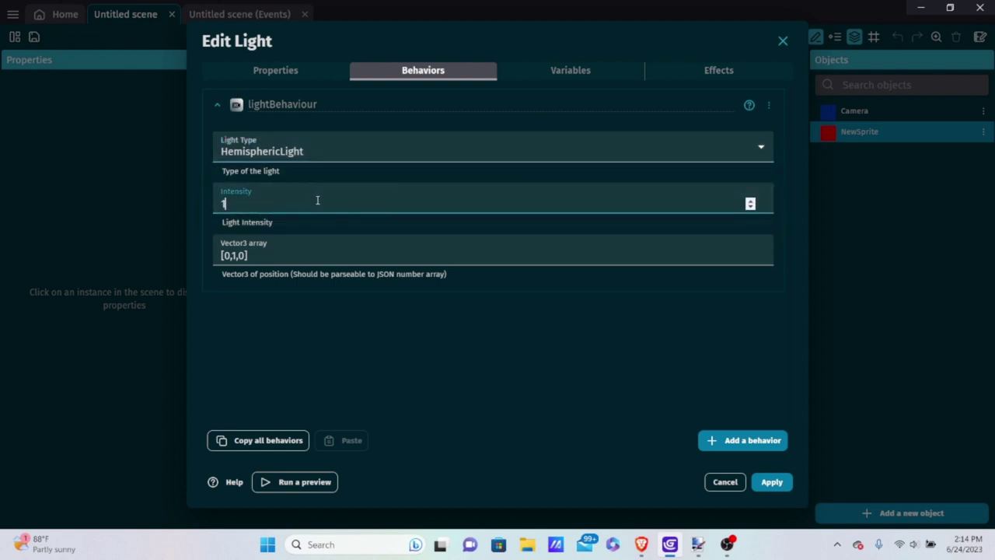
pyautogui.press('BackSpace')
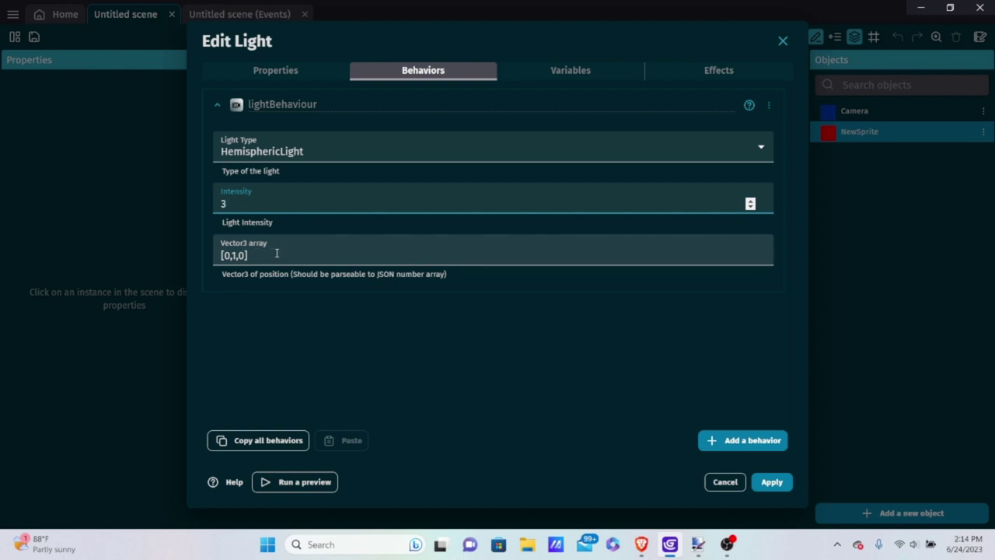
pyautogui.click(337, 254)
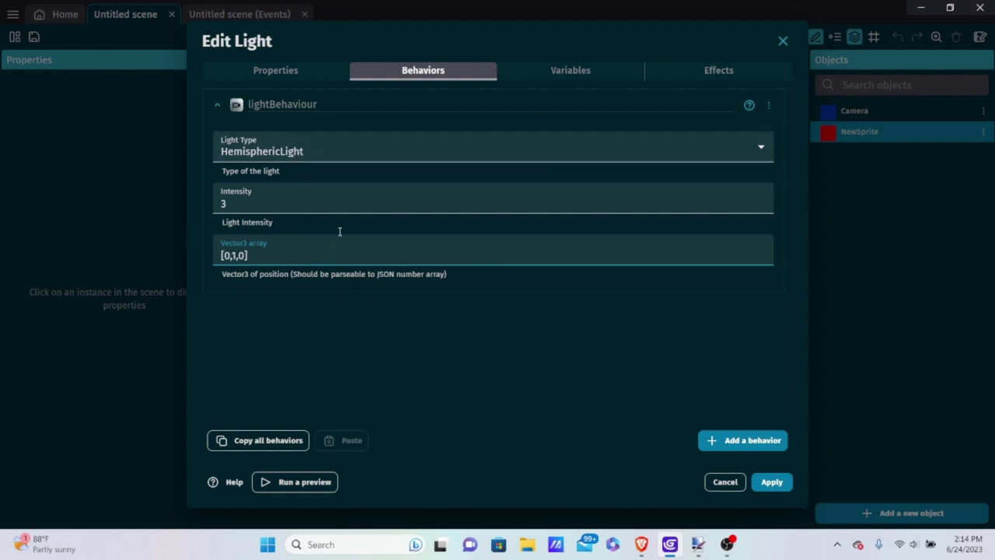
pyautogui.click(772, 482)
# Place a Light instance in the upper-left part of the scene frame and a Camera instance near its centre
pyautogui.moveTo(842, 140); pyautogui.dragTo(371, 168)
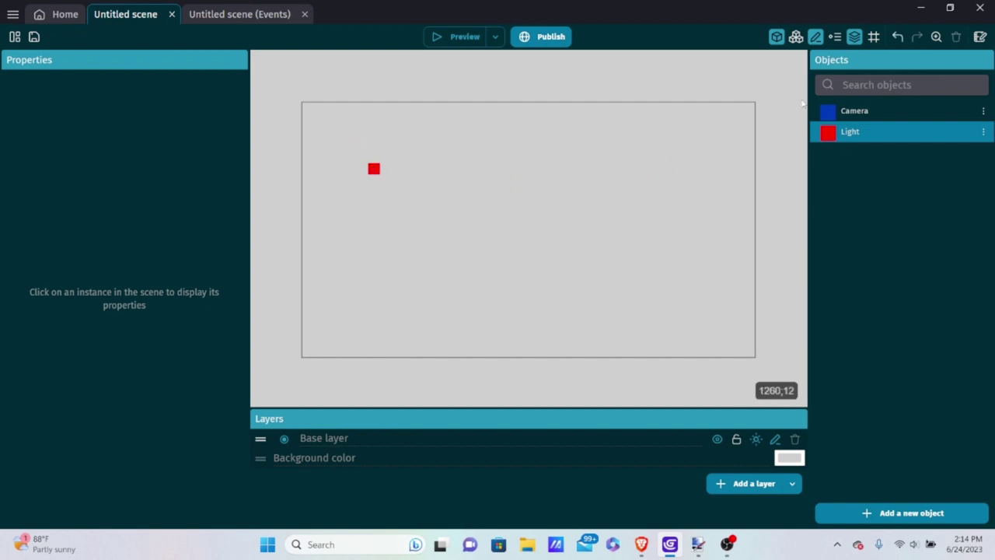
pyautogui.moveTo(850, 118); pyautogui.dragTo(482, 240)
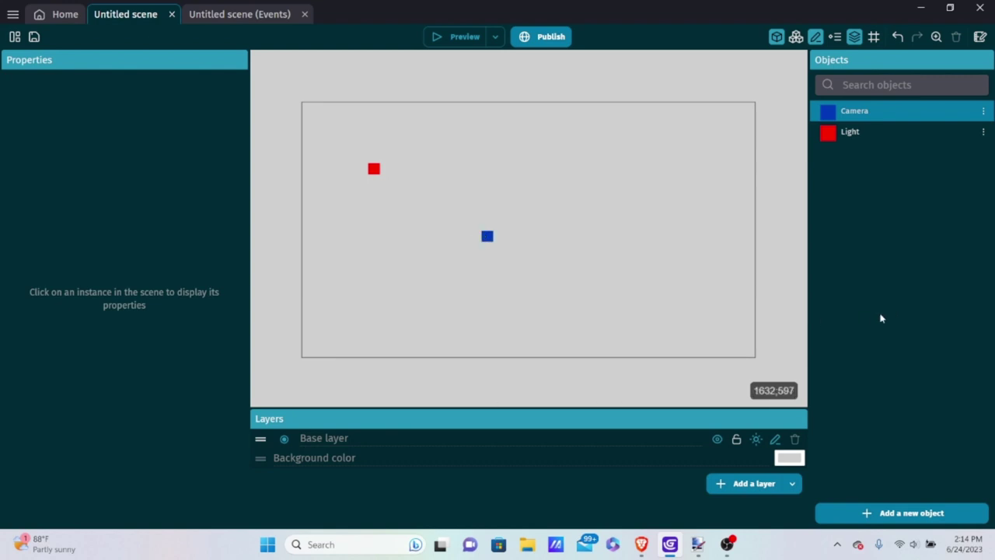
# Create a third sprite object from scratch in the scene and name it Terrain
pyautogui.click(892, 513)
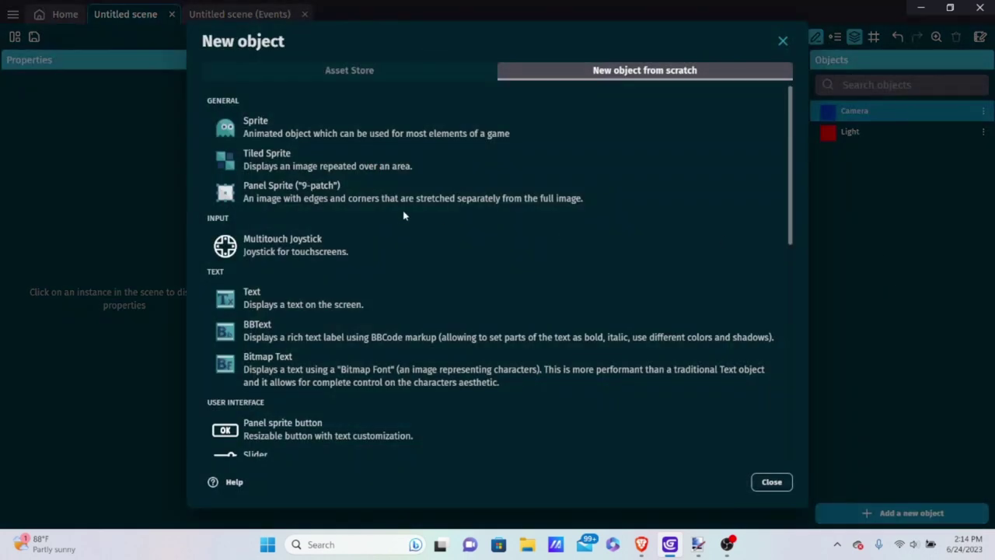
pyautogui.scroll(-1, 358, 291)
pyautogui.scroll(1, 359, 291)
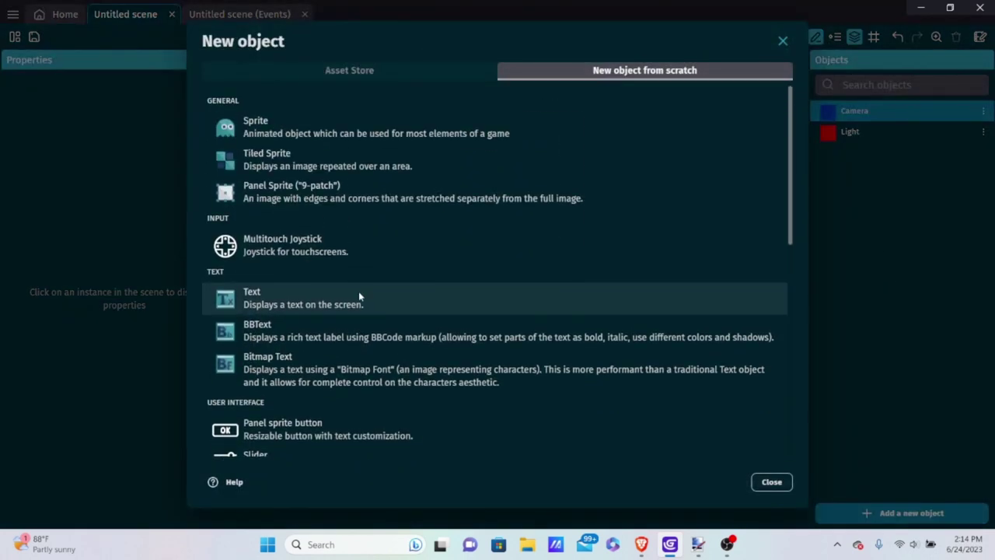
pyautogui.click(399, 122)
pyautogui.doubleClick(283, 115)
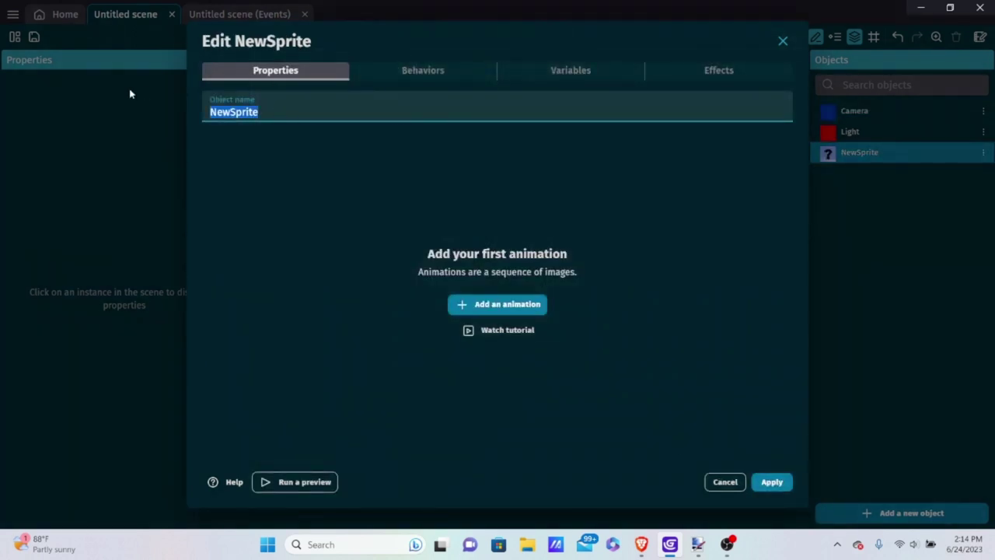
pyautogui.press('BackSpace')
pyautogui.write('Terra')
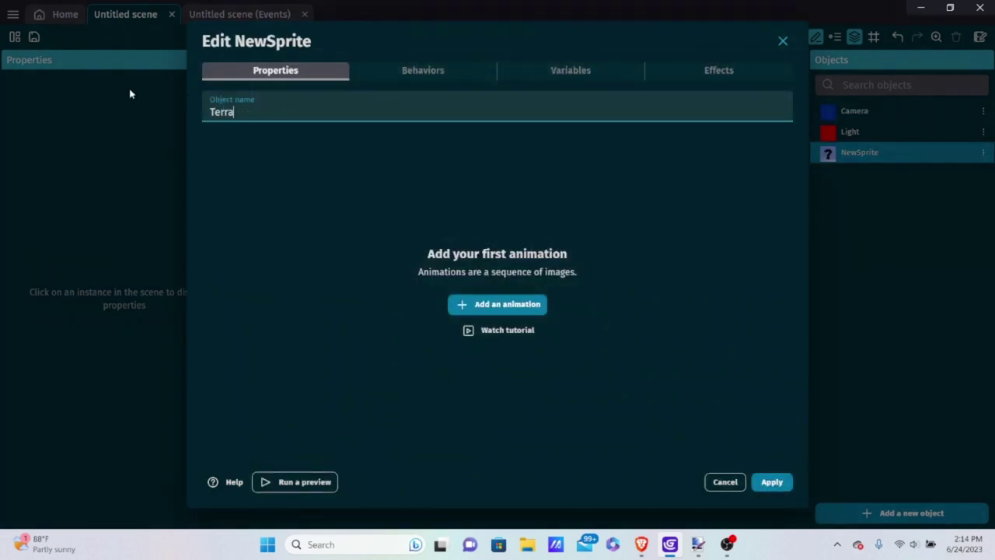
pyautogui.write('in')
# Add an animation using HeightMap Tutorial.png from the Desktop as the Terrain's sprite, copy it into the project folder, and apply
pyautogui.click(481, 304)
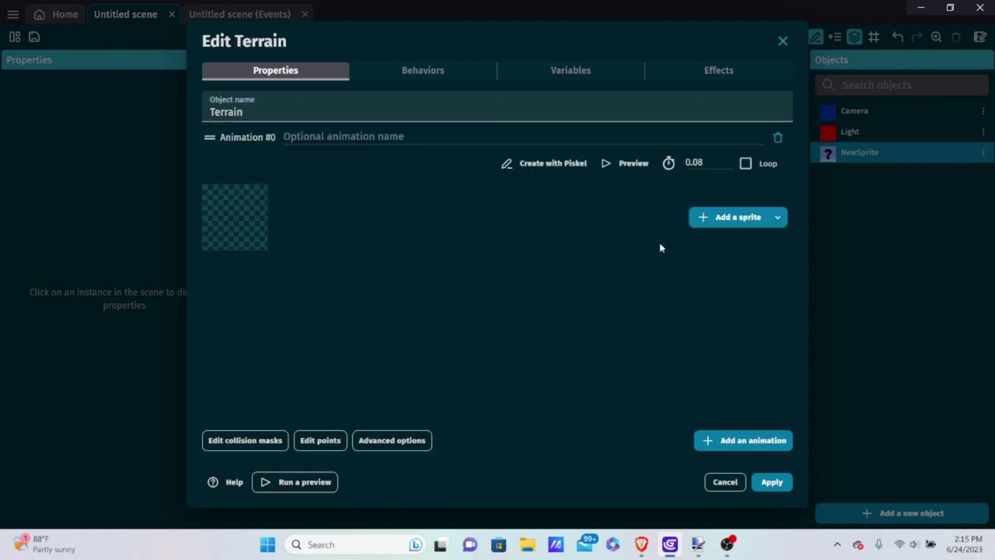
pyautogui.click(702, 219)
pyautogui.scroll(-10, 501, 315)
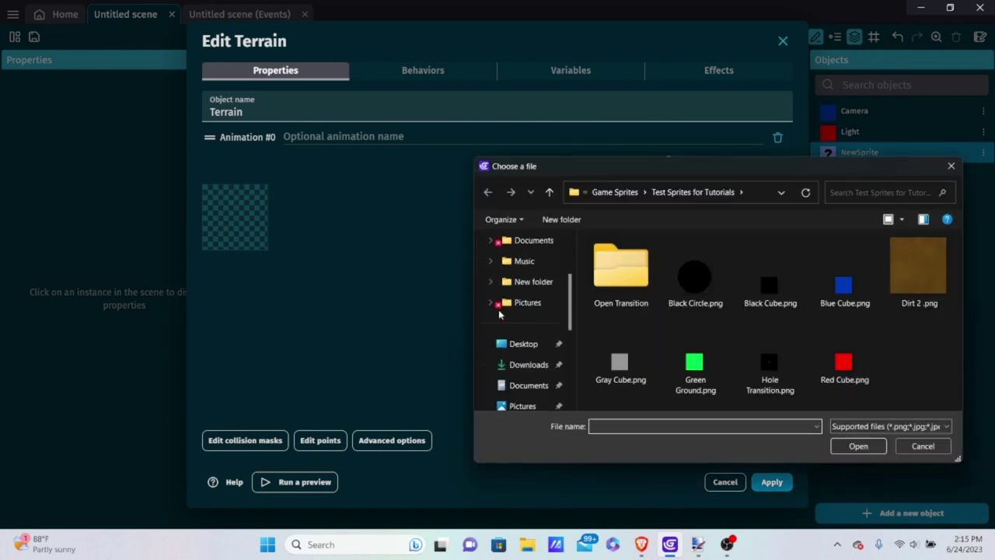
pyautogui.scroll(-2, 513, 350)
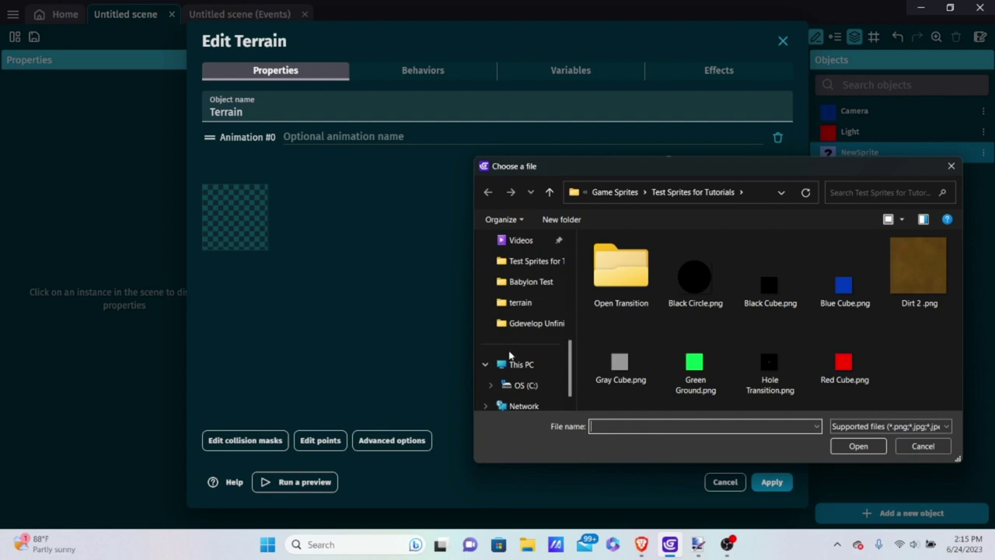
pyautogui.scroll(5, 502, 382)
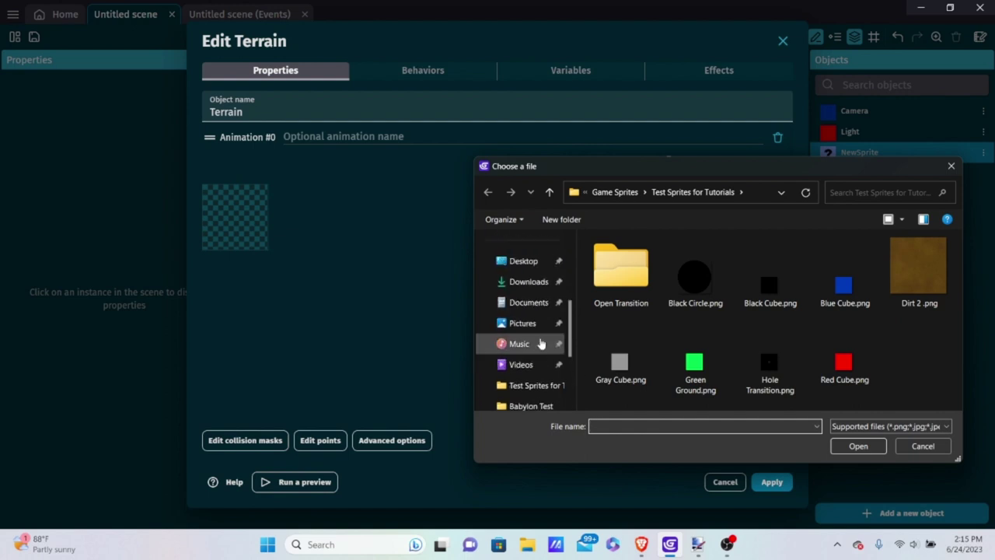
pyautogui.click(525, 262)
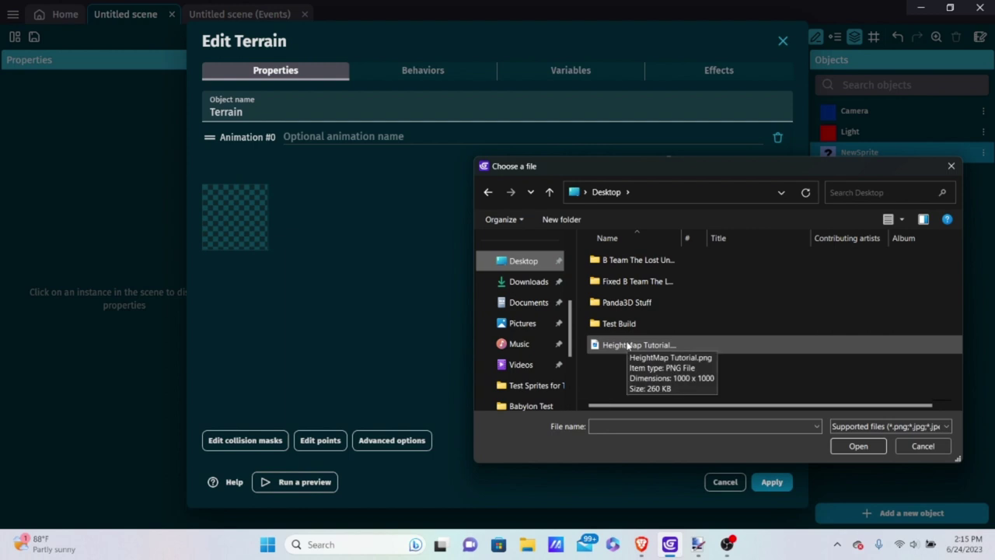
pyautogui.doubleClick(628, 344)
pyautogui.click(589, 274)
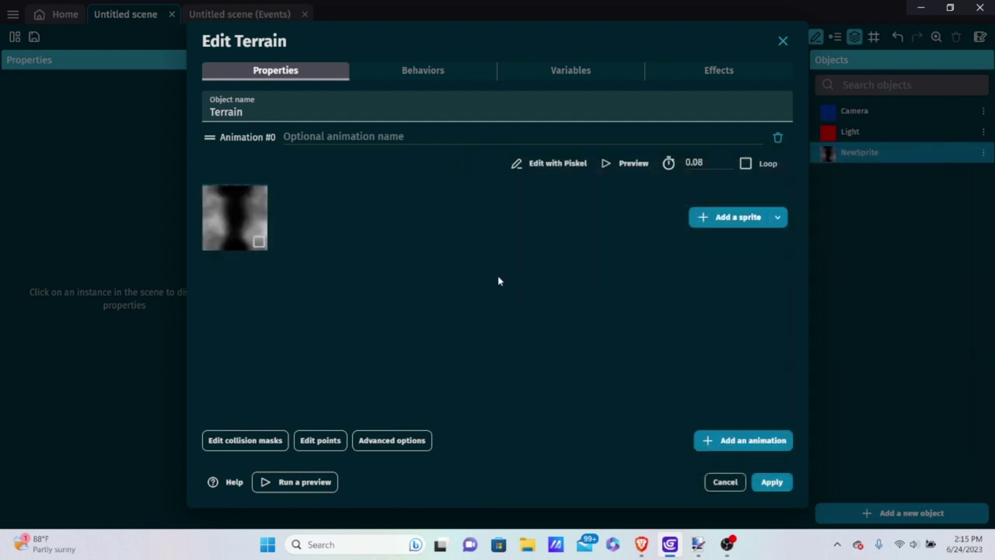
pyautogui.click(769, 481)
# Place a Terrain instance at the upper-left corner of the scene frame, then run a preview and close it
pyautogui.moveTo(855, 153); pyautogui.dragTo(289, 116)
pyautogui.click(457, 37)
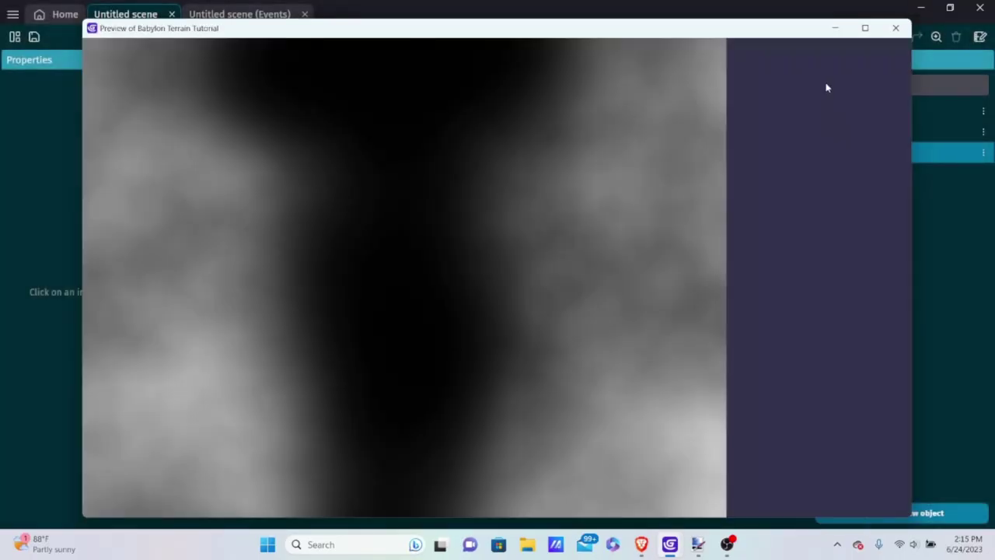
pyautogui.click(895, 29)
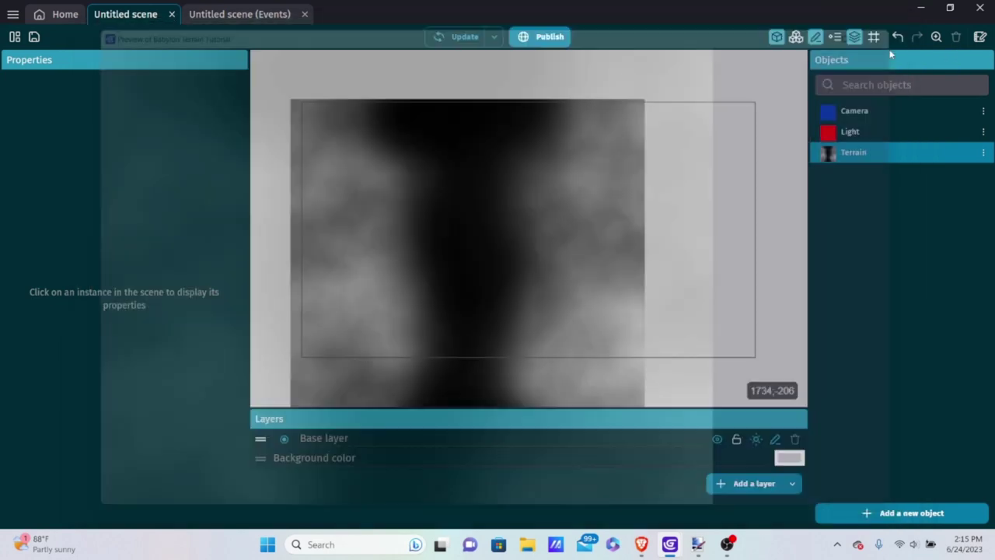
# Move the Terrain instance to about X 631, Y -137 and add the Terrain behaviour to its object with default settings
pyautogui.moveTo(538, 212); pyautogui.dragTo(851, 162)
pyautogui.doubleClick(886, 153)
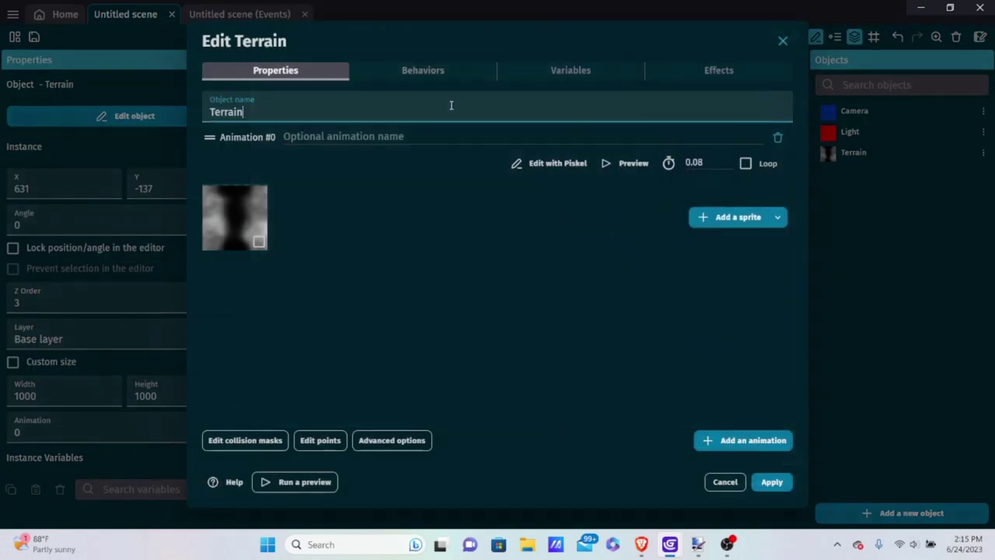
pyautogui.click(426, 70)
pyautogui.click(496, 284)
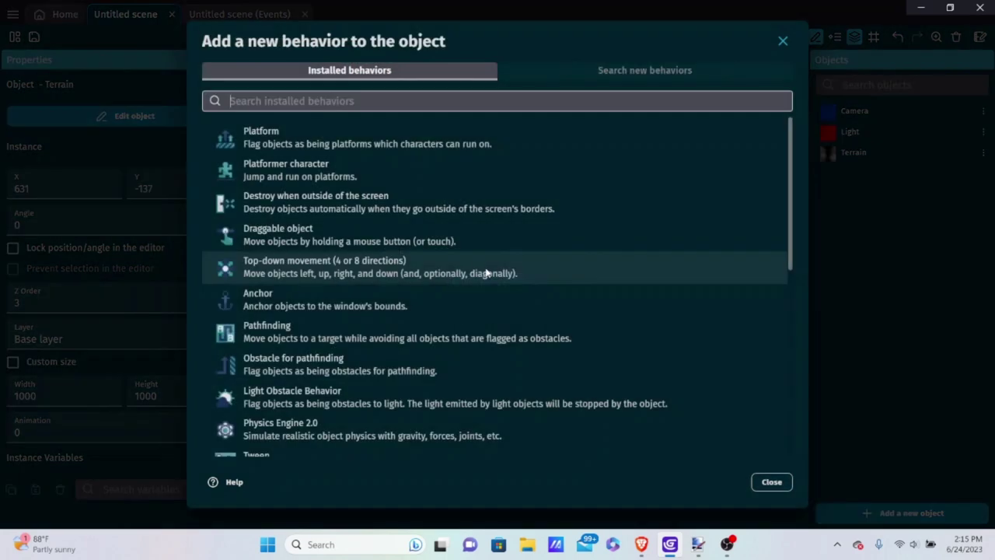
pyautogui.scroll(-5, 484, 270)
pyautogui.scroll(-3, 485, 274)
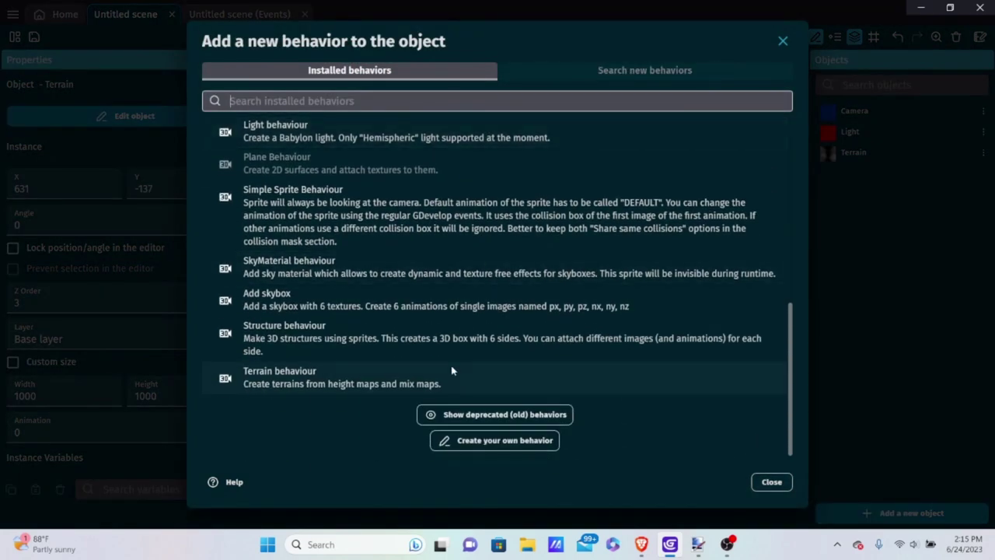
pyautogui.scroll(1, 318, 389)
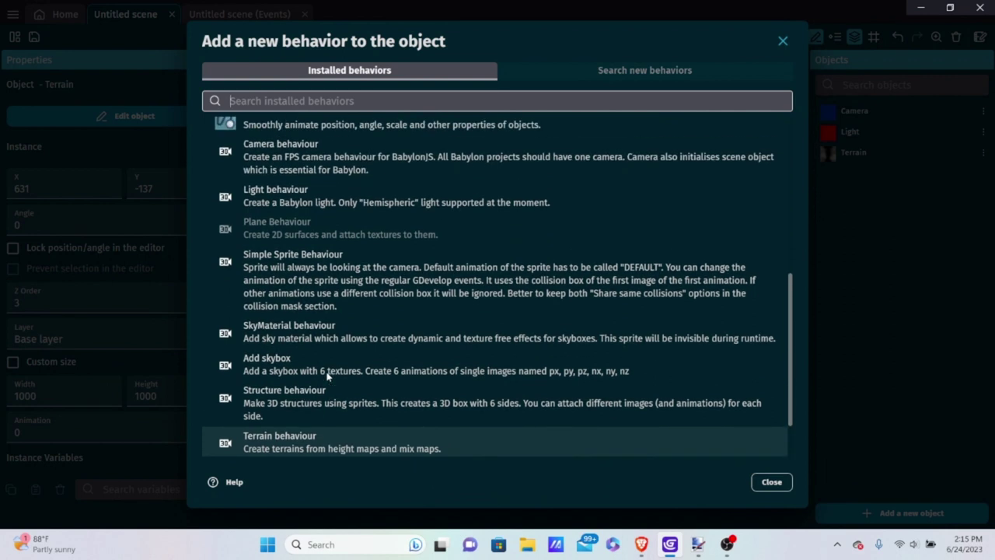
pyautogui.scroll(-1, 308, 400)
pyautogui.click(292, 385)
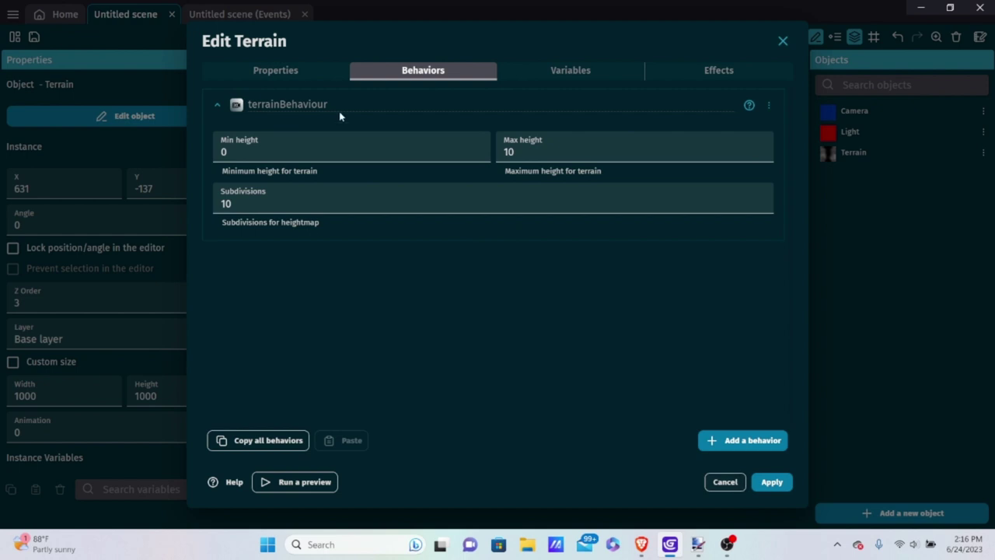
pyautogui.click(772, 482)
# Move the Terrain instance to about X 80, Y -220 and set its object's terrain behaviour to 50 subdivisions, applying the change
pyautogui.moveTo(568, 221); pyautogui.dragTo(377, 215)
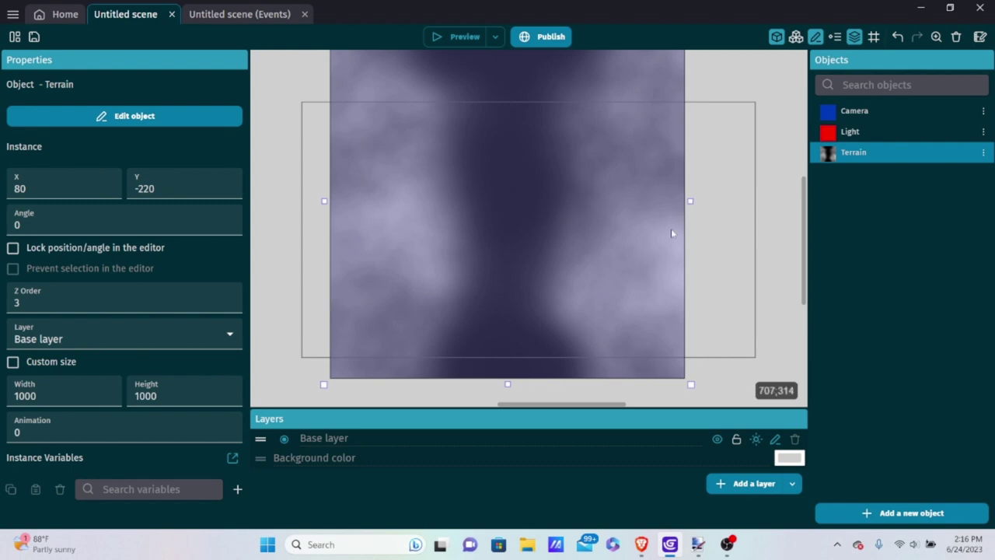
pyautogui.doubleClick(877, 161)
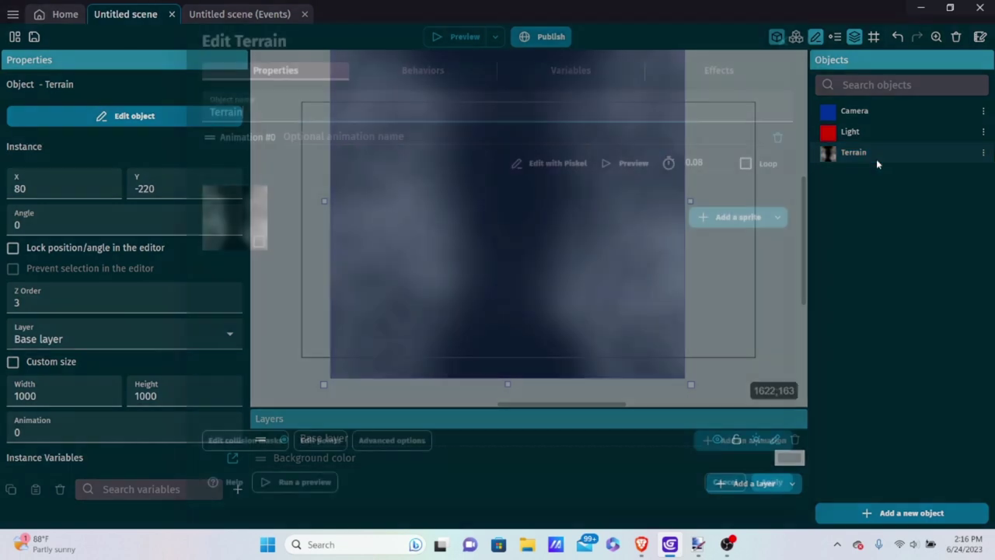
pyautogui.click(461, 70)
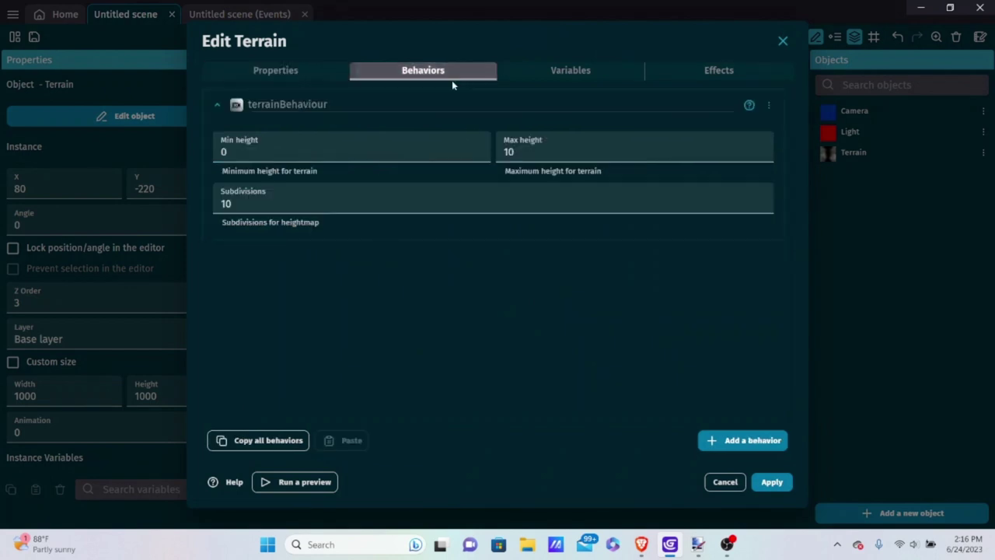
pyautogui.click(302, 205)
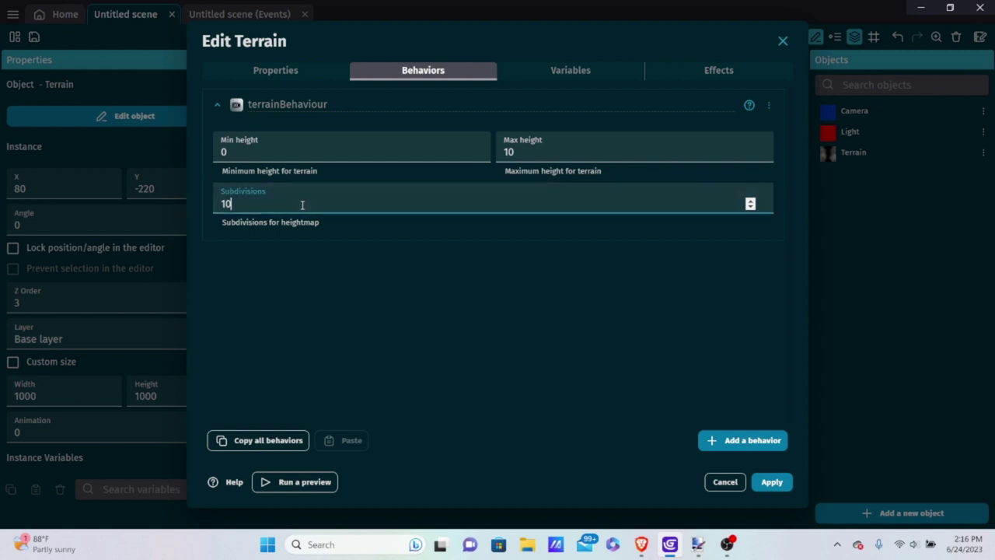
pyautogui.press('BackSpace')
pyautogui.press('BackSpace')
pyautogui.write('21000')
pyautogui.press('BackSpace')
pyautogui.press('BackSpace')
pyautogui.press('BackSpace')
pyautogui.write('10')
pyautogui.press('BackSpace')
pyautogui.press('BackSpace')
pyautogui.write('50')
pyautogui.click(302, 71)
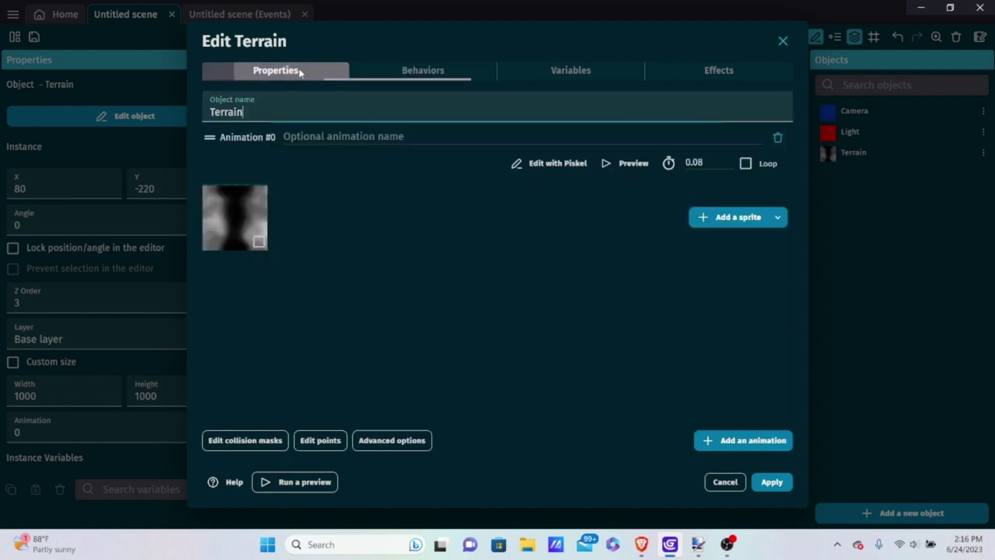
pyautogui.click(768, 482)
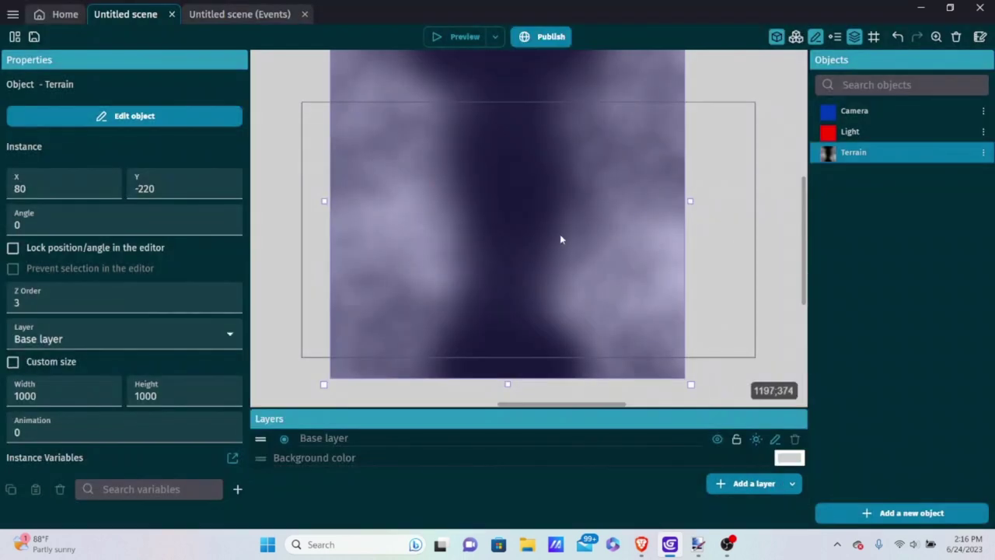
# Move the Terrain instance to about X 488, Y -78 and name its object's first animation HEIGHTMAP
pyautogui.moveTo(559, 236); pyautogui.dragTo(770, 290)
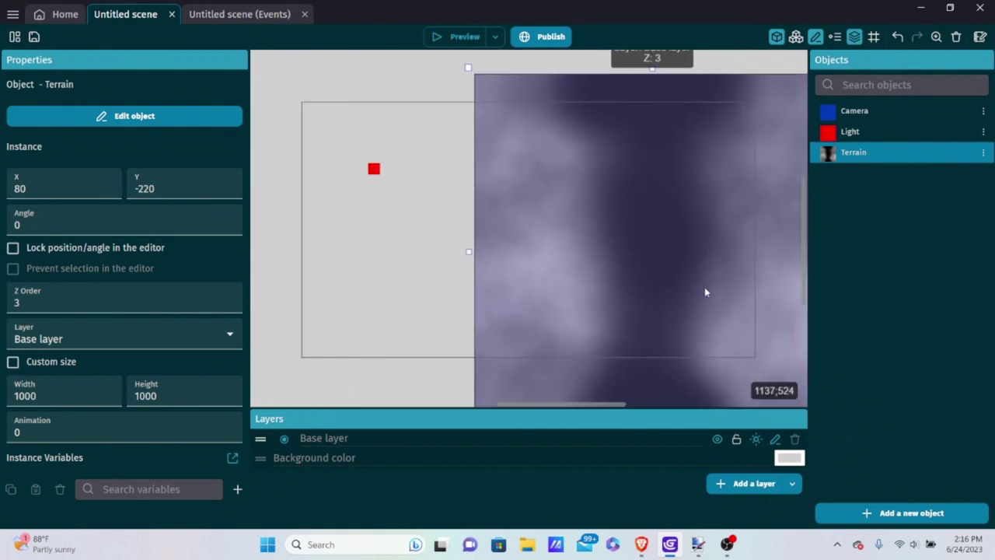
pyautogui.doubleClick(846, 153)
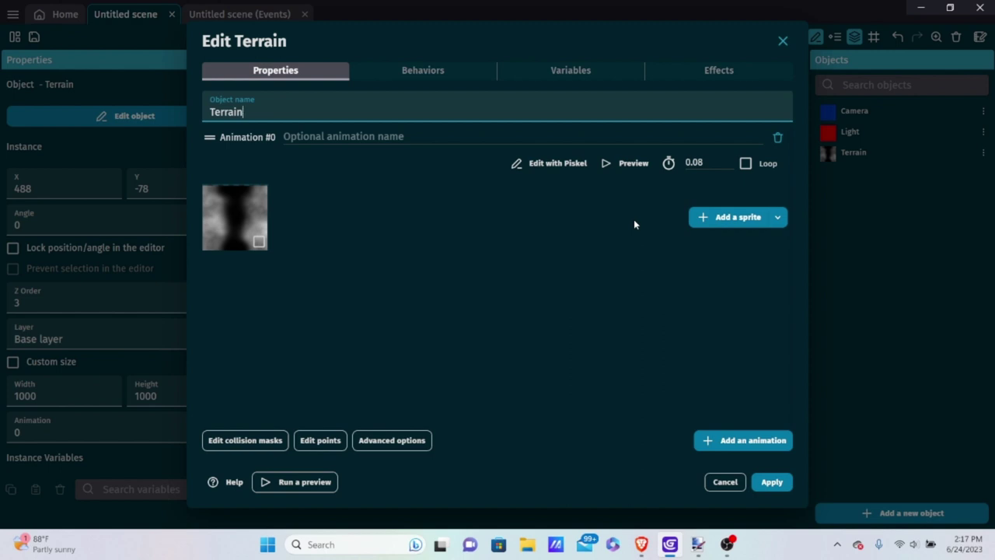
pyautogui.click(403, 136)
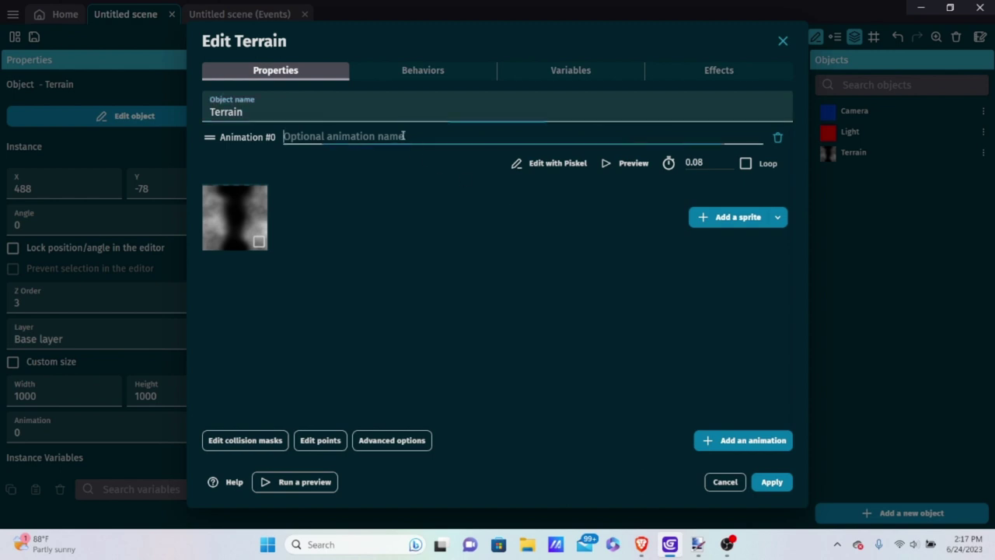
pyautogui.write('HE')
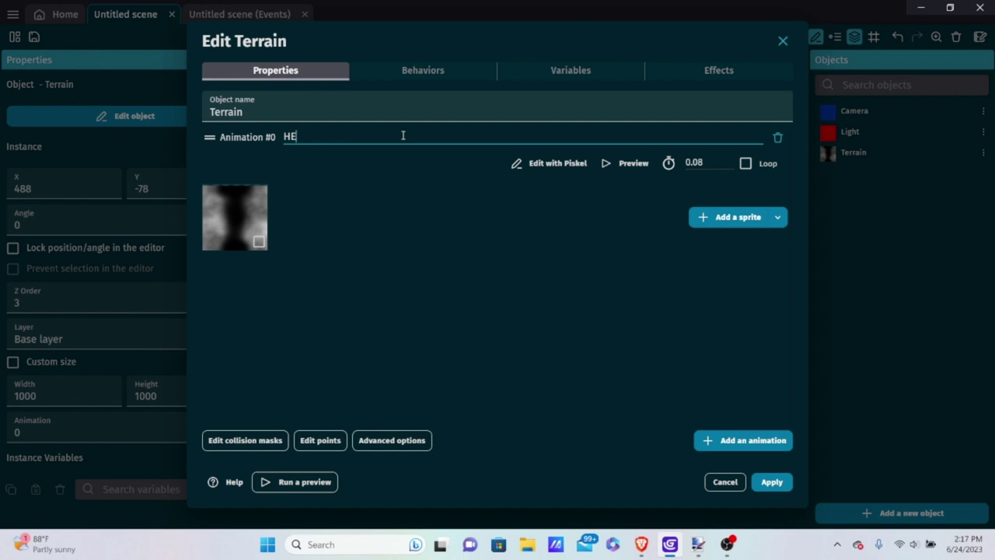
pyautogui.write('IGHTMAP')
pyautogui.click(707, 220)
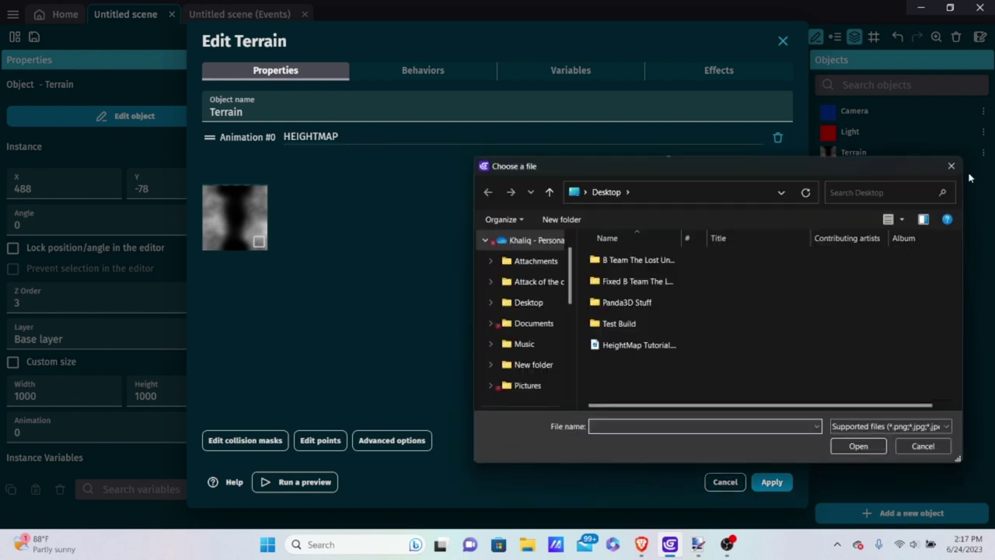
pyautogui.click(955, 166)
# Add two empty animations to the Terrain object, named MIXMAP and GROUND
pyautogui.click(741, 440)
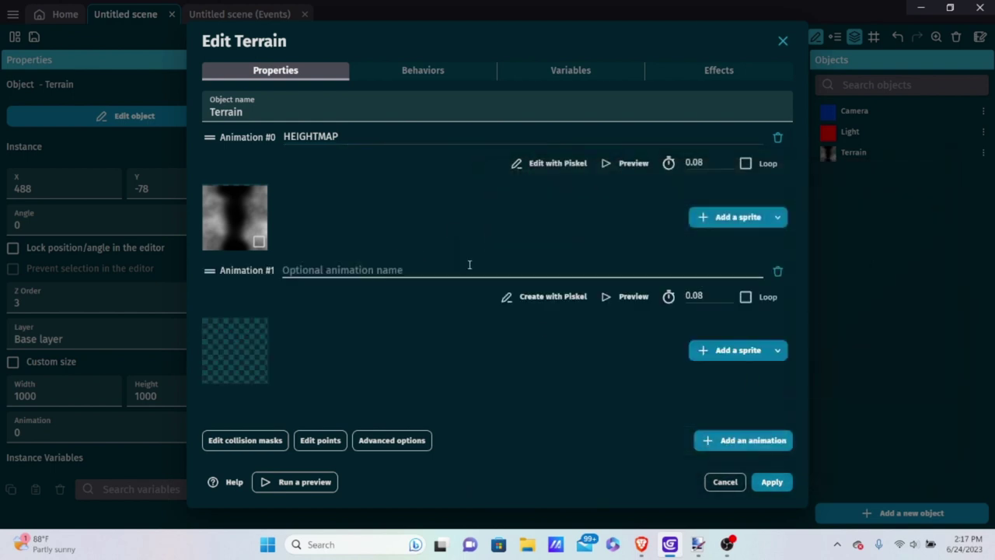
pyautogui.click(371, 275)
pyautogui.write('MIXMAP')
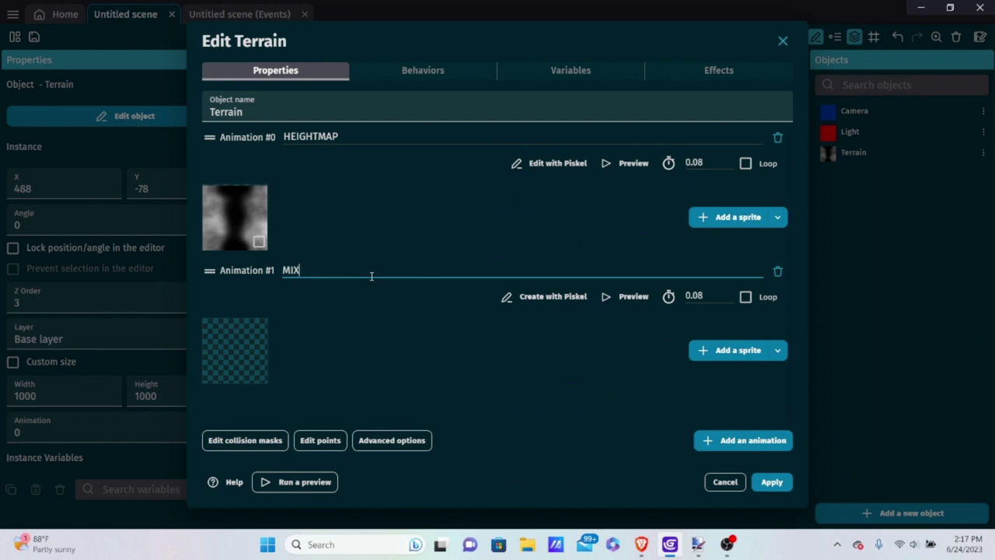
pyautogui.click(723, 440)
pyautogui.click(406, 301)
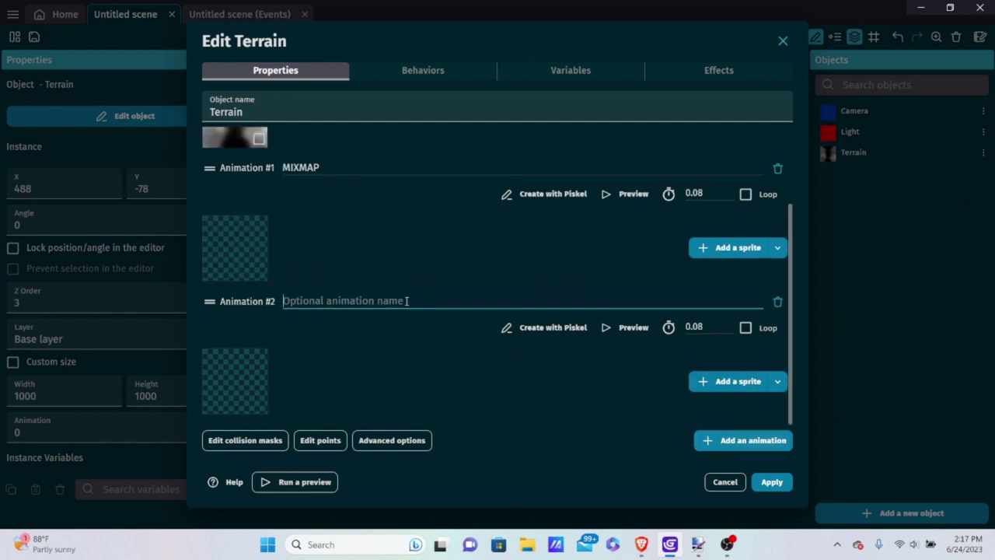
pyautogui.write('GROUND')
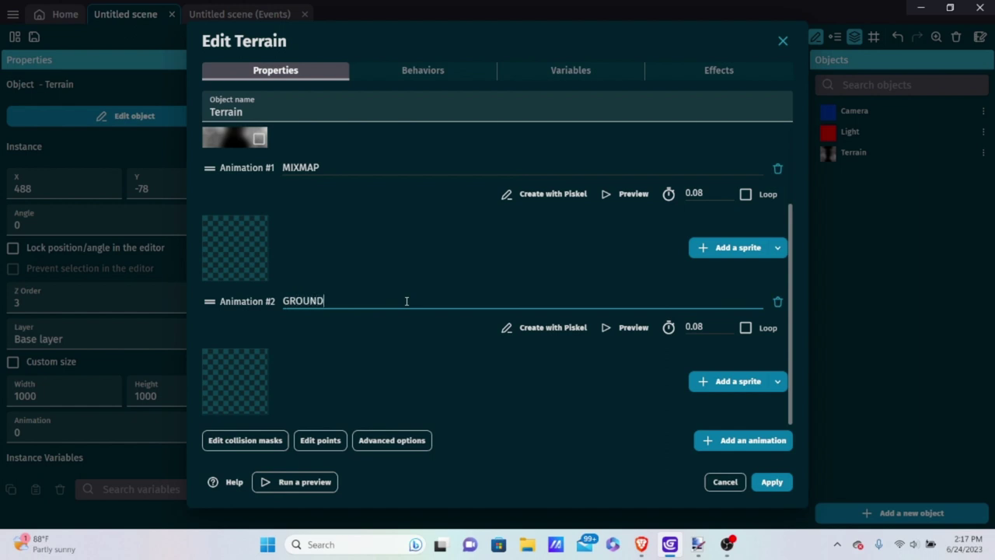
# Add two more empty animations to the Terrain object, named MIDDLE and HIGH
pyautogui.click(717, 440)
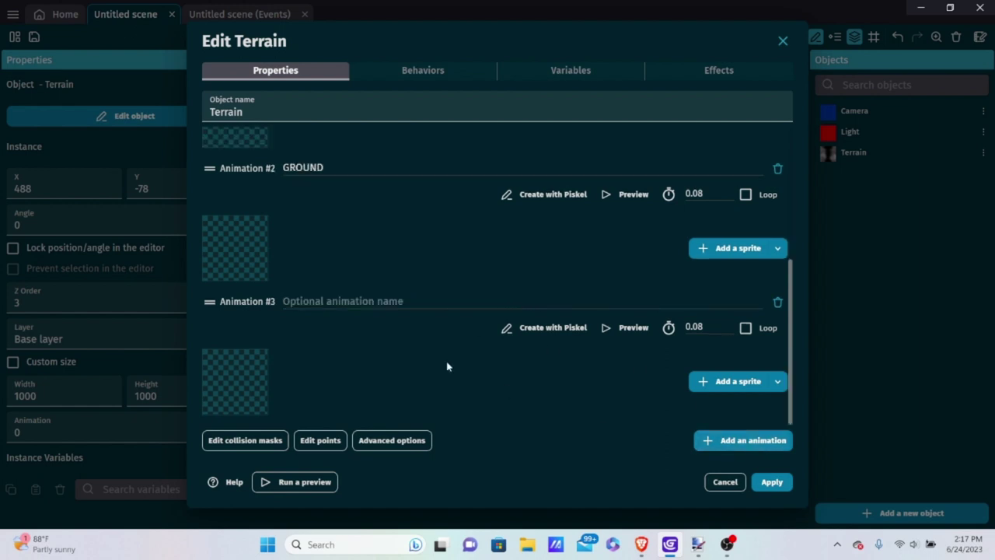
pyautogui.click(330, 310)
pyautogui.write('MIDDLE')
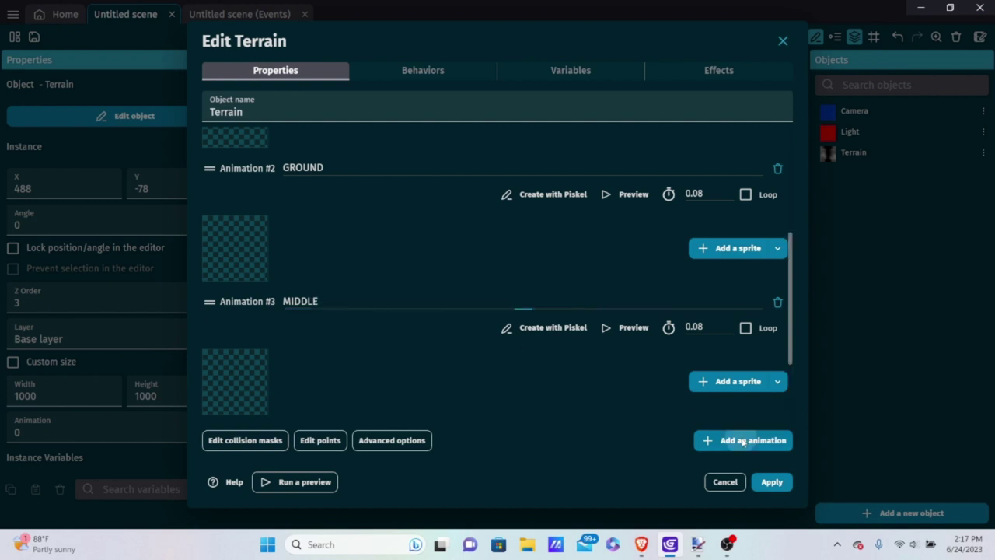
pyautogui.click(717, 440)
pyautogui.click(332, 303)
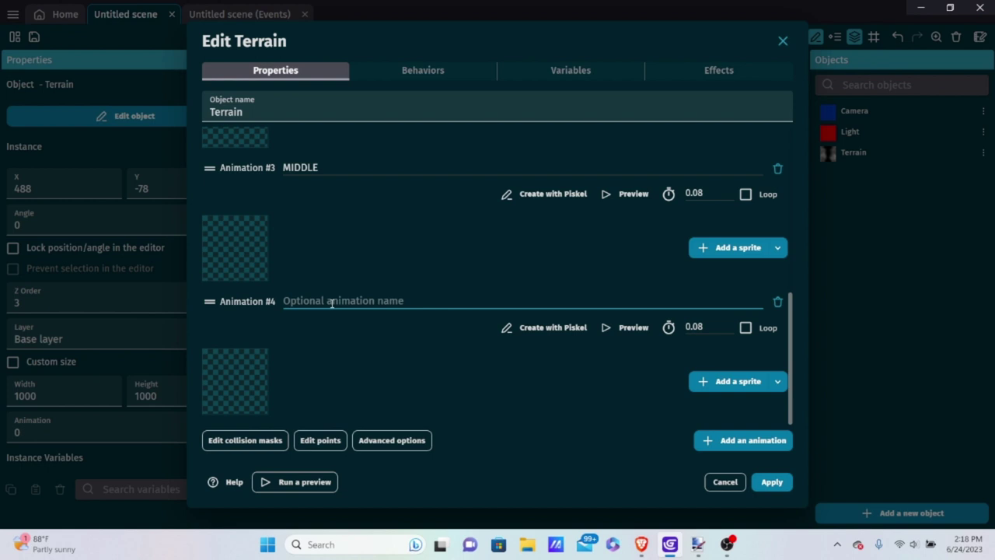
pyautogui.write('HI++')
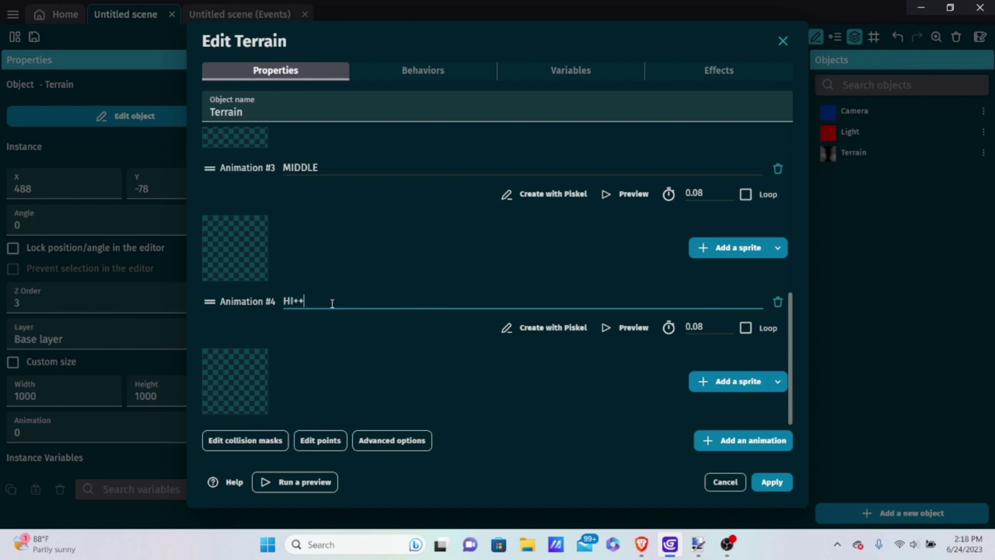
pyautogui.press('BackSpace')
pyautogui.press('BackSpace')
pyautogui.press('BackSpace')
pyautogui.write('IGH')
# Add empty Terrain animations named GROUND_N and MIDDLE_N
pyautogui.click(718, 440)
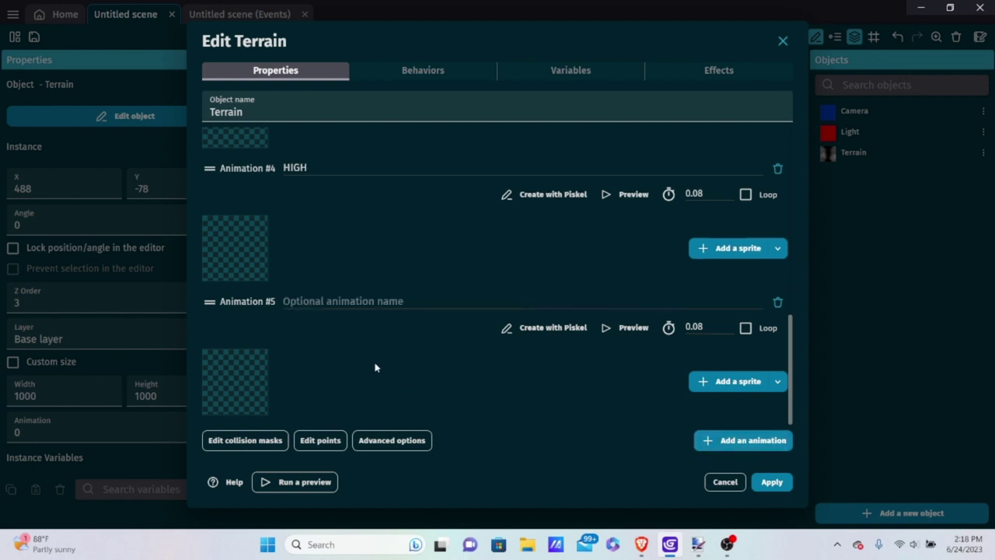
pyautogui.click(323, 300)
pyautogui.write('GROUND_N')
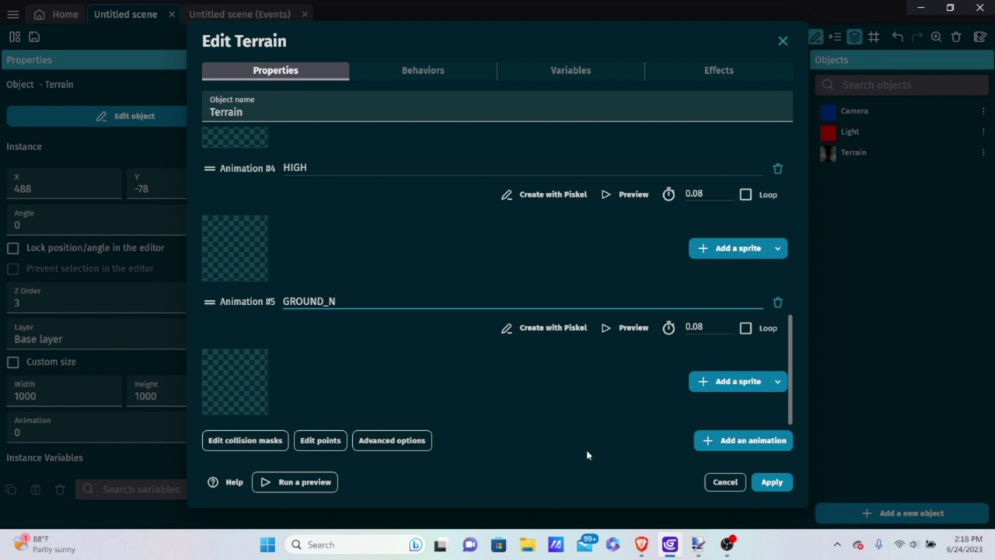
pyautogui.click(711, 440)
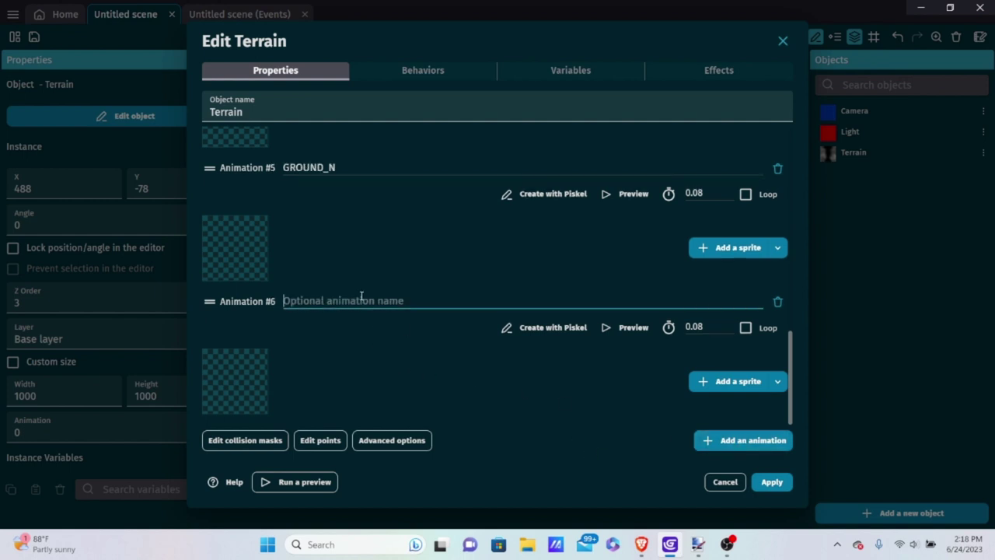
pyautogui.write('MIDDLE')
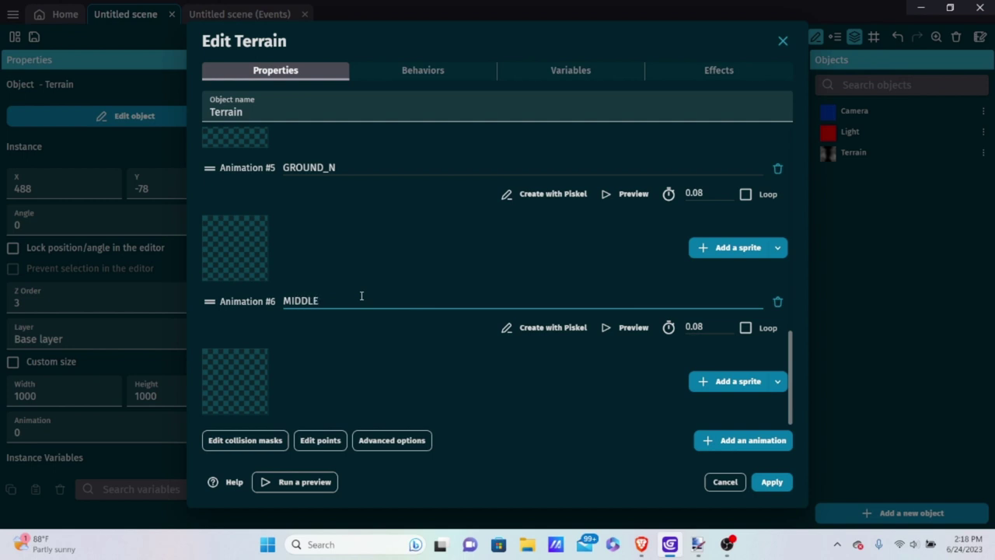
pyautogui.write('_N')
# Add a last empty Terrain animation named HIGH_N and apply the object changes
pyautogui.click(704, 440)
pyautogui.click(354, 305)
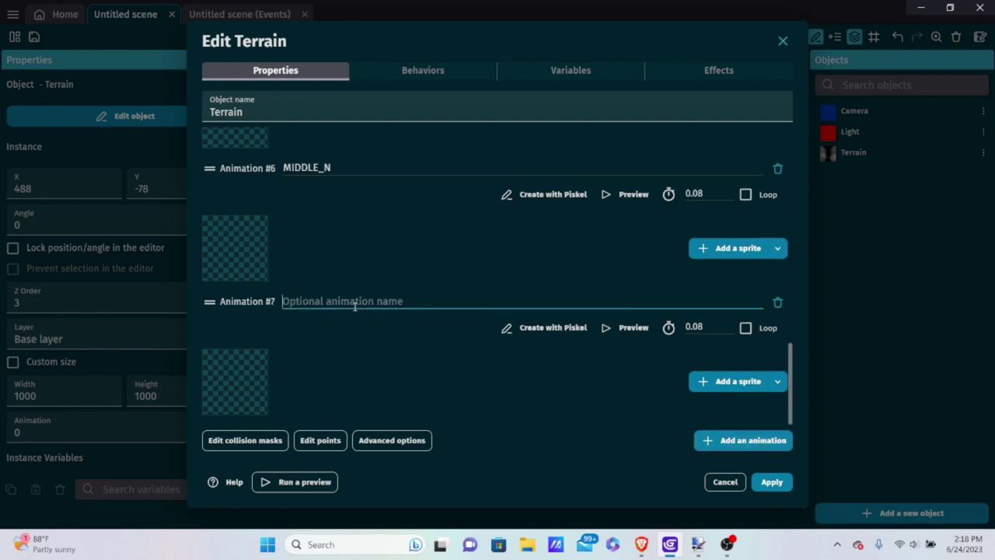
pyautogui.write('HIGH')
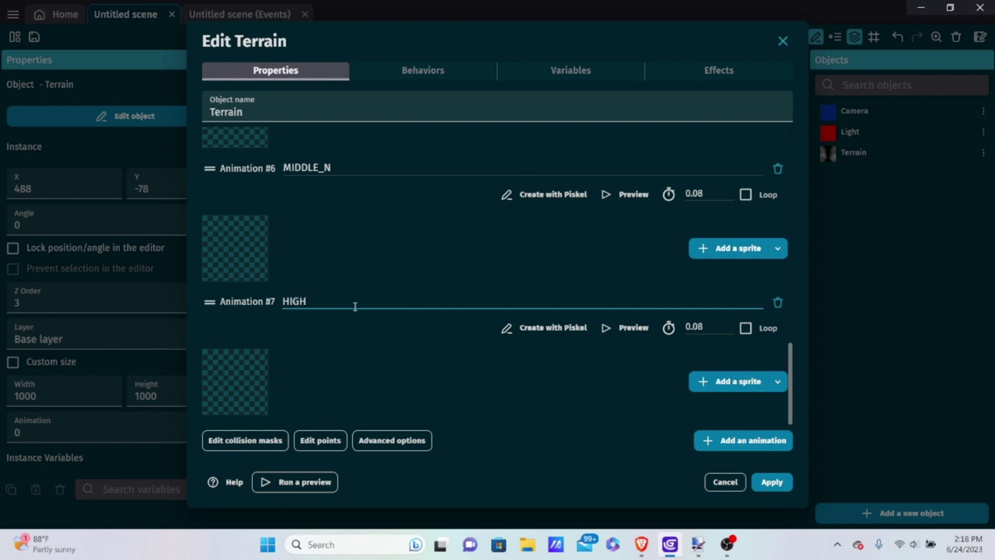
pyautogui.write('_N')
pyautogui.press('BackSpace')
pyautogui.write('N')
pyautogui.scroll(7, 480, 346)
pyautogui.scroll(3, 480, 346)
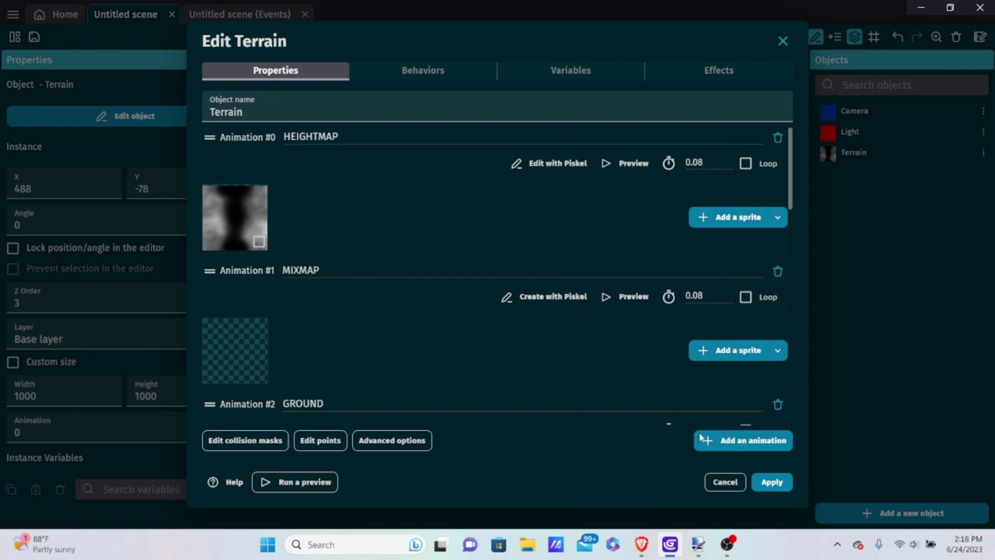
pyautogui.click(771, 482)
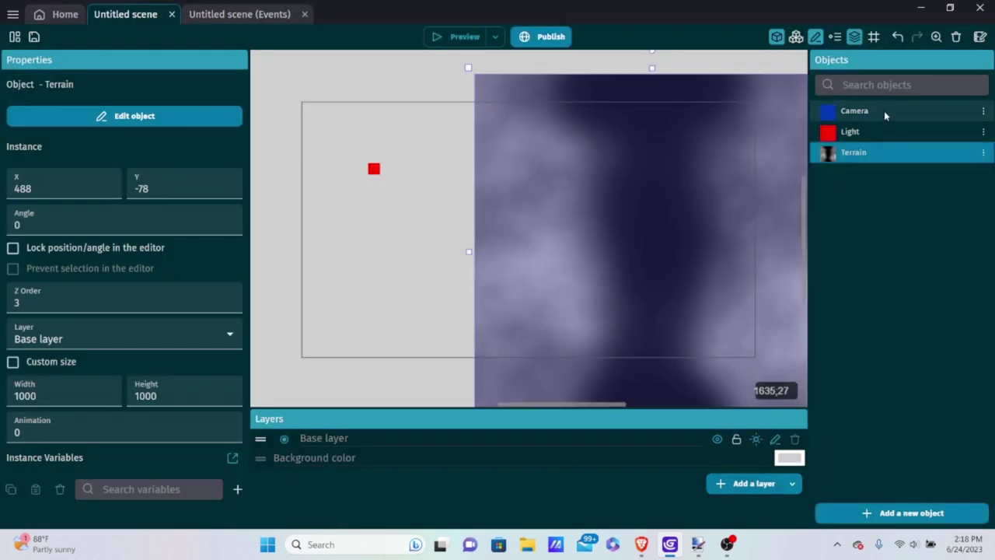
# Move the Terrain instance to about X 662, Y -112 and set the Camera instance's Z order to 200
pyautogui.moveTo(710, 171); pyautogui.dragTo(666, 200)
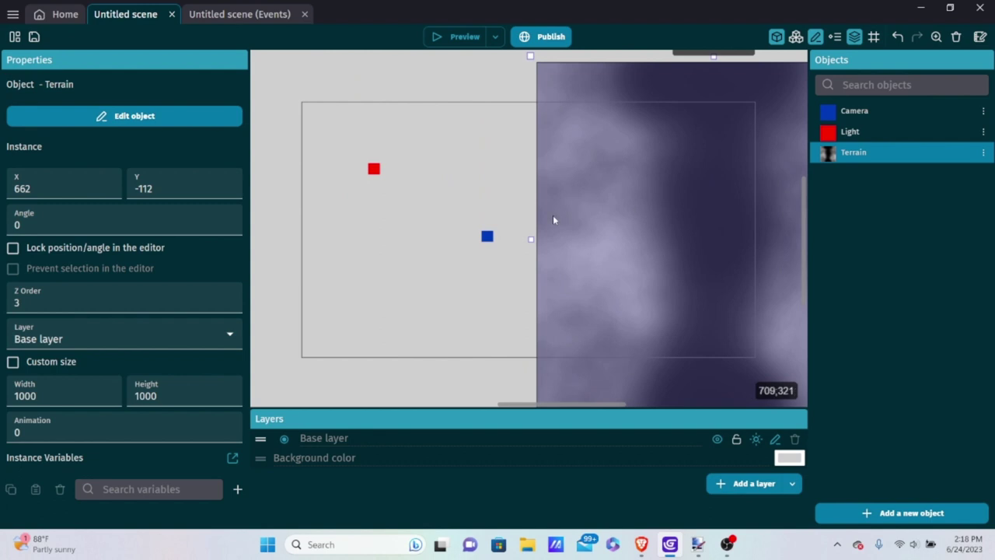
pyautogui.click(487, 237)
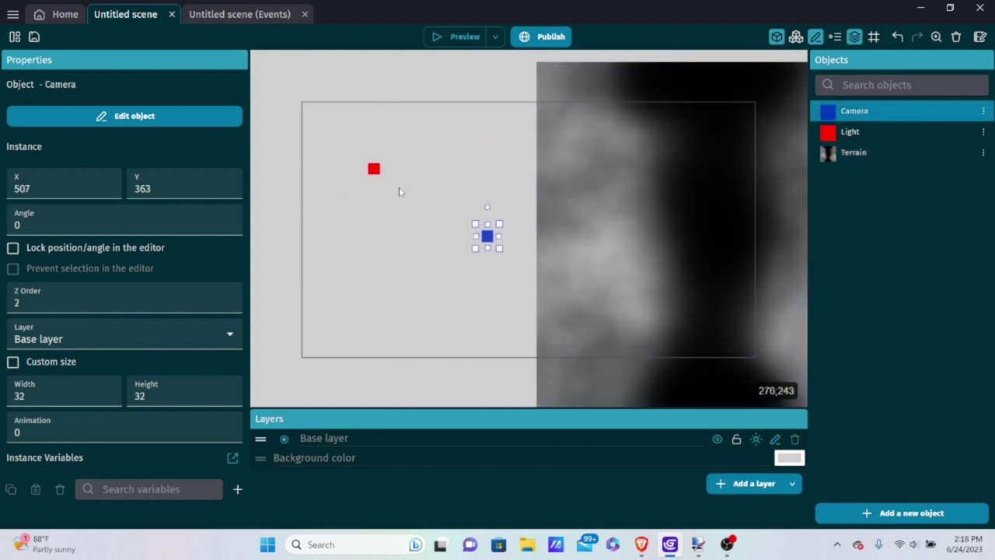
pyautogui.click(77, 296)
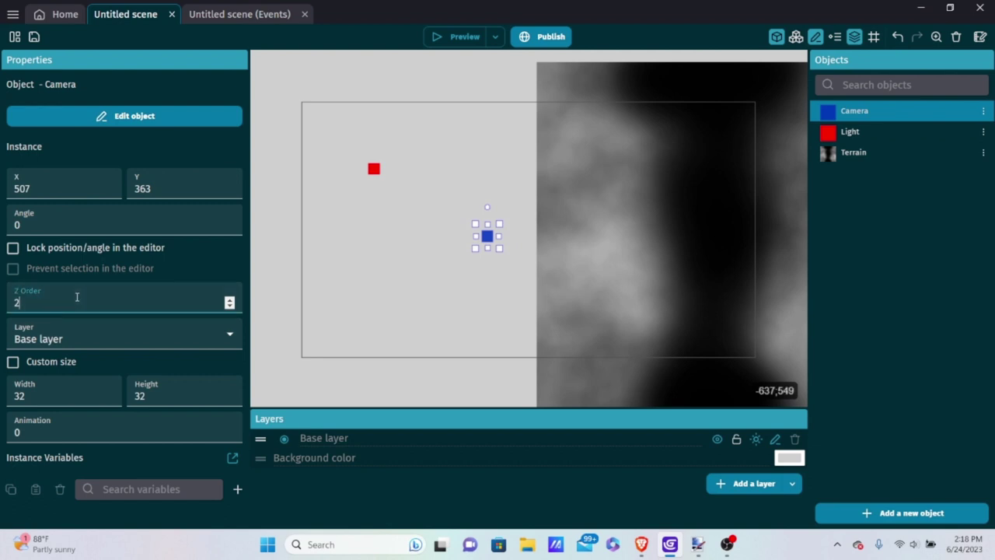
pyautogui.write('00')
# Move the Terrain instance beneath the Camera and enlarge it to about 3644 by 3644, with its upper-left corner near X -1082, Y -1323
pyautogui.click(605, 181)
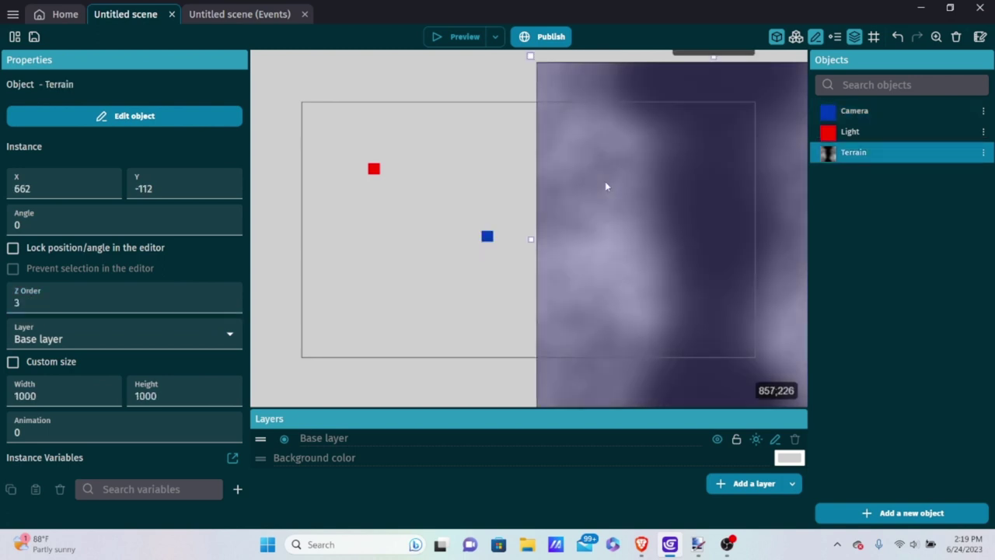
pyautogui.moveTo(605, 181); pyautogui.dragTo(422, 191)
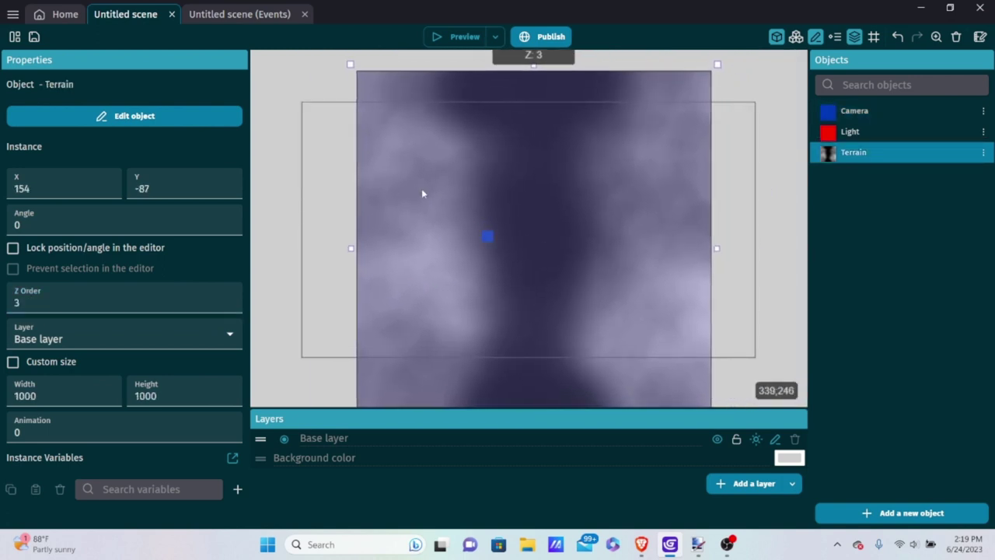
pyautogui.scroll(-2, 606, 165)
pyautogui.scroll(-3, 602, 173)
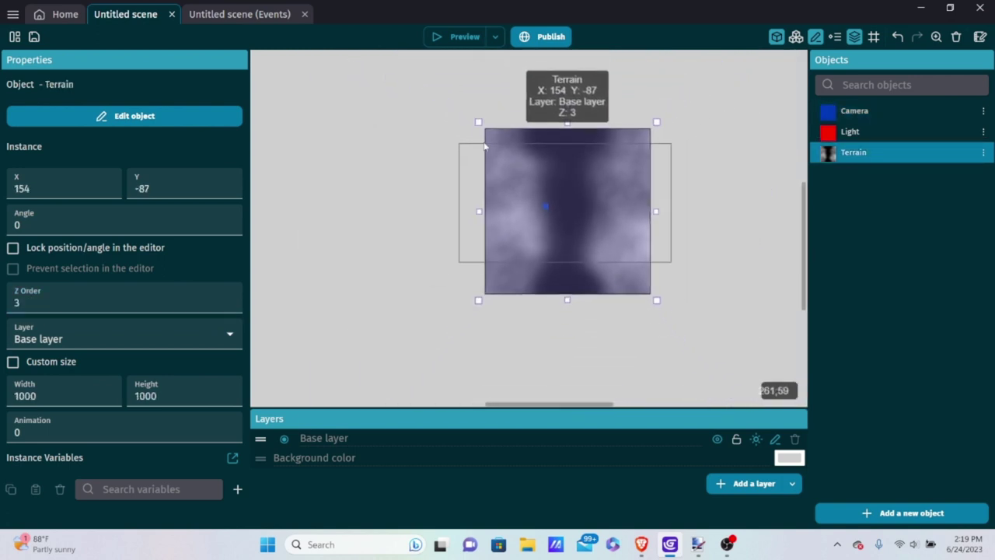
pyautogui.moveTo(478, 122); pyautogui.dragTo(265, 54)
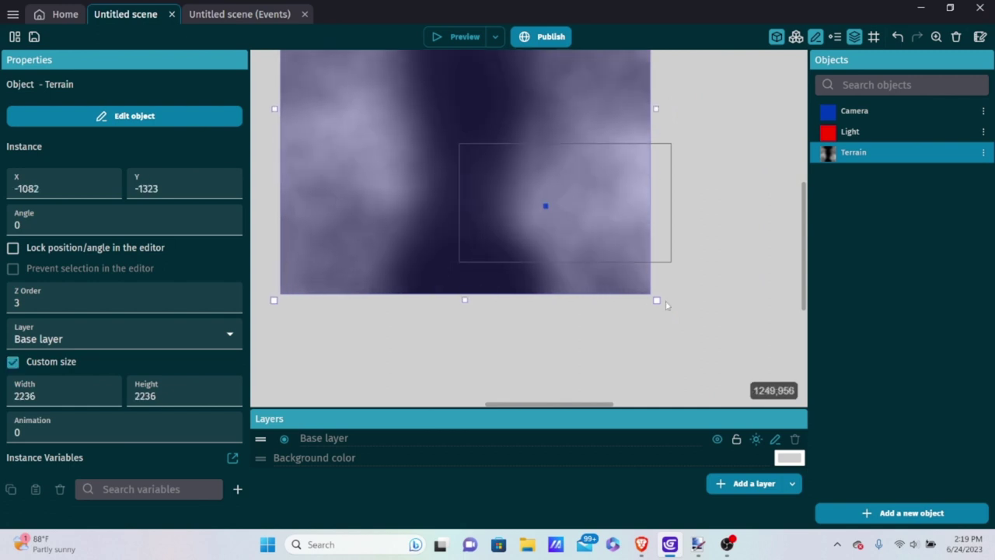
pyautogui.moveTo(655, 296); pyautogui.dragTo(681, 287)
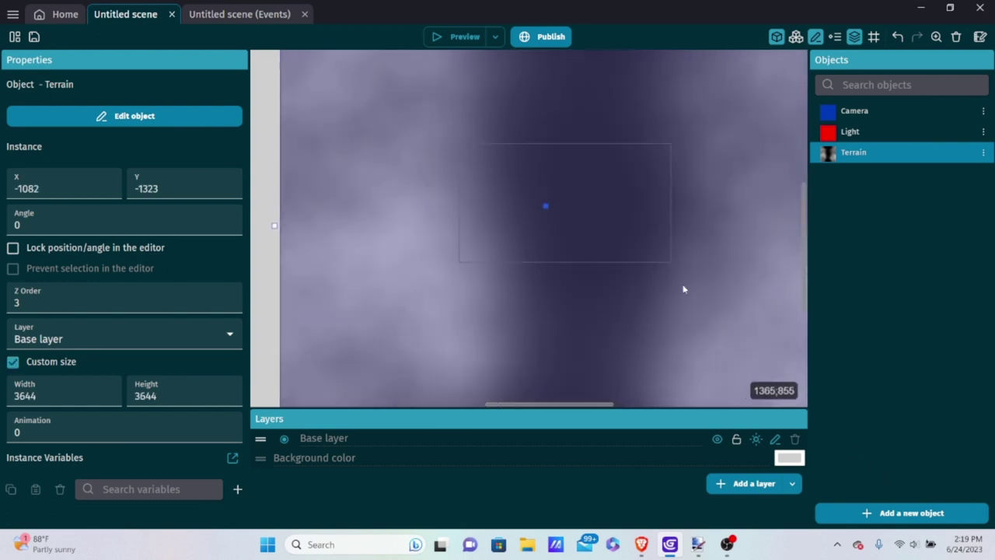
# Preview the scene with the enlarged Terrain and close the preview window
pyautogui.scroll(-3, 653, 283)
pyautogui.click(445, 38)
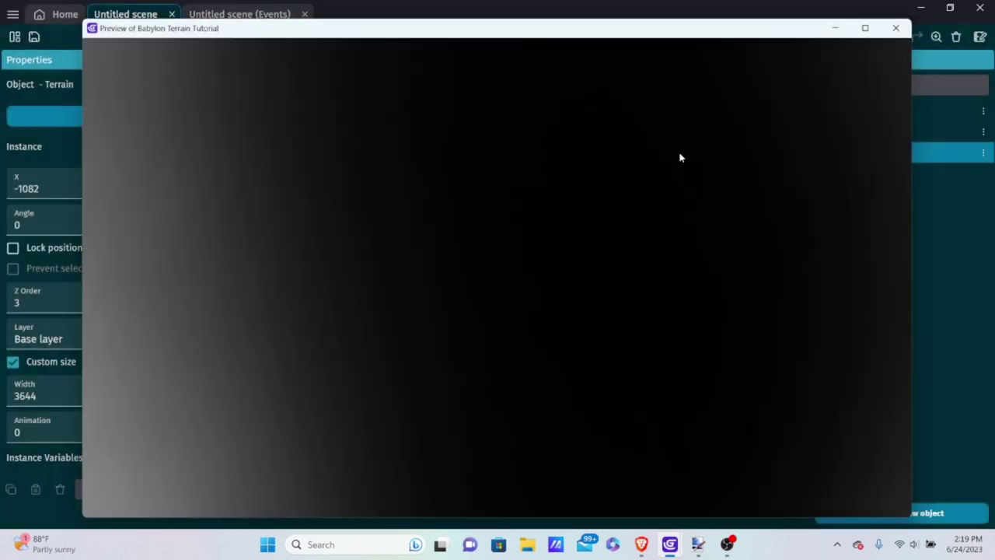
pyautogui.click(894, 29)
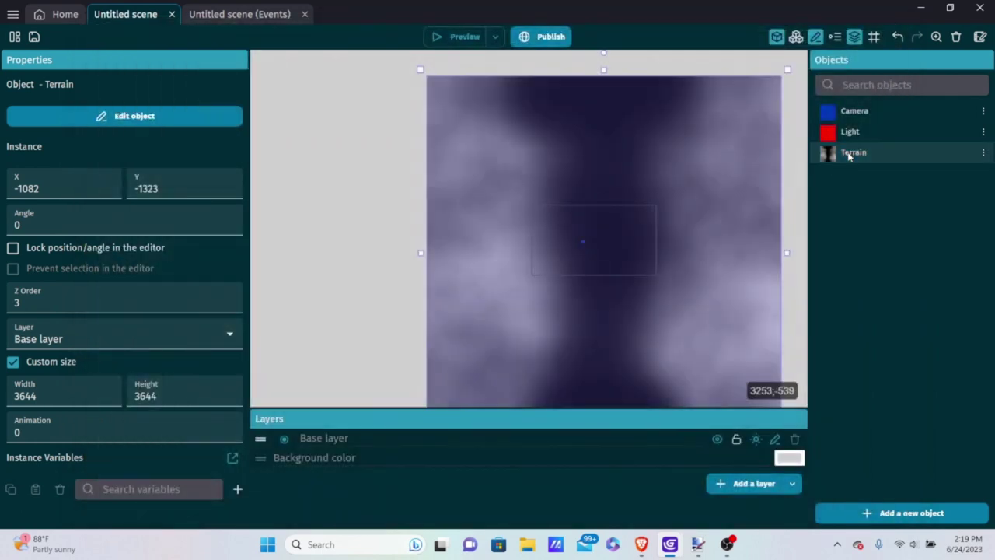
# Add the HeightMap Tutorial image from the Desktop as the sprite of Terrain's MIXMAP animation, copying the file into the project folder
pyautogui.doubleClick(831, 154)
pyautogui.scroll(-5, 446, 260)
pyautogui.scroll(5, 413, 240)
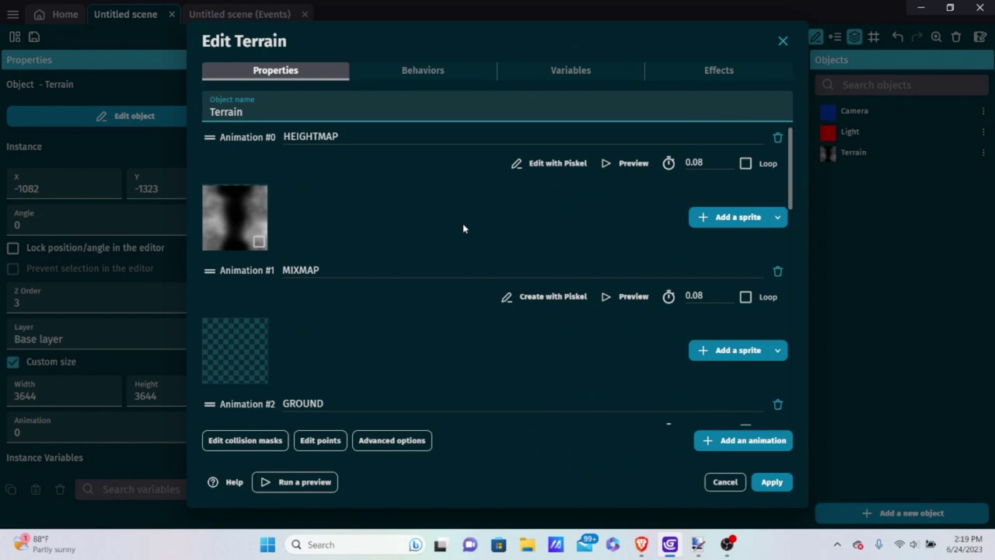
pyautogui.scroll(-3, 466, 225)
pyautogui.scroll(3, 531, 228)
pyautogui.scroll(-2, 648, 309)
pyautogui.scroll(2, 647, 309)
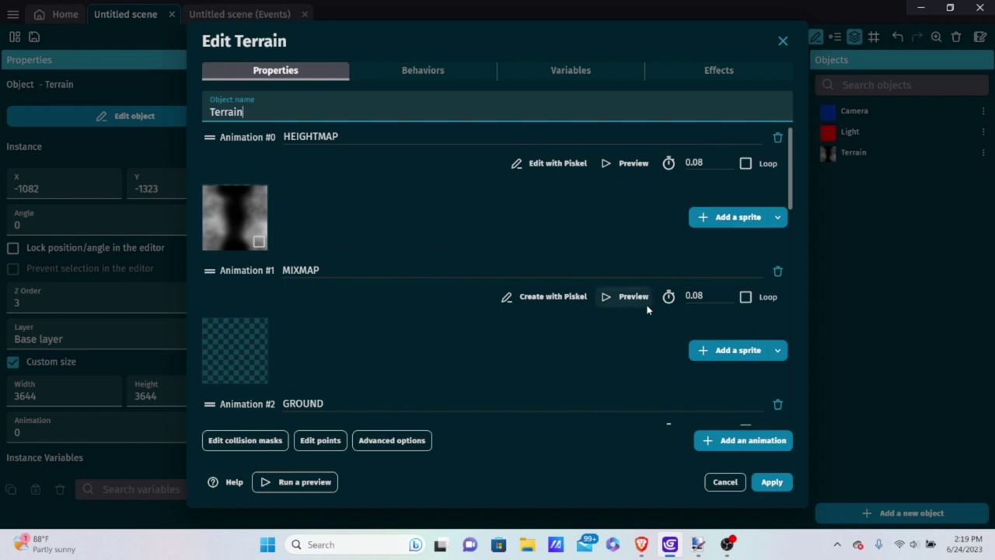
pyautogui.click(726, 351)
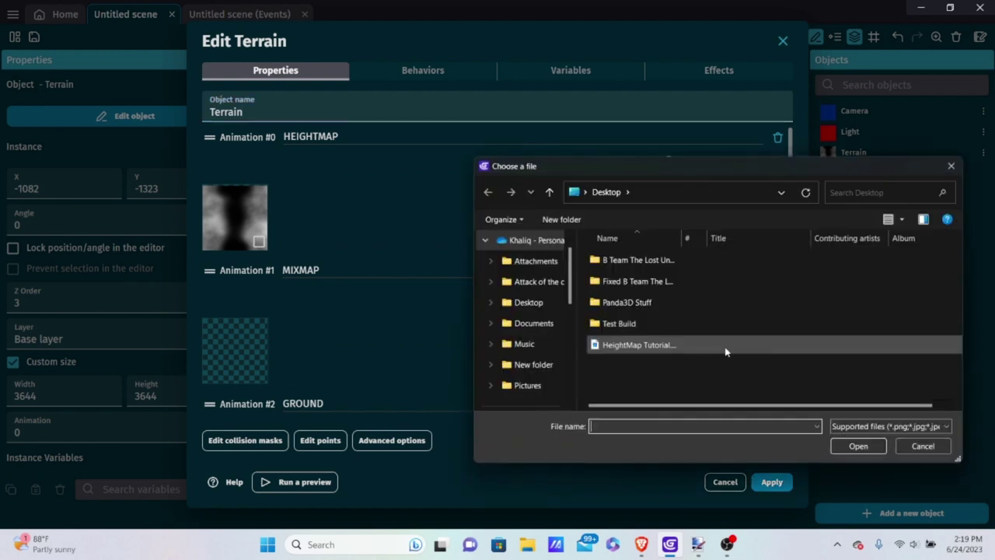
pyautogui.doubleClick(650, 346)
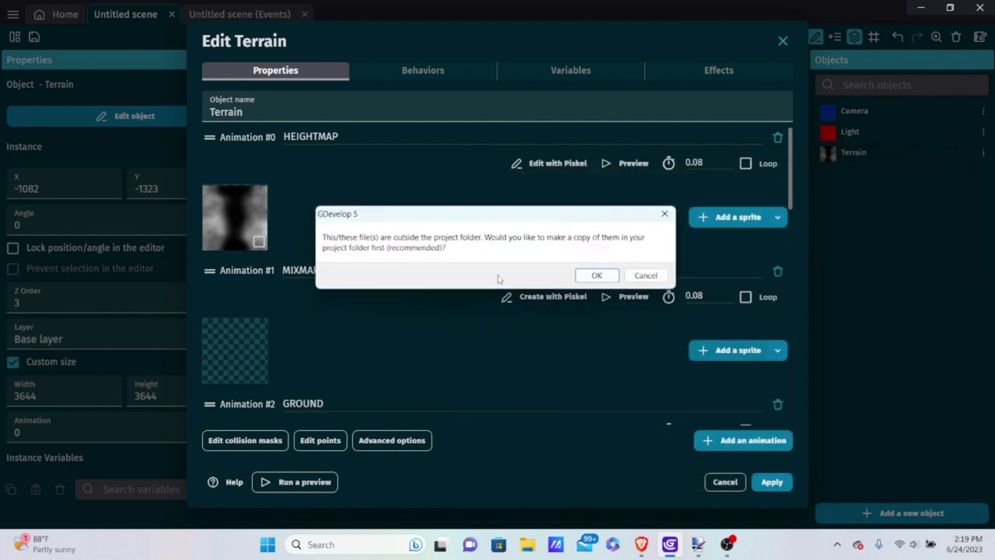
pyautogui.click(603, 275)
# Switch to the Brave browser and open opengameart.org in a new tab
pyautogui.scroll(-5, 377, 305)
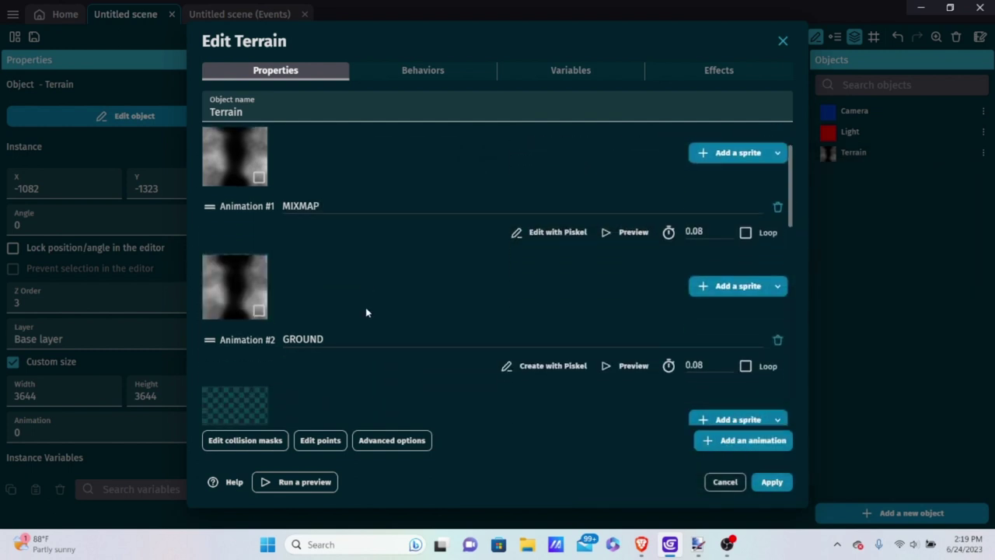
pyautogui.scroll(-2, 302, 222)
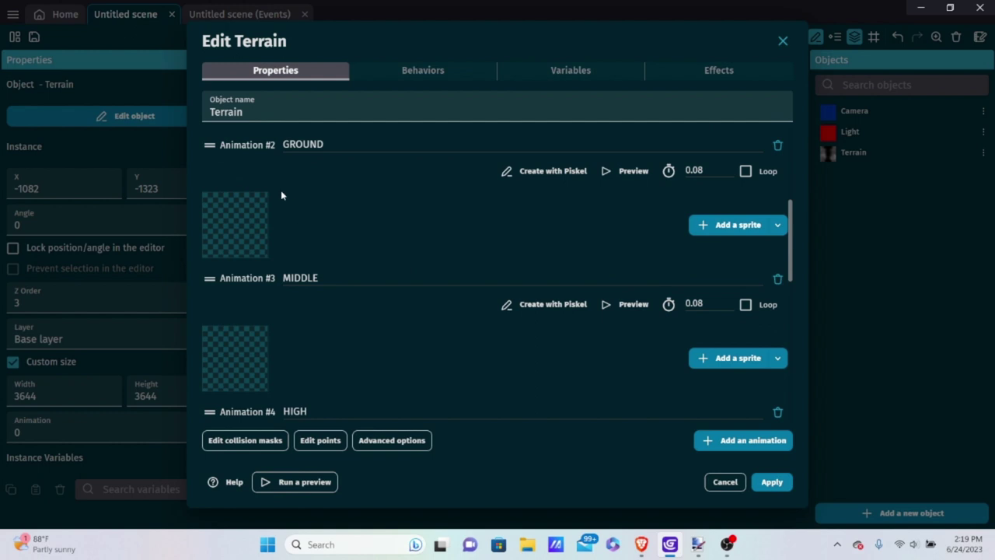
pyautogui.scroll(-5, 334, 268)
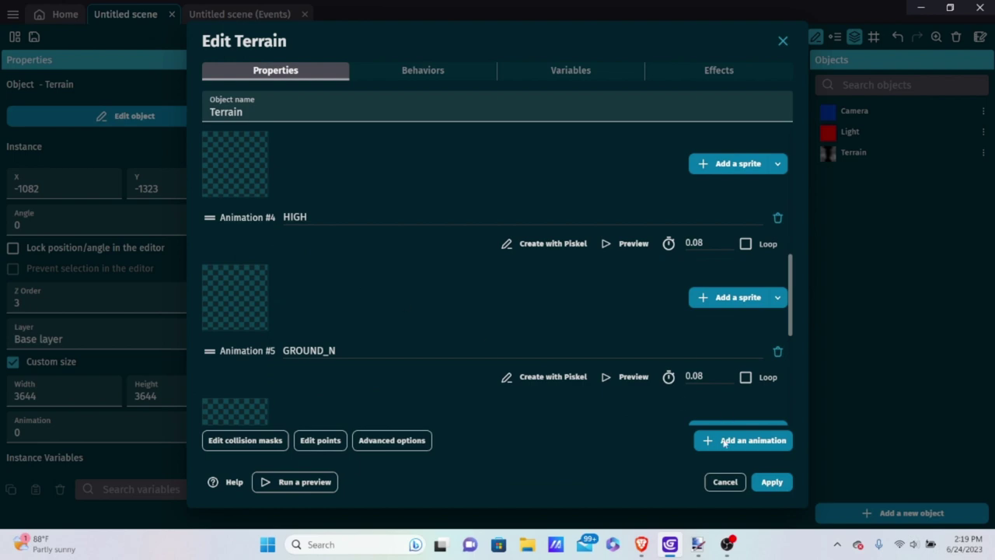
pyautogui.click(641, 549)
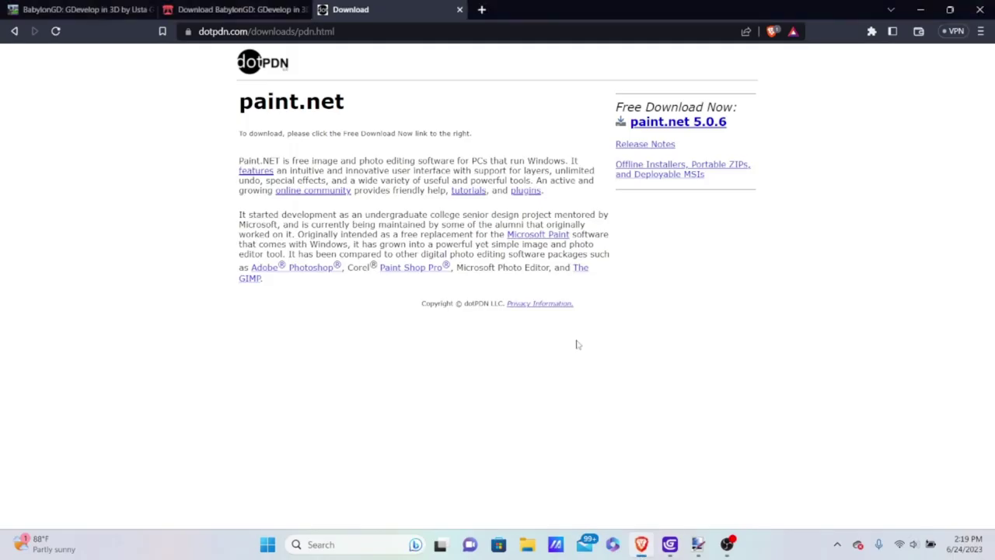
pyautogui.click(482, 9)
pyautogui.write('opengameart.org')
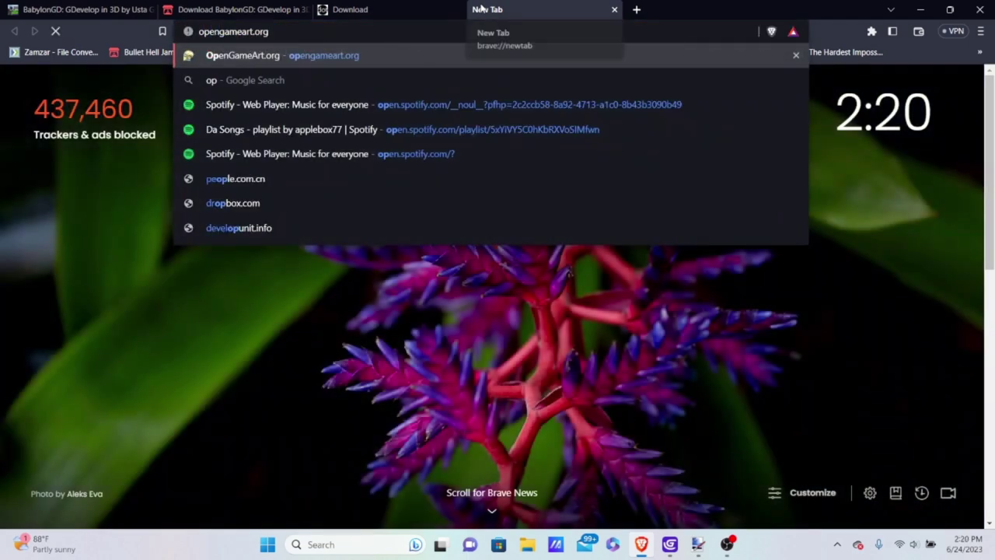
pyautogui.press('Return')
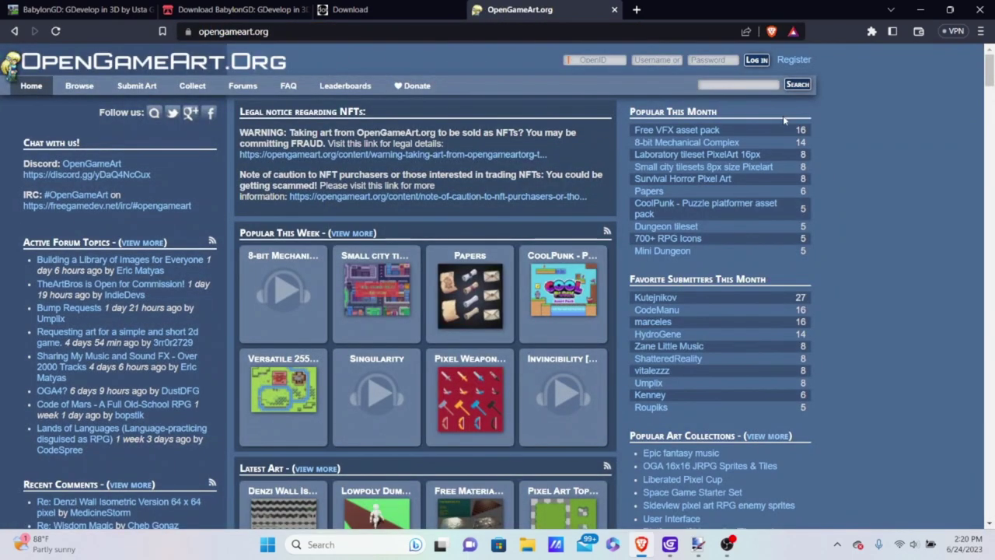
# Search OpenGameArt for "dirt" and open the "Simple Seamless tiles of dirt and sand" page to look over its textures
pyautogui.click(738, 85)
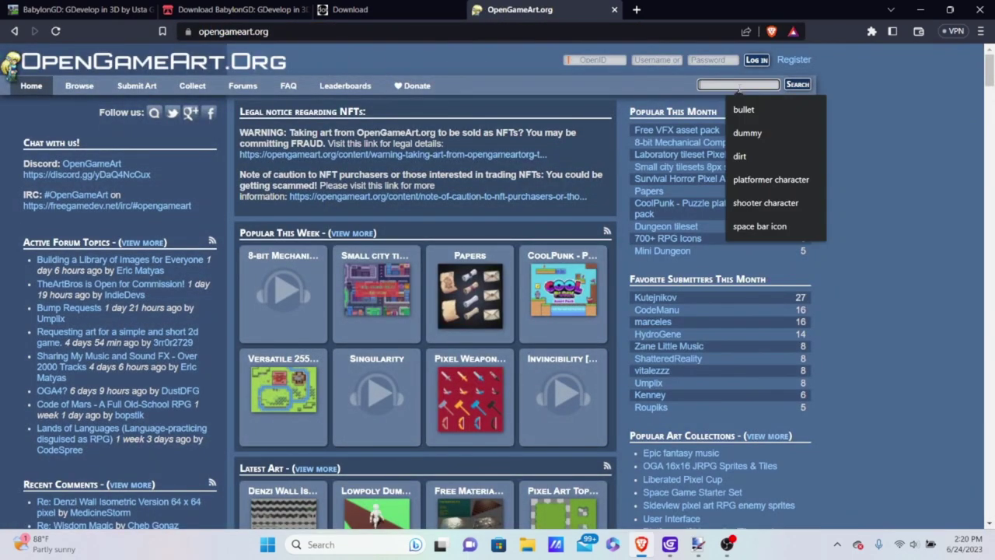
pyautogui.write('dirt')
pyautogui.press('Return')
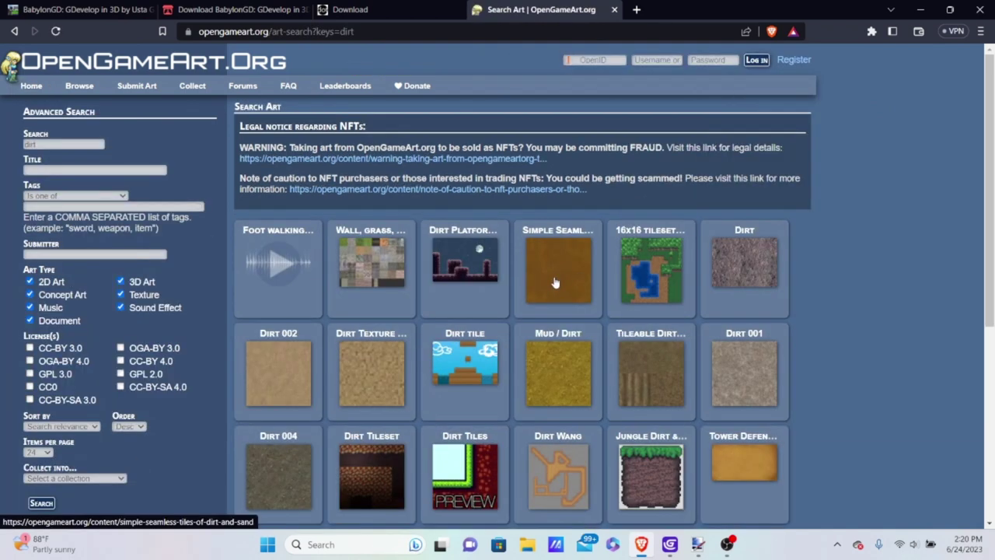
pyautogui.click(499, 262)
pyautogui.scroll(-3, 432, 487)
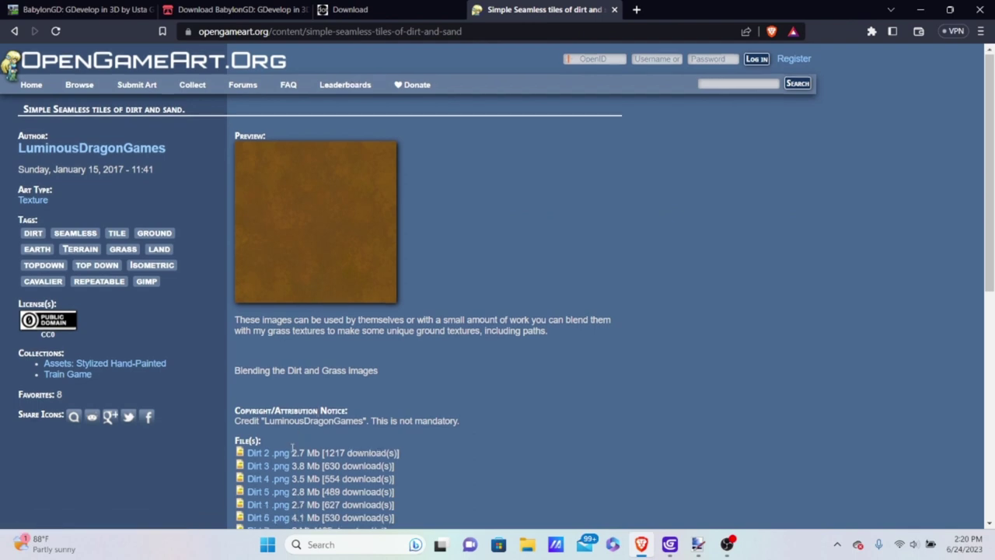
pyautogui.scroll(-3, 433, 486)
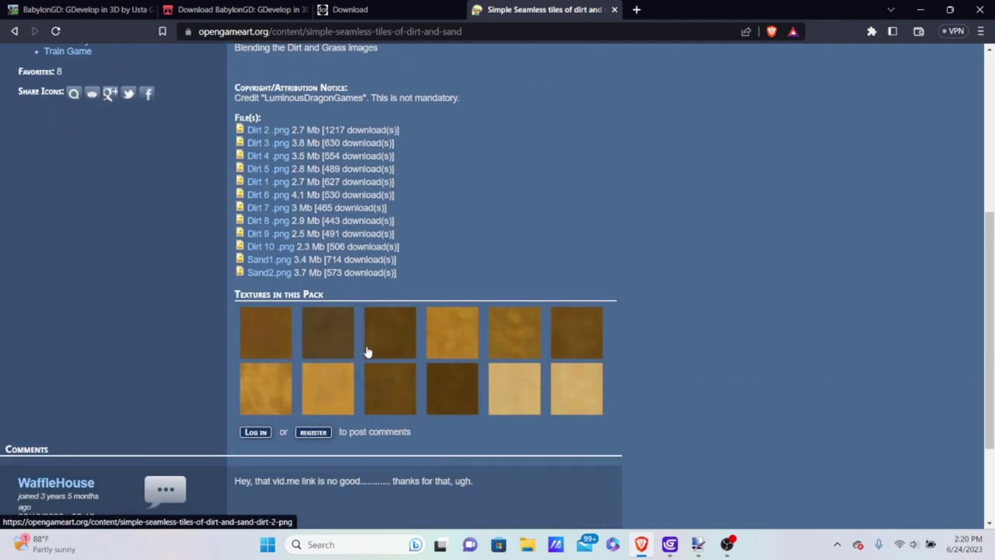
# Download the file "Dirt 2 .png" from the dirt and sand pack to the Desktop
pyautogui.scroll(2, 365, 342)
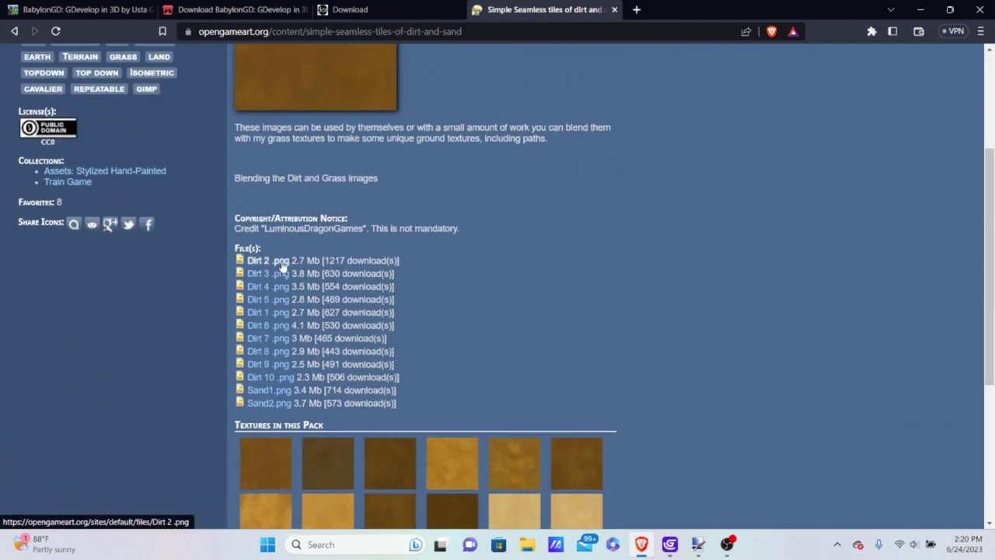
pyautogui.scroll(3, 325, 224)
pyautogui.rightClick(338, 275)
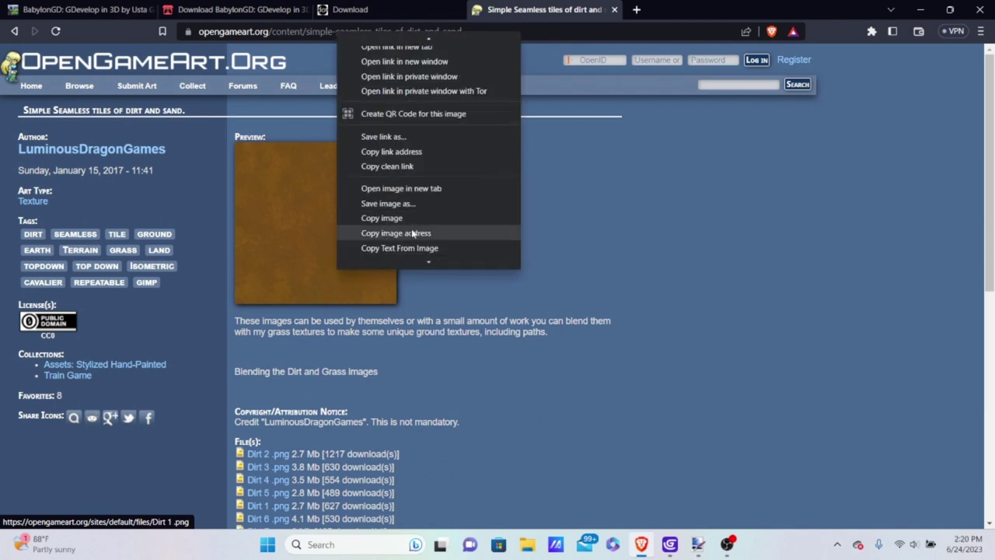
pyautogui.click(423, 167)
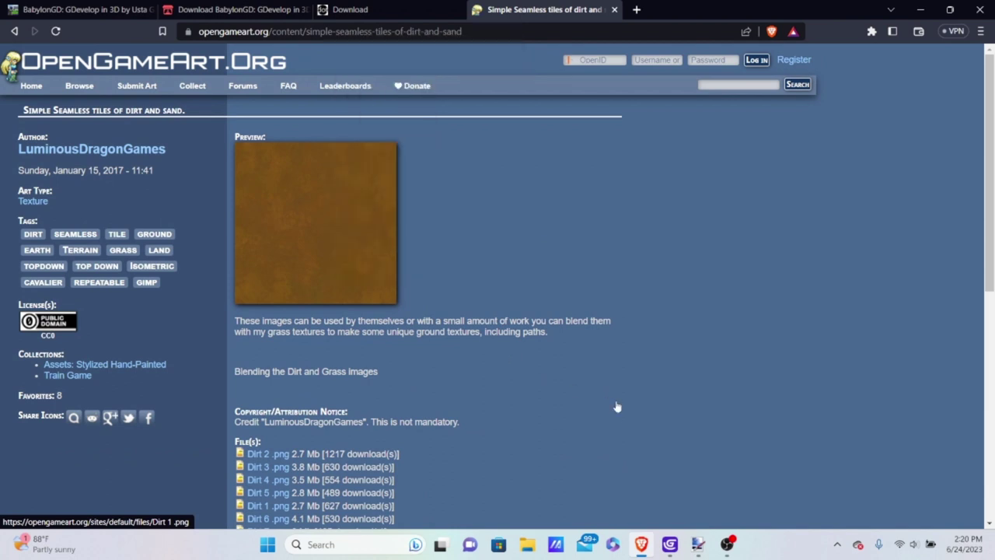
pyautogui.click(265, 461)
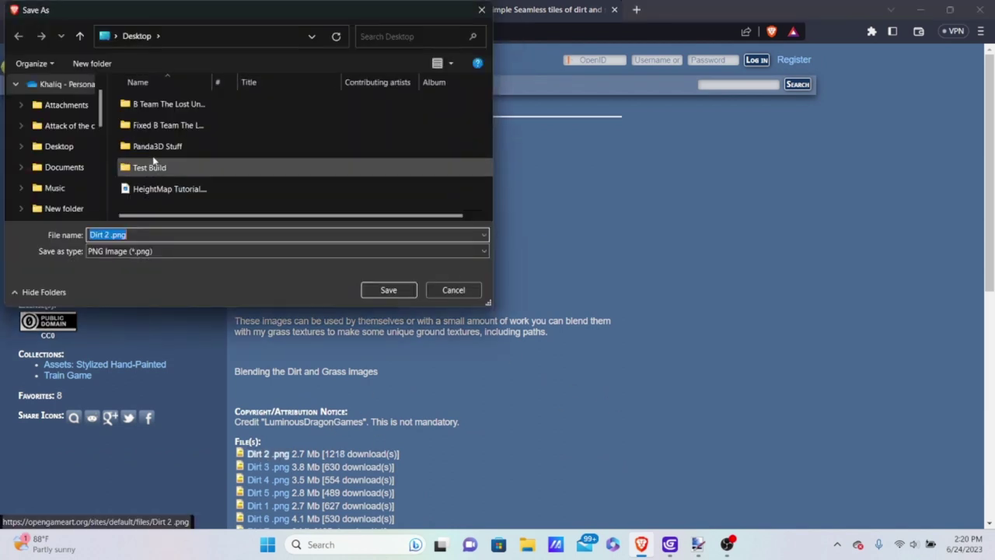
pyautogui.click(374, 294)
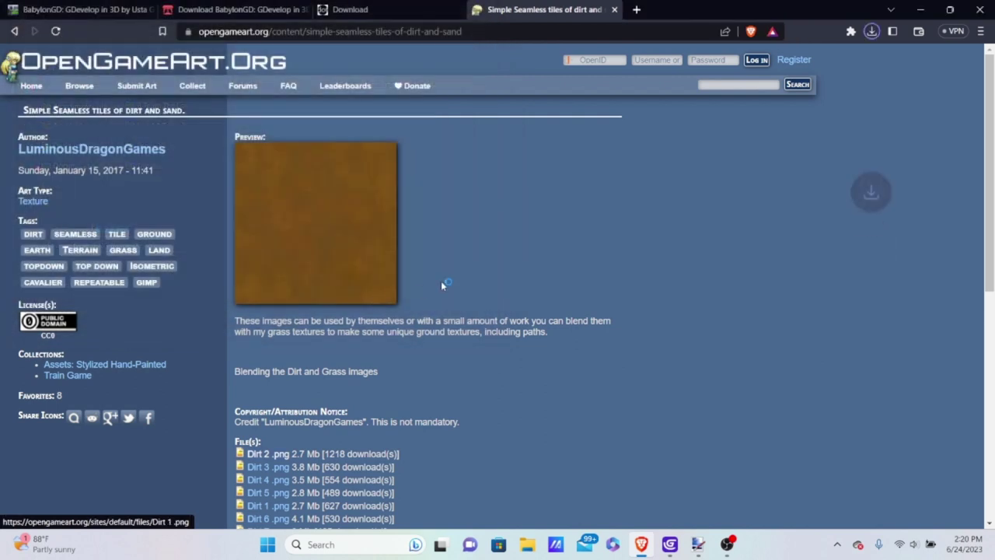
# Search OpenGameArt for "snow texture" and download snow.png from the Snow Texture page to the Desktop
pyautogui.click(735, 86)
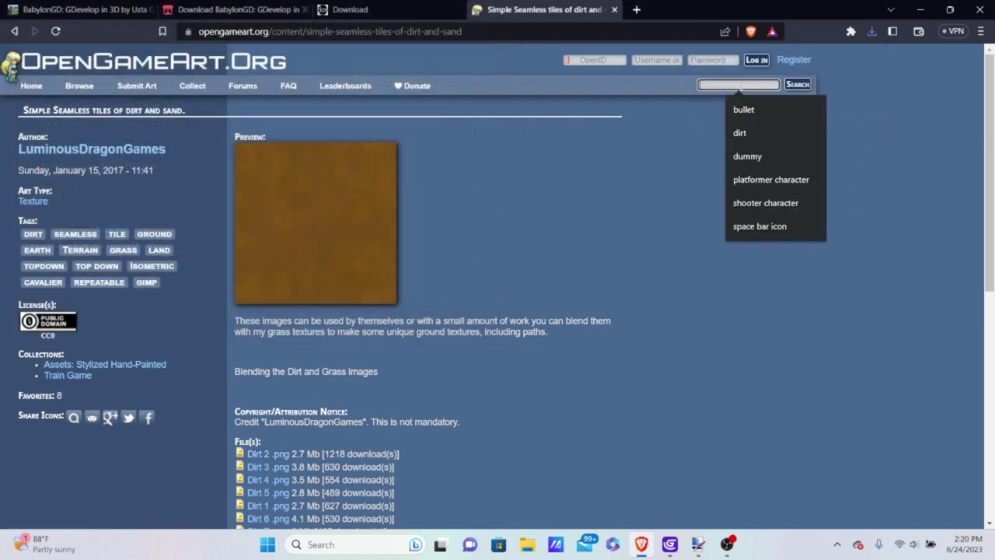
pyautogui.write('ow texture')
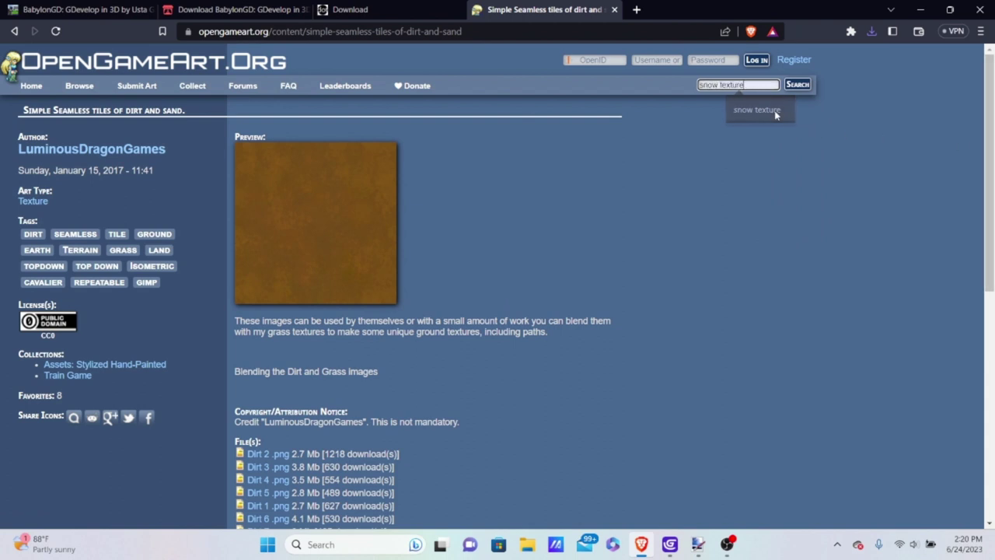
pyautogui.click(775, 114)
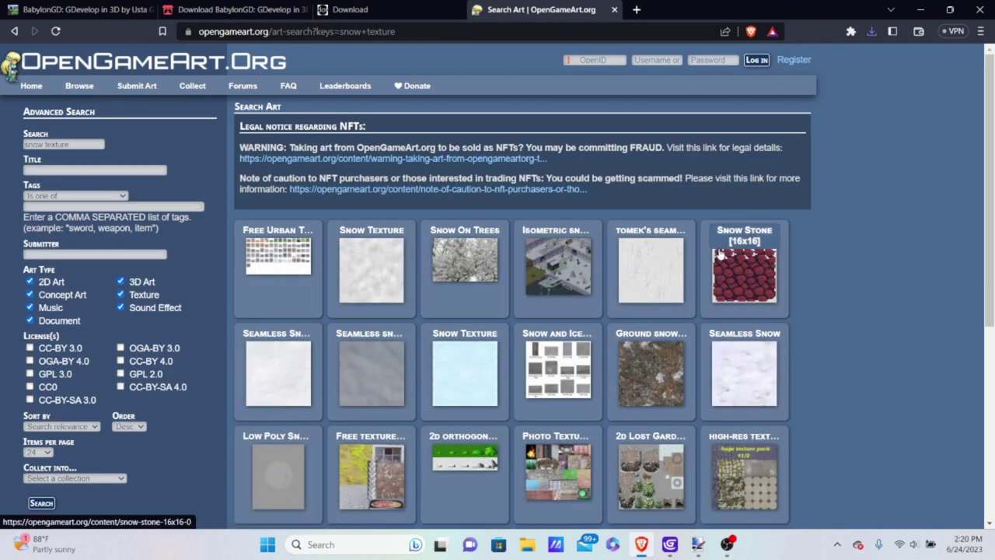
pyautogui.click(369, 282)
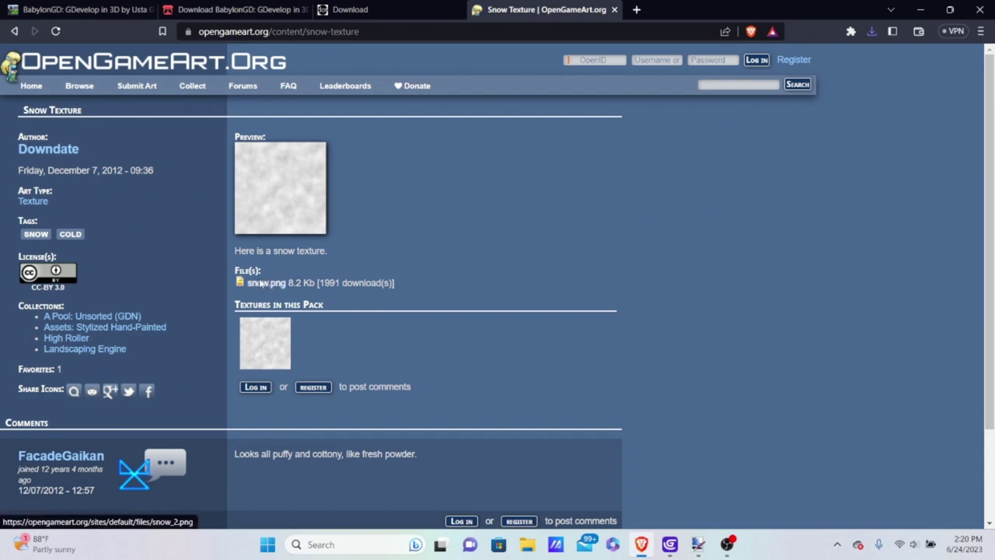
pyautogui.click(259, 282)
pyautogui.click(393, 289)
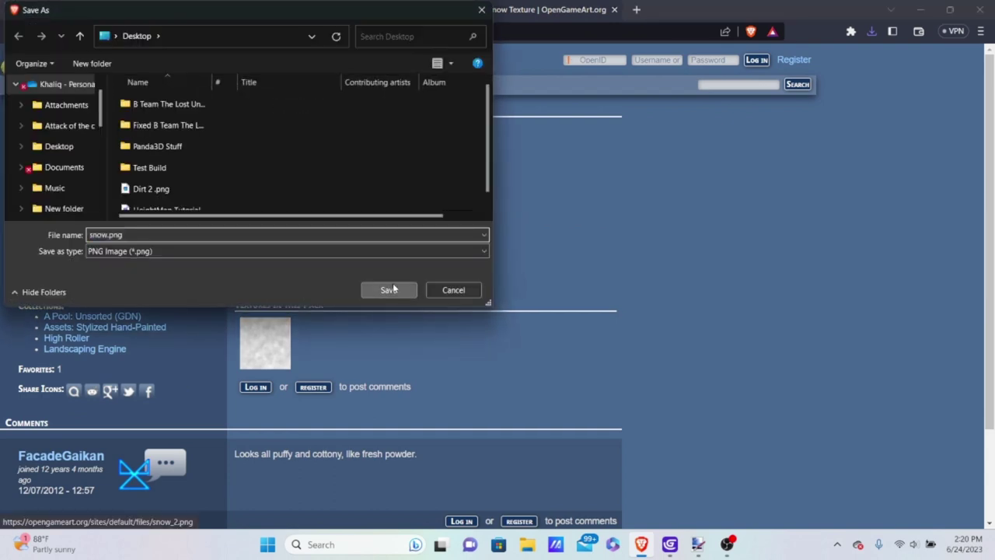
# Search OpenGameArt for "stone" and download stone-1024.jpg from the Stone Texture page to the Desktop
pyautogui.click(738, 84)
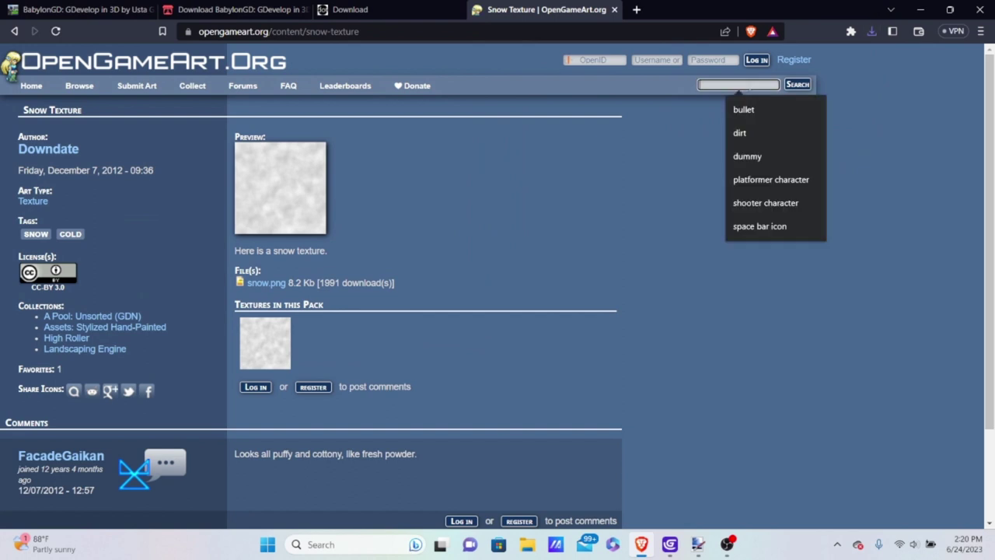
pyautogui.write('stone')
pyautogui.press('Return')
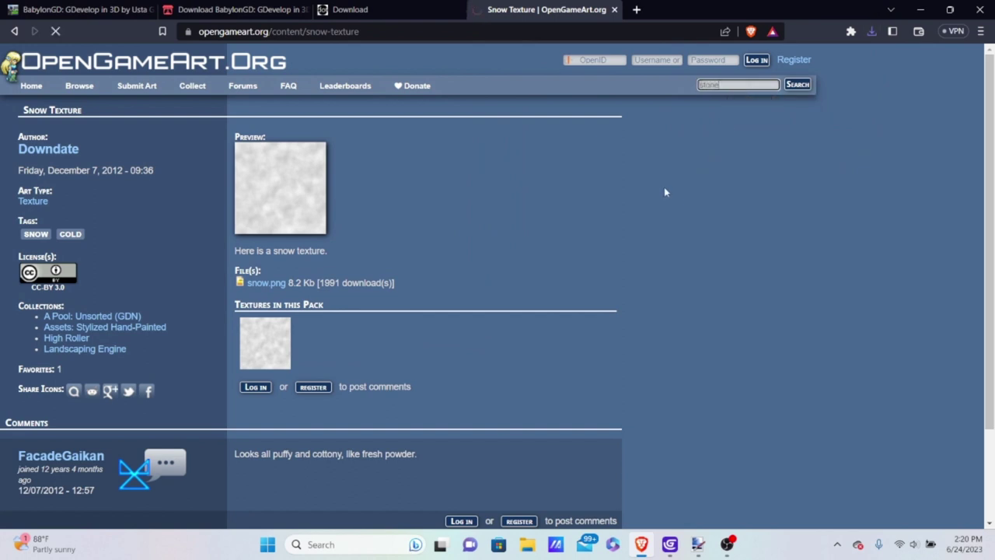
pyautogui.scroll(-5, 644, 300)
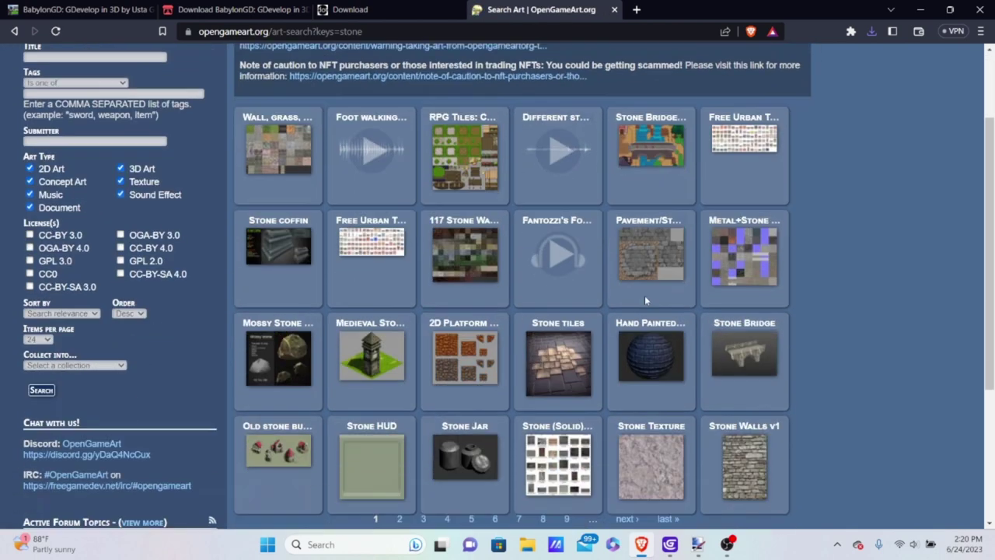
pyautogui.click(645, 296)
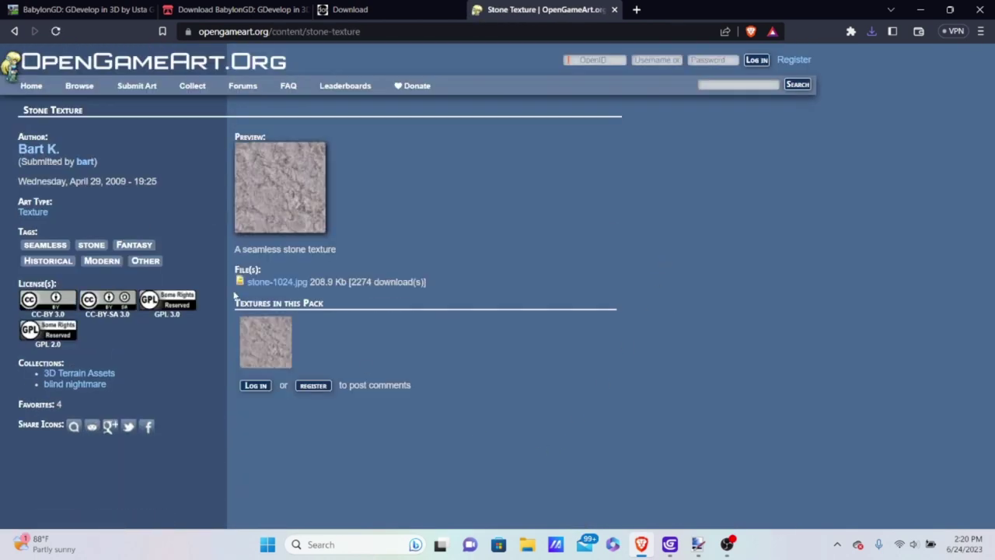
pyautogui.click(277, 283)
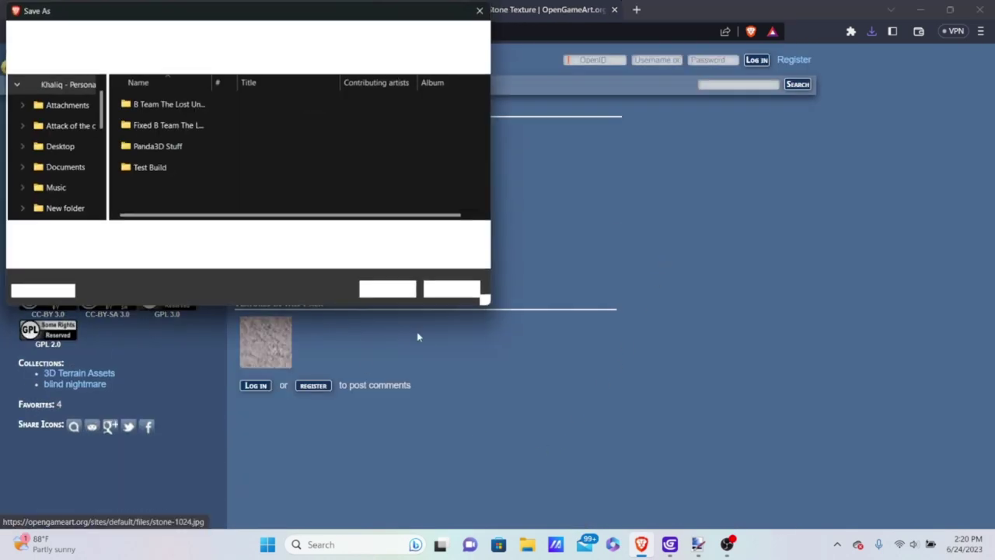
pyautogui.click(393, 291)
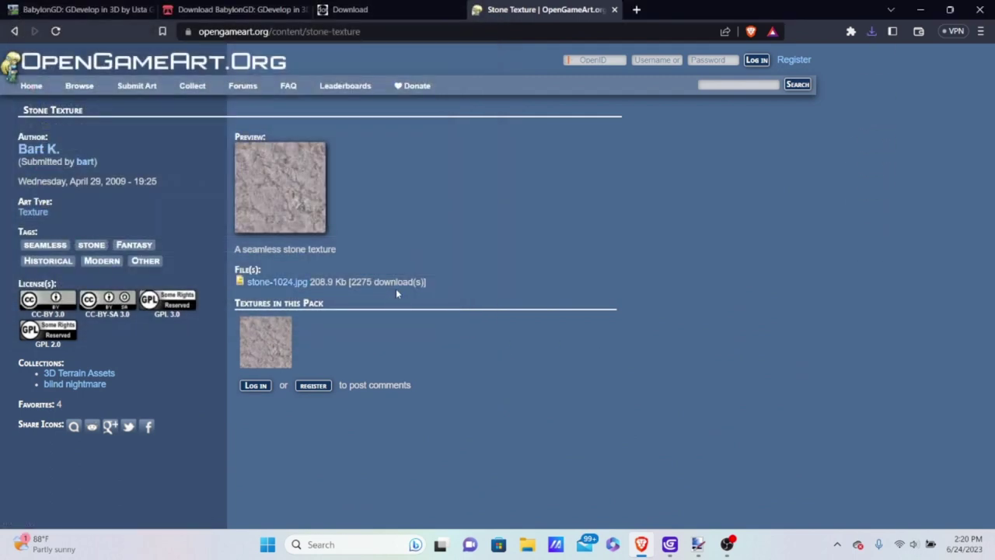
# Switch to GDevelop and add stone-1024.jpg as the sprite of the Terrain's GROUND animation, copying it into the project folder
pyautogui.click(669, 544)
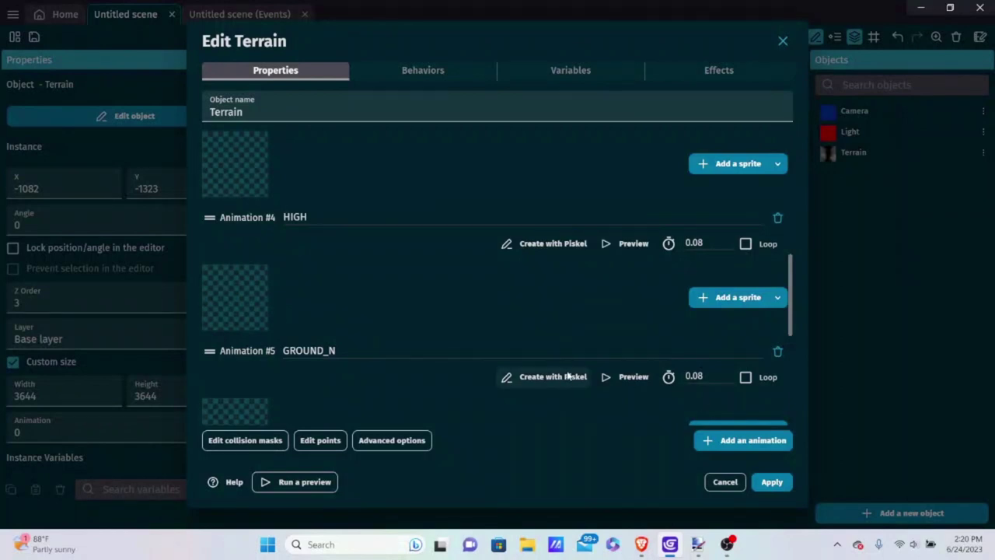
pyautogui.scroll(3, 376, 332)
pyautogui.scroll(2, 376, 332)
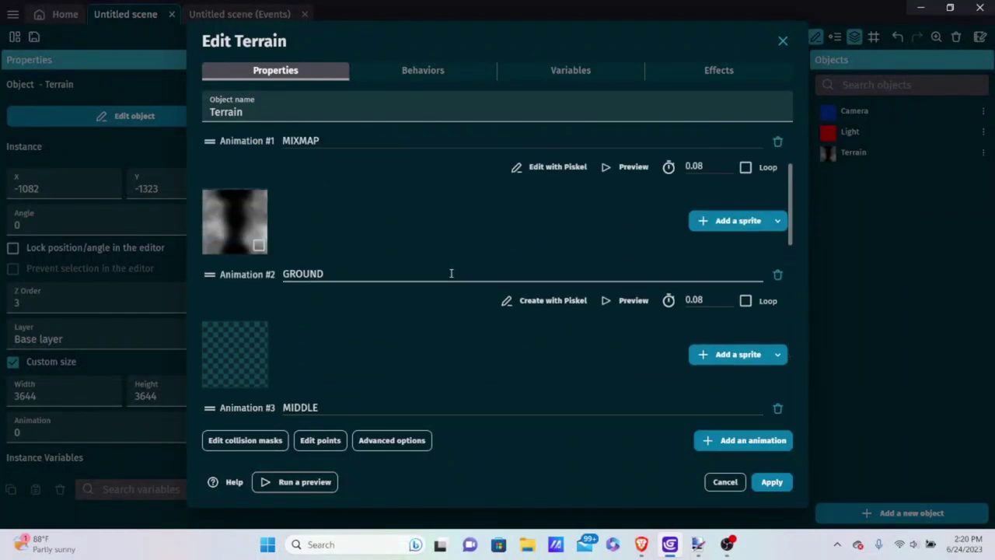
pyautogui.click(709, 354)
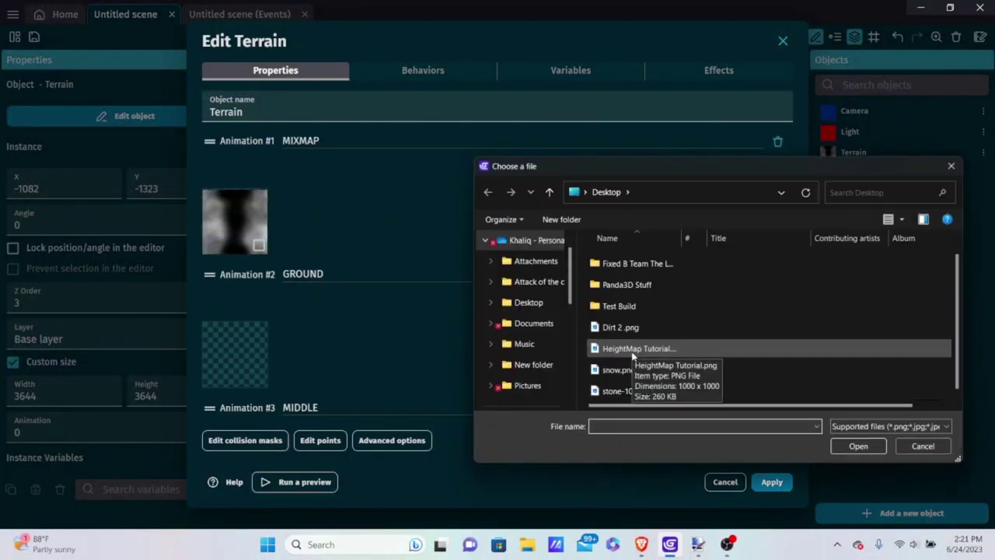
pyautogui.doubleClick(634, 390)
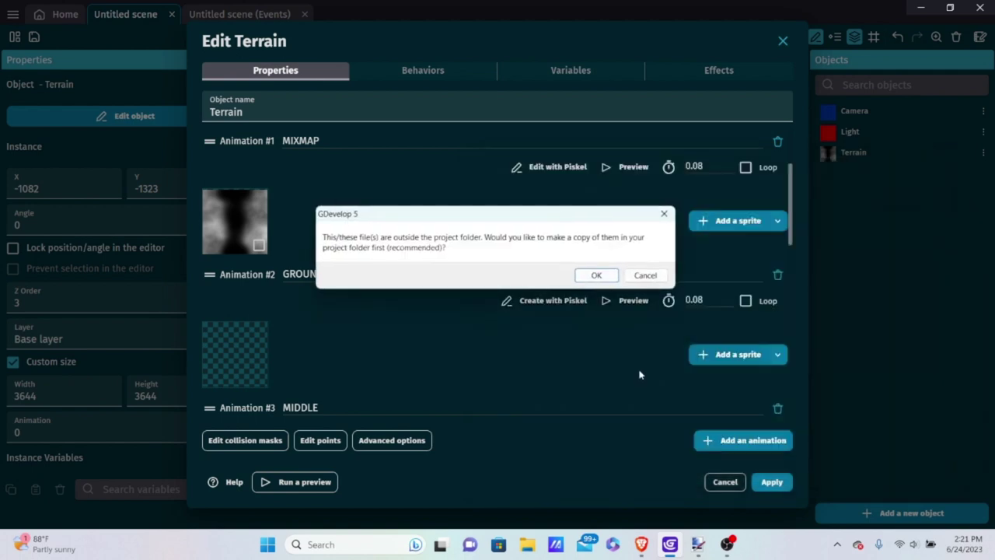
pyautogui.click(596, 275)
# Add "Dirt 2 .png" as the sprite of the MIDDLE animation, copying the file into the project folder
pyautogui.scroll(-3, 514, 366)
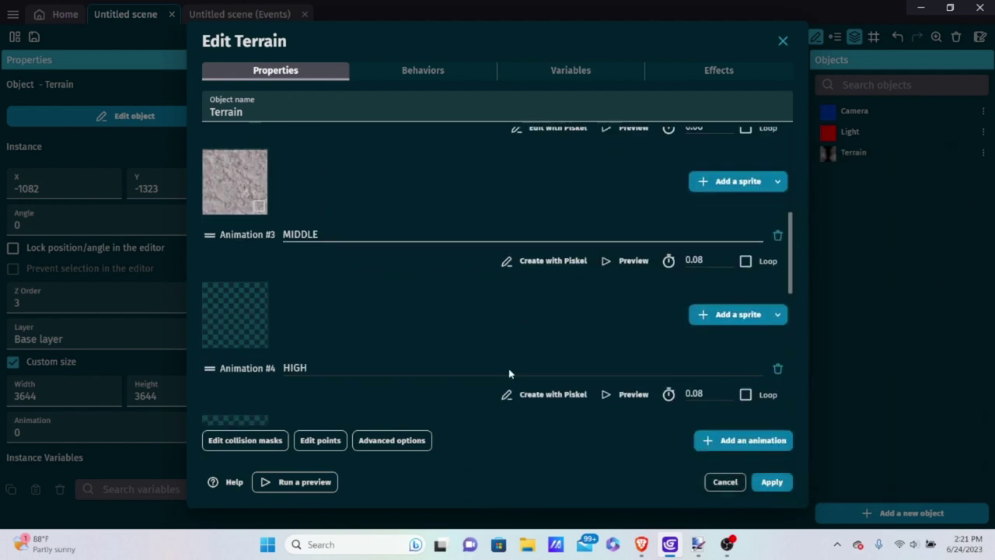
pyautogui.scroll(-1, 509, 374)
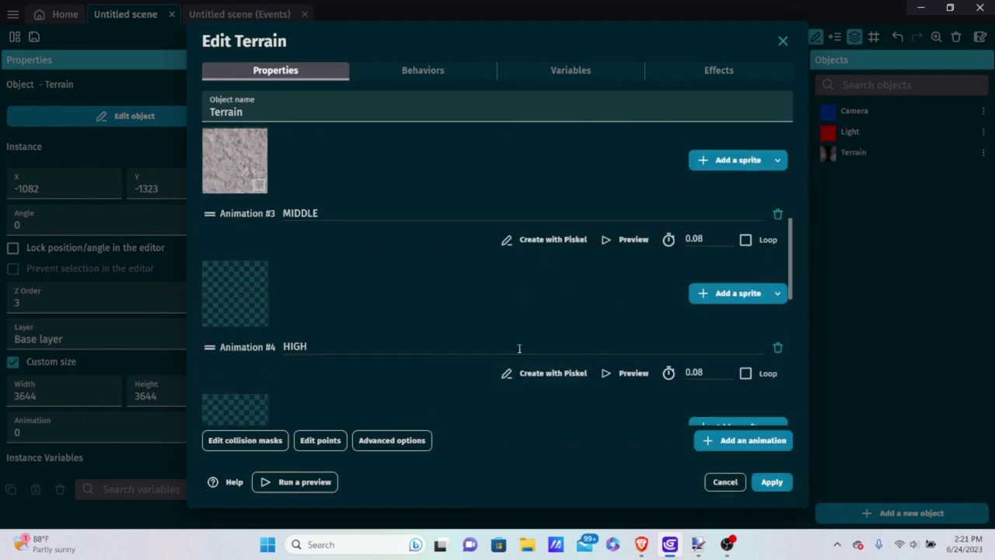
pyautogui.click(708, 293)
pyautogui.scroll(-1, 709, 297)
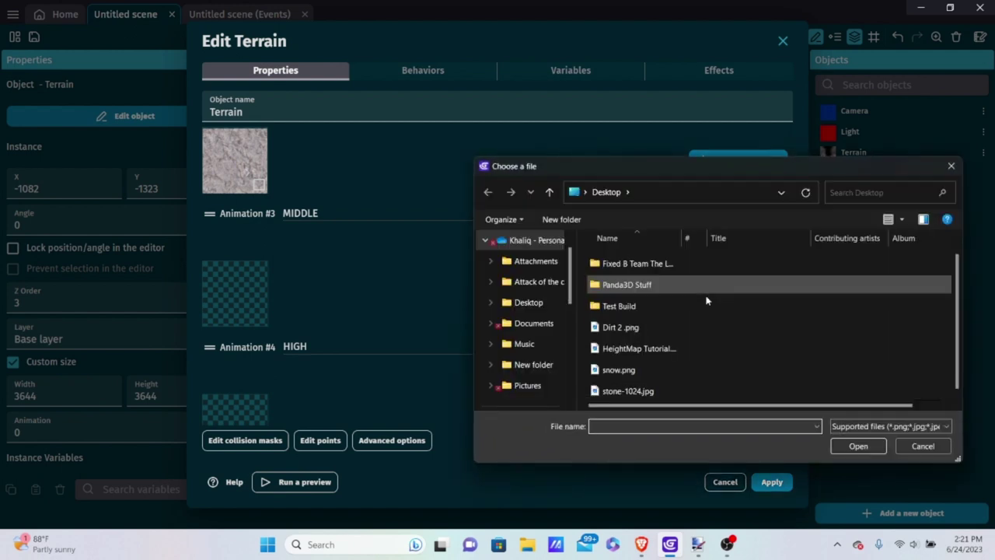
pyautogui.doubleClick(662, 334)
pyautogui.click(596, 275)
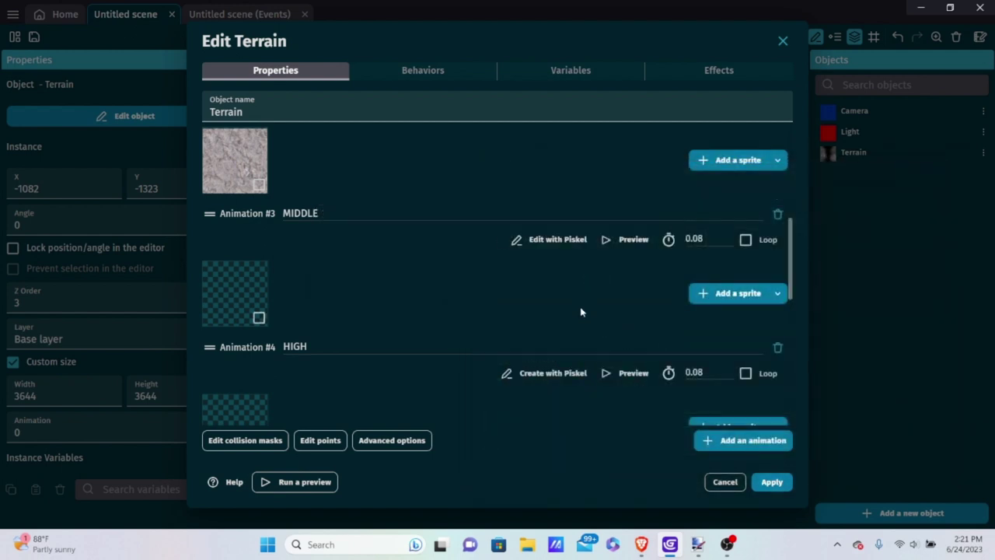
# Add snow.png as the sprite of the HIGH animation, copying the file into the project folder
pyautogui.scroll(-4, 582, 311)
pyautogui.scroll(2, 671, 288)
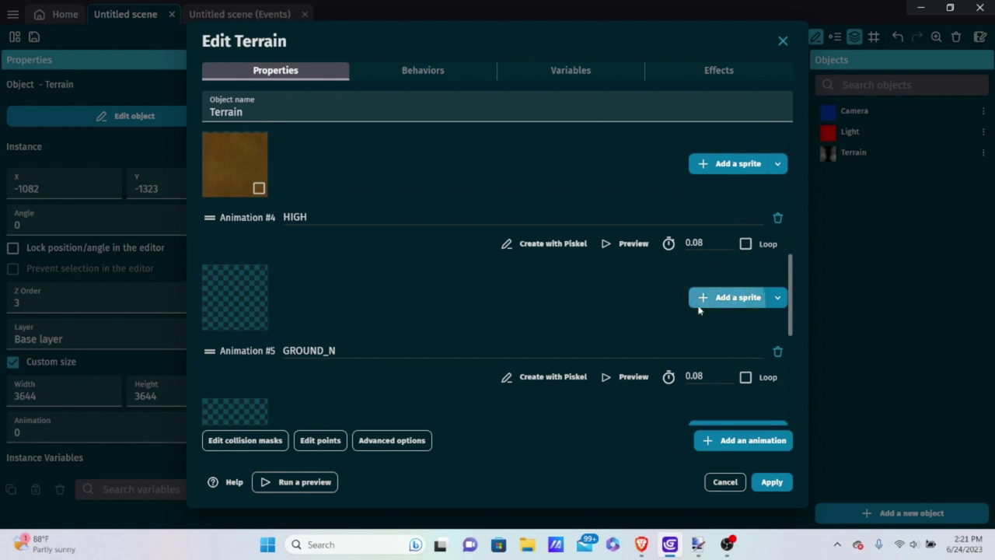
pyautogui.click(698, 305)
pyautogui.scroll(-1, 738, 295)
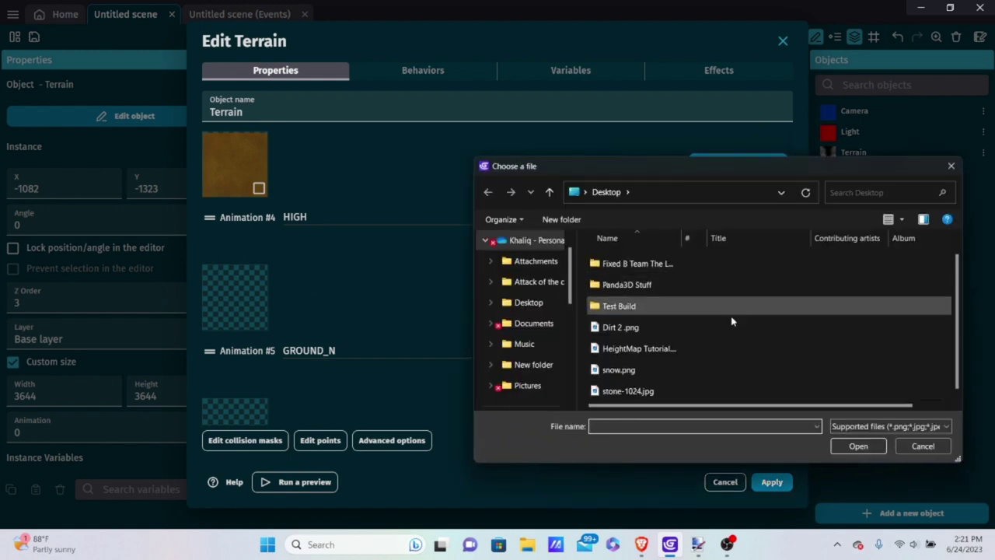
pyautogui.doubleClick(641, 372)
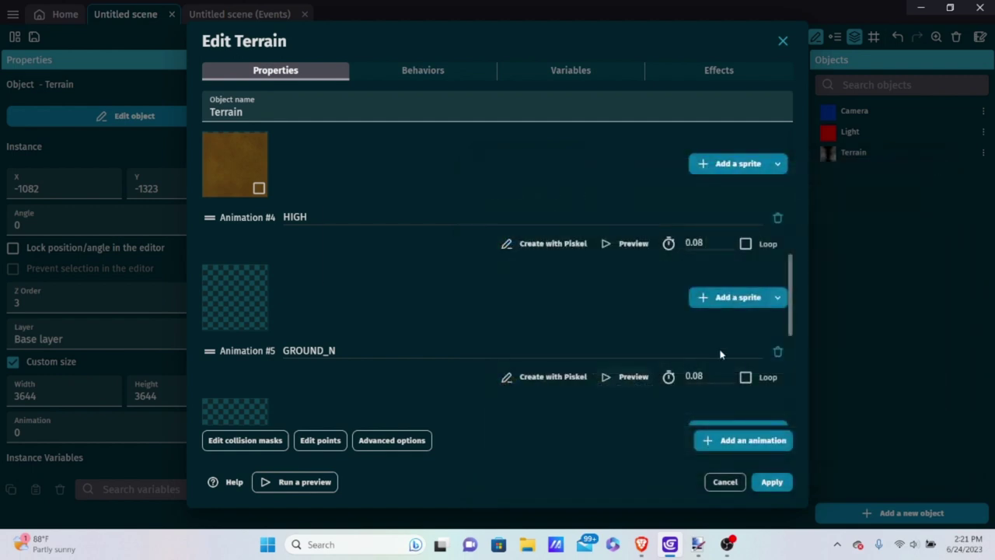
pyautogui.click(597, 275)
# Look over the Terrain's filled texture animations and the GROUND_N, MIDDLE_N and HIGH_N animations that still need sprites
pyautogui.scroll(-3, 587, 308)
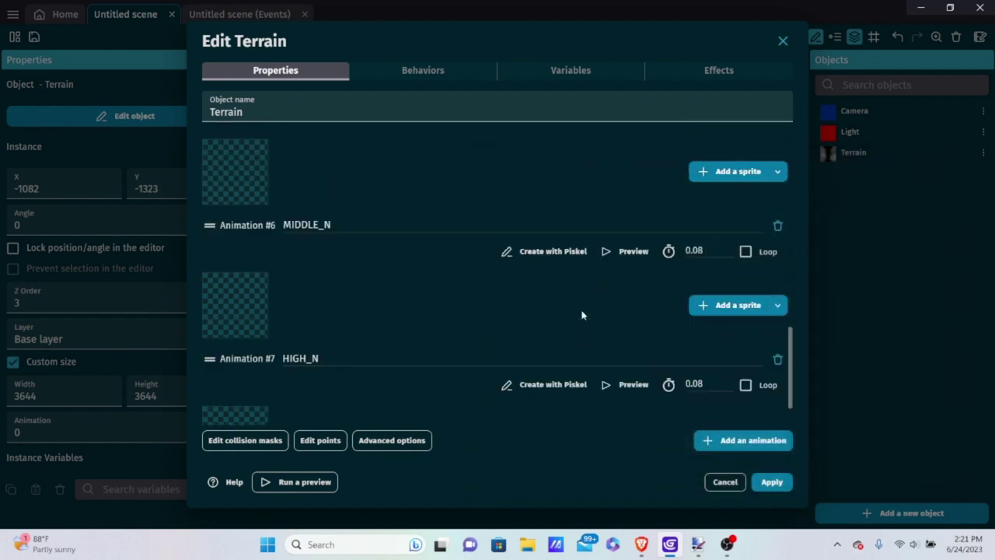
pyautogui.scroll(3, 511, 311)
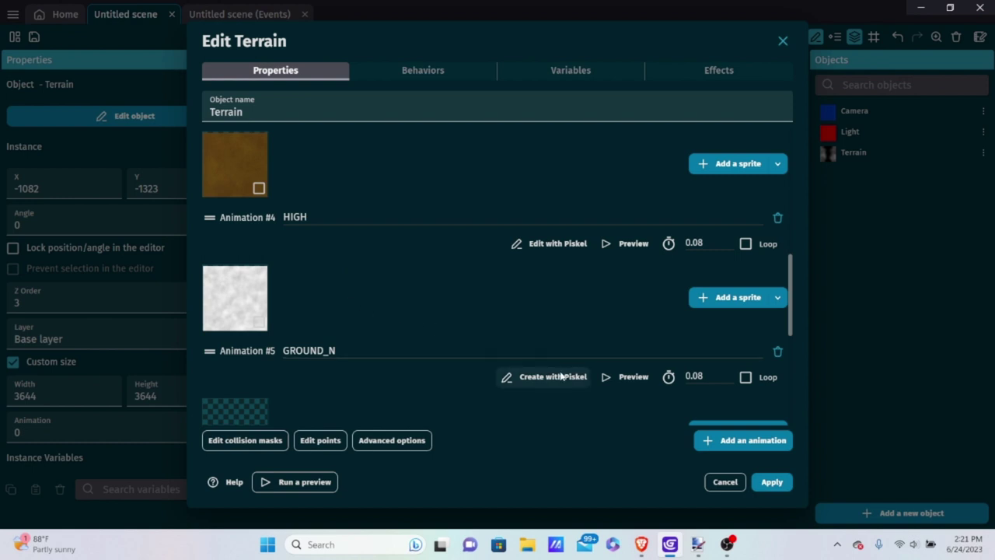
pyautogui.scroll(-3, 487, 282)
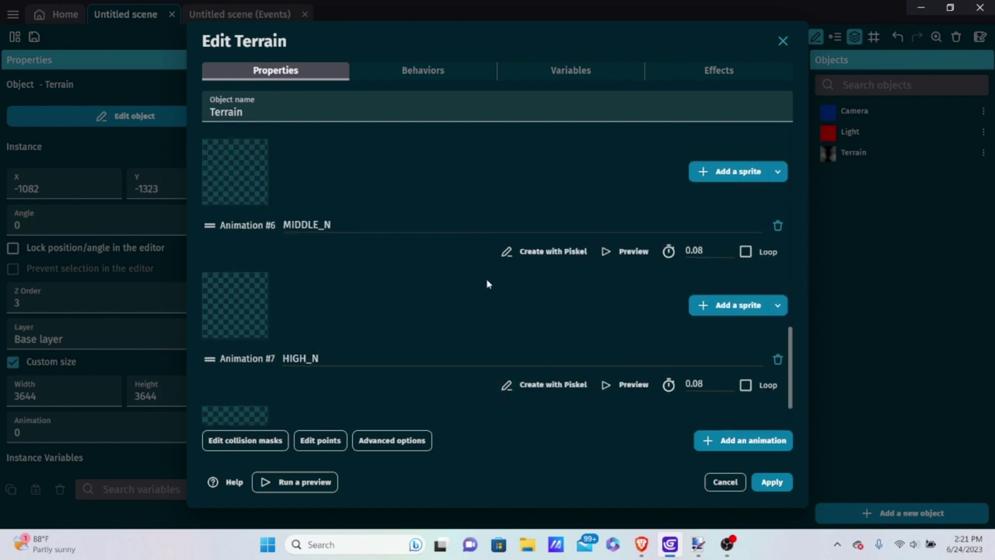
pyautogui.scroll(2, 395, 316)
pyautogui.scroll(3, 520, 296)
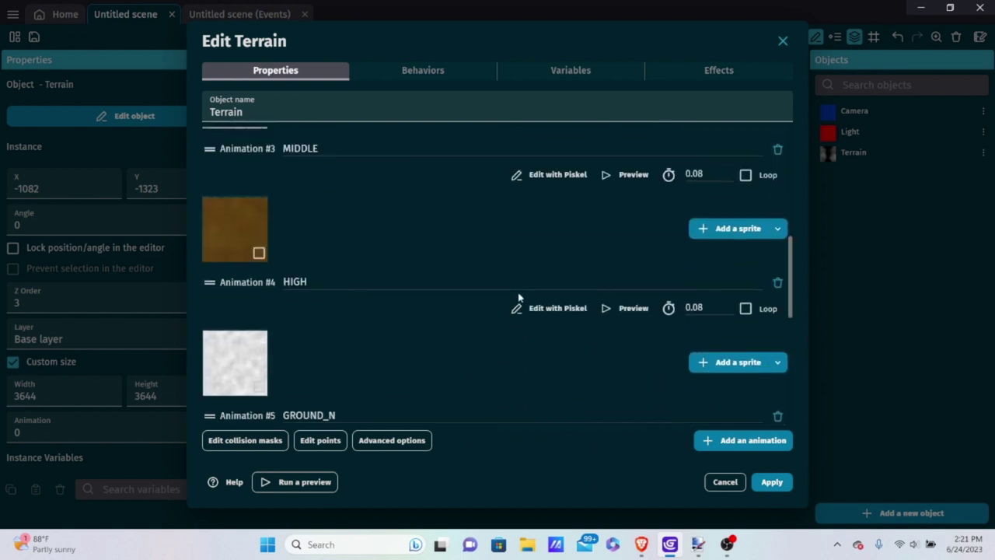
pyautogui.scroll(-4, 520, 300)
pyautogui.scroll(1, 523, 301)
pyautogui.scroll(1, 523, 301)
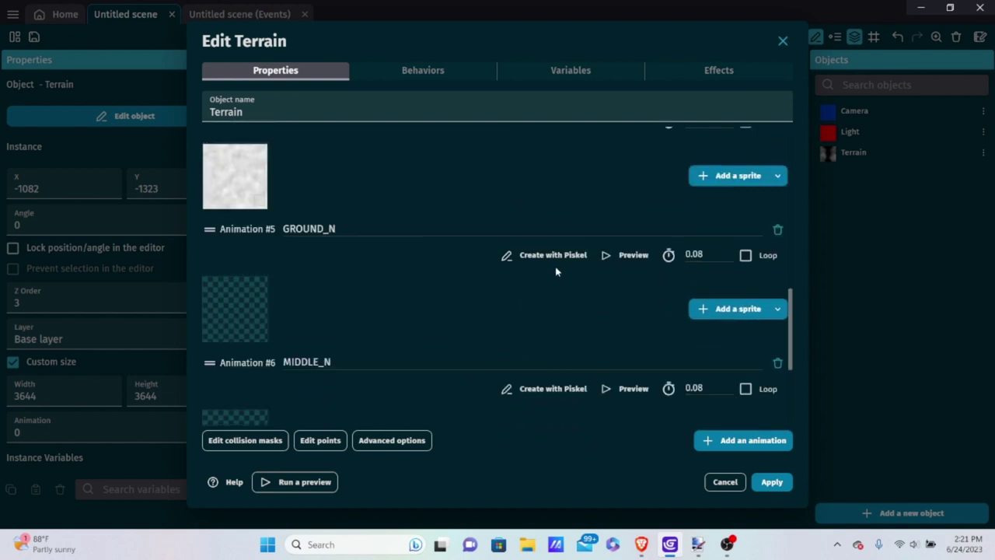
pyautogui.scroll(1, 560, 269)
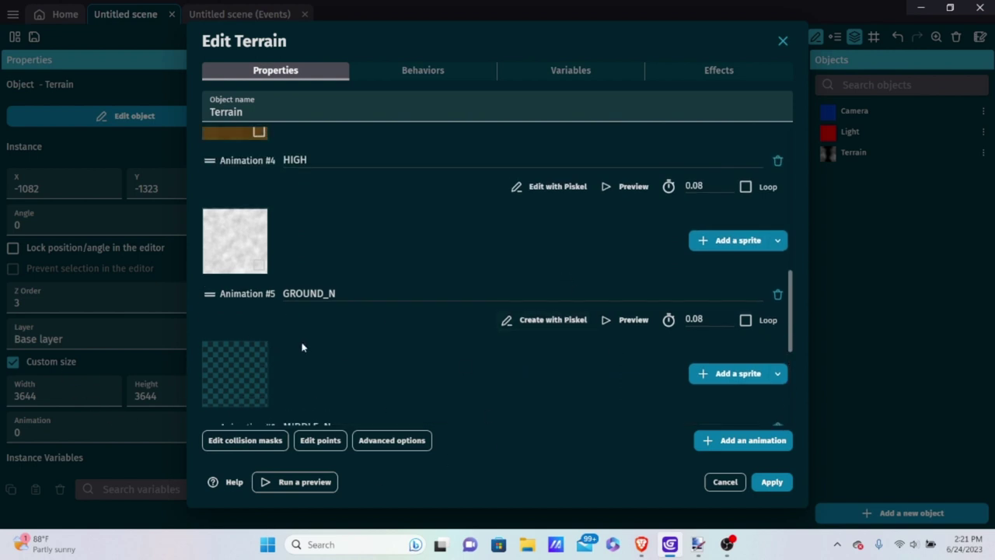
pyautogui.scroll(-1, 557, 310)
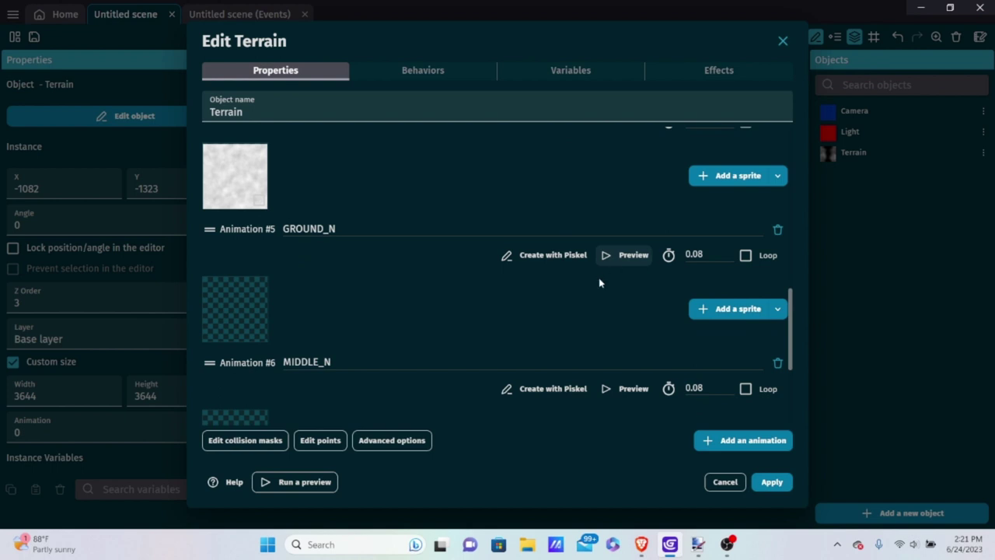
pyautogui.scroll(1, 539, 316)
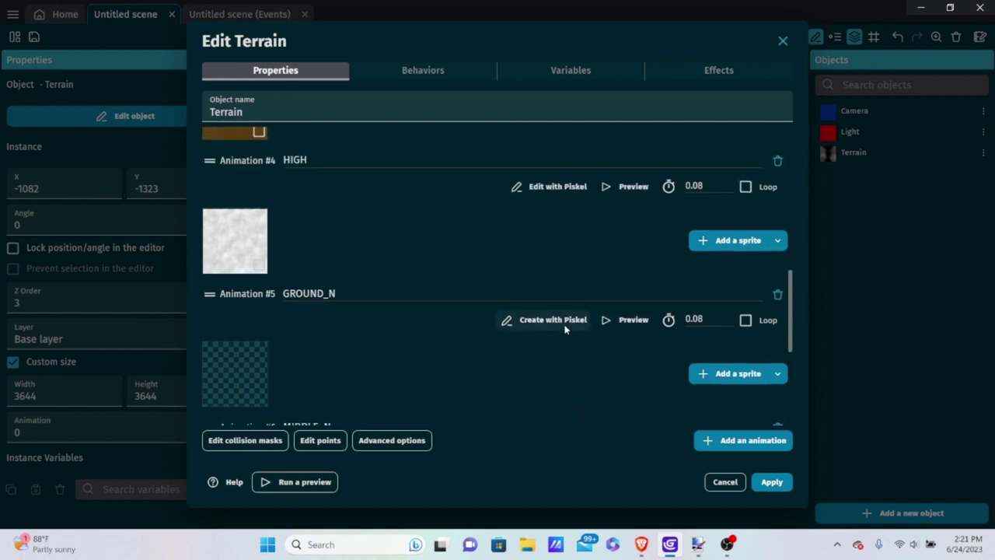
# Add "Dirt 2 .png" as the sprite of the GROUND_N animation, copying the file into the project folder
pyautogui.click(717, 374)
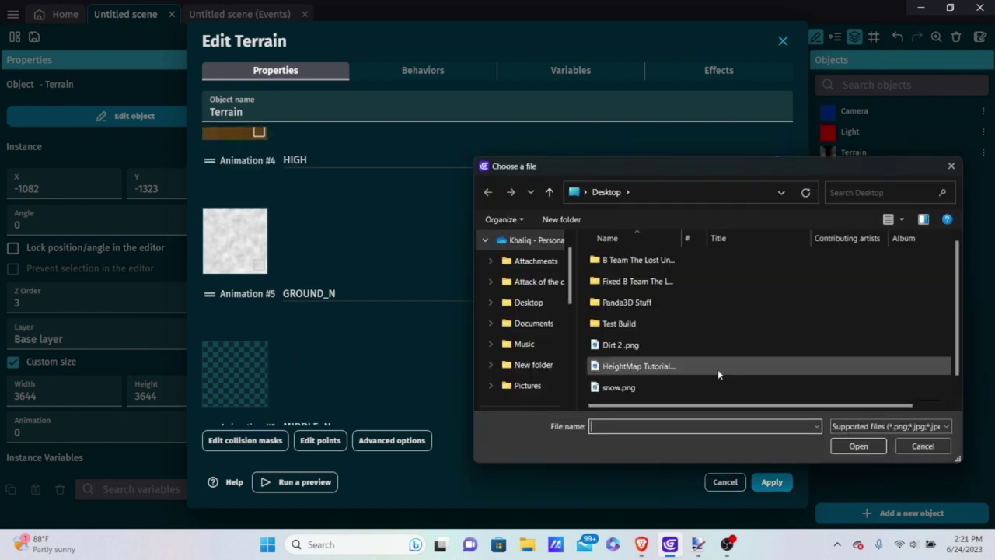
pyautogui.click(633, 345)
pyautogui.doubleClick(638, 347)
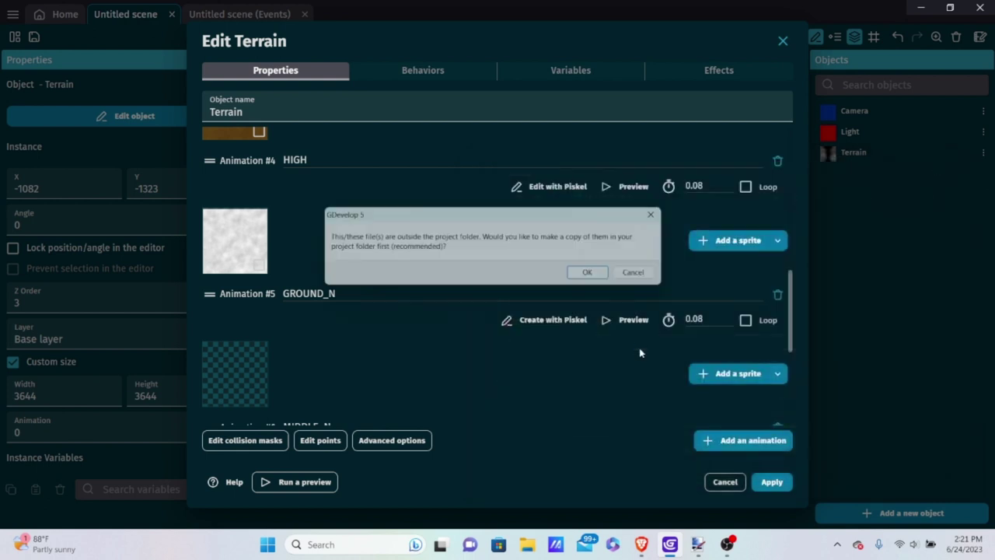
pyautogui.click(597, 276)
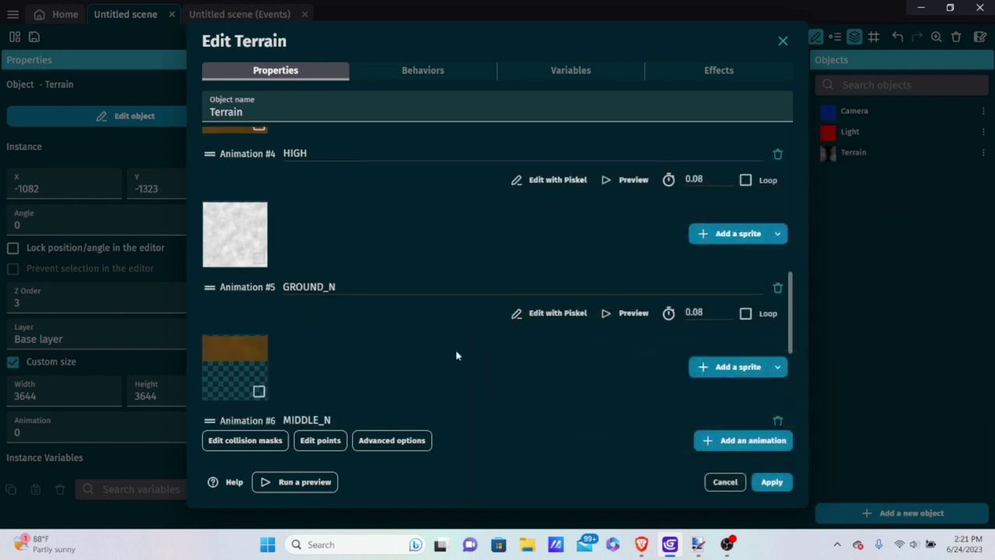
# Add "Dirt 2 .png" as the sprite of the MIDDLE_N animation, copying the file into the project folder
pyautogui.scroll(-3, 454, 359)
pyautogui.scroll(2, 634, 333)
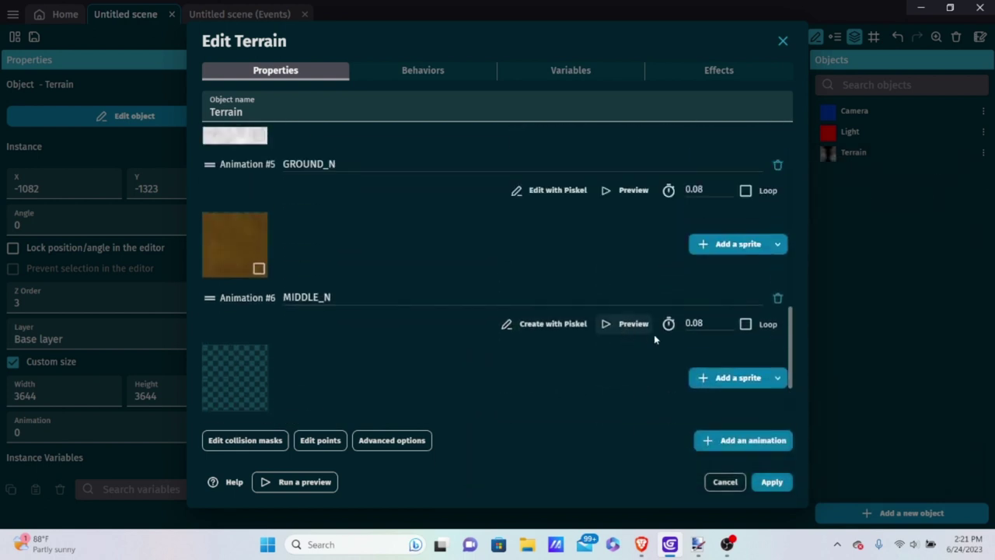
pyautogui.click(723, 377)
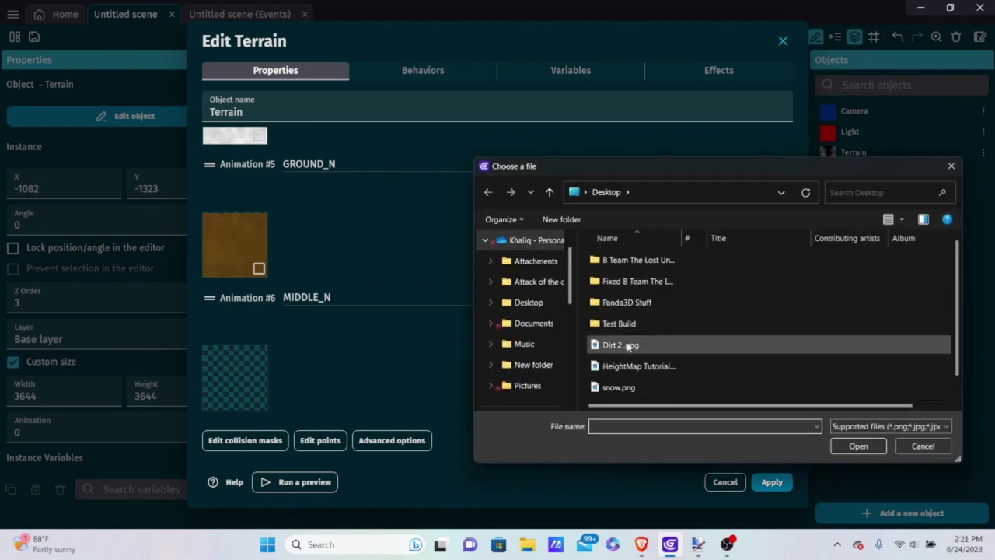
pyautogui.doubleClick(628, 346)
pyautogui.click(595, 275)
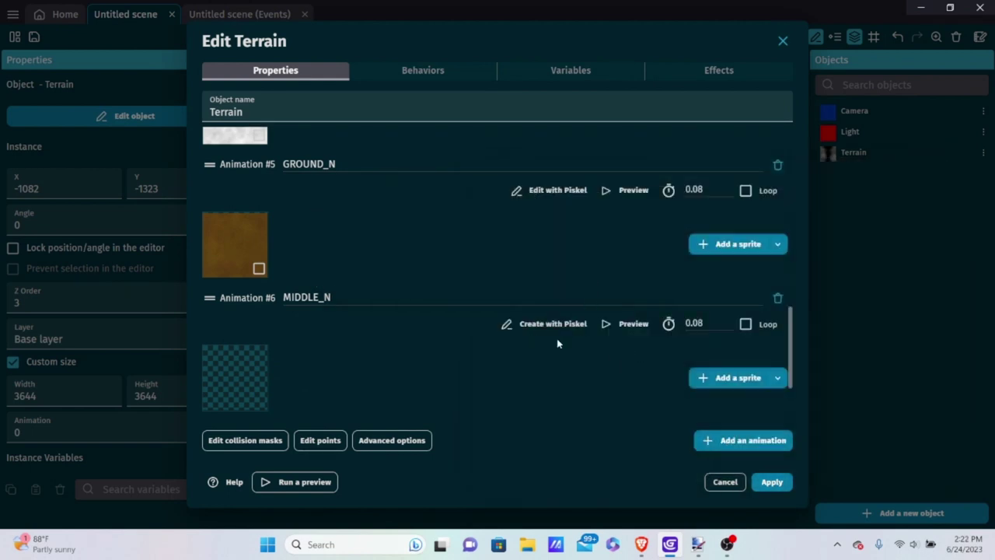
# Add "Dirt 2 .png" to the HIGH_N animation with a copy in the project folder, and apply the Terrain object's changes
pyautogui.scroll(-2, 488, 375)
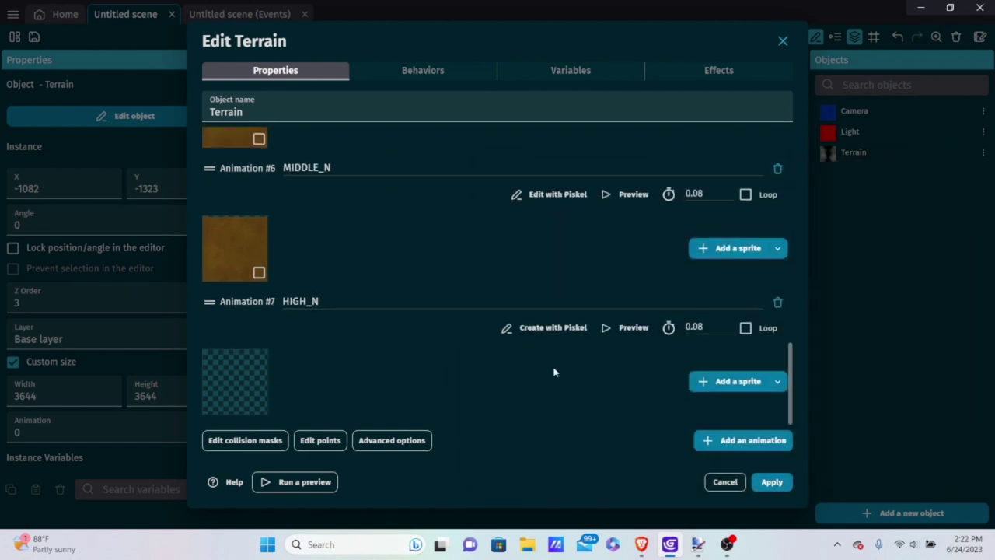
pyautogui.click(720, 383)
pyautogui.doubleClick(630, 346)
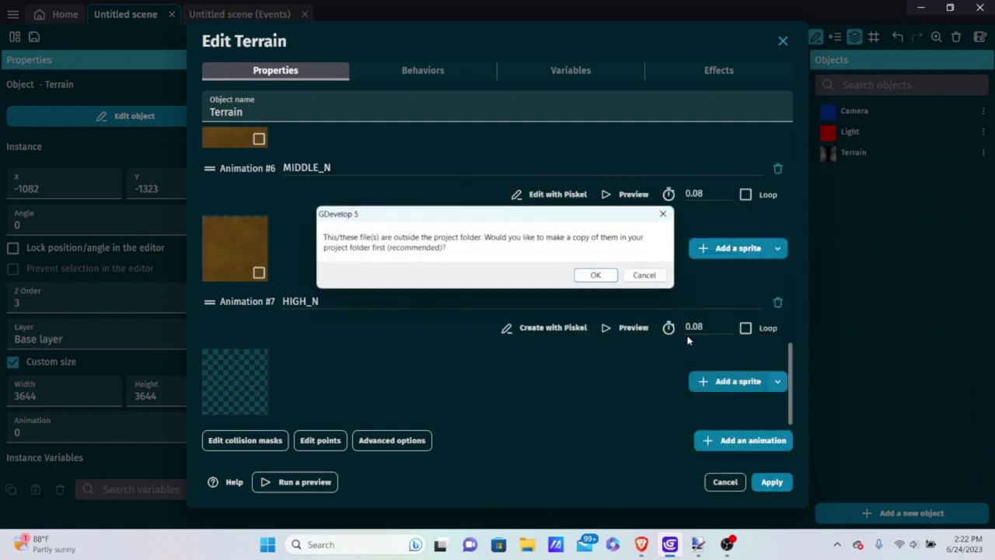
pyautogui.click(595, 275)
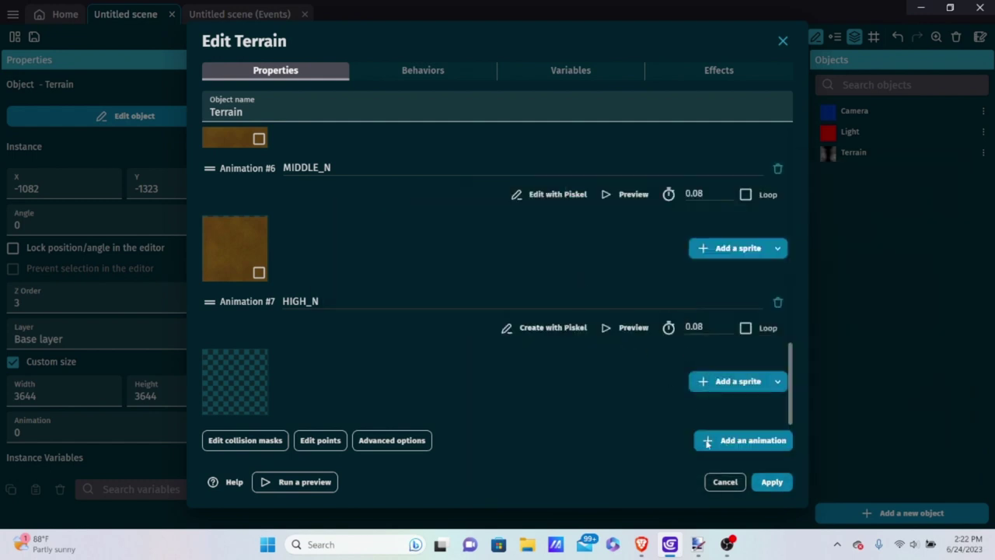
pyautogui.click(767, 482)
# Preview the scene to check the textured terrain, and close the preview
pyautogui.click(447, 34)
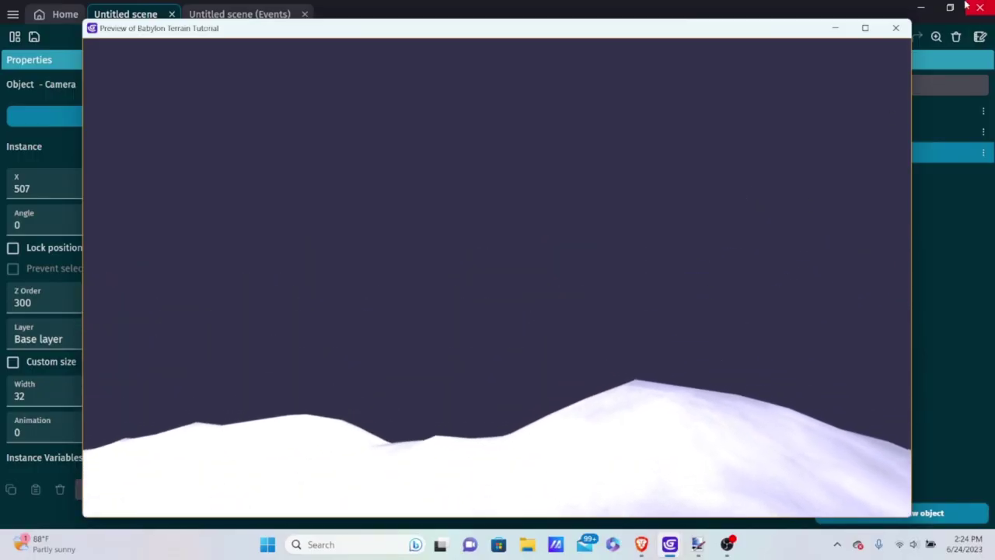
pyautogui.click(897, 29)
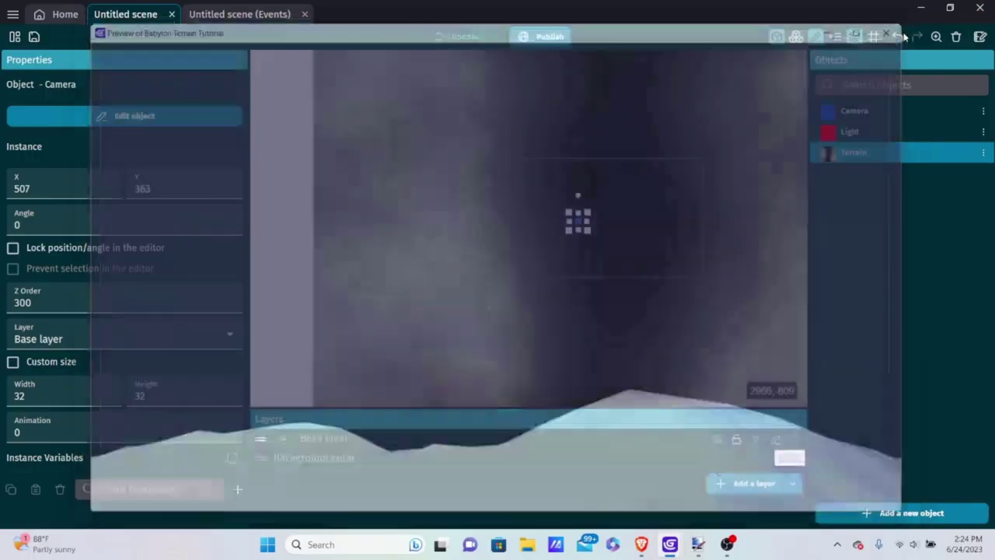
pyautogui.keyDown('ctrl'); pyautogui.scroll(-5, 633, 326); pyautogui.keyUp('ctrl')
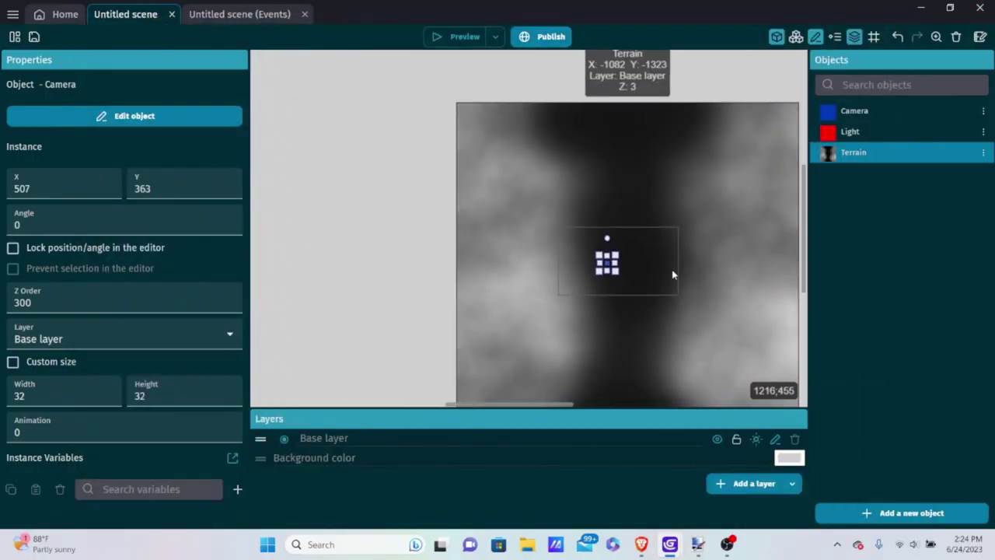
# Open the Terrain object for editing and review the sprites in its HEIGHTMAP, MIXMAP, GROUND and MIDDLE animations
pyautogui.doubleClick(847, 132)
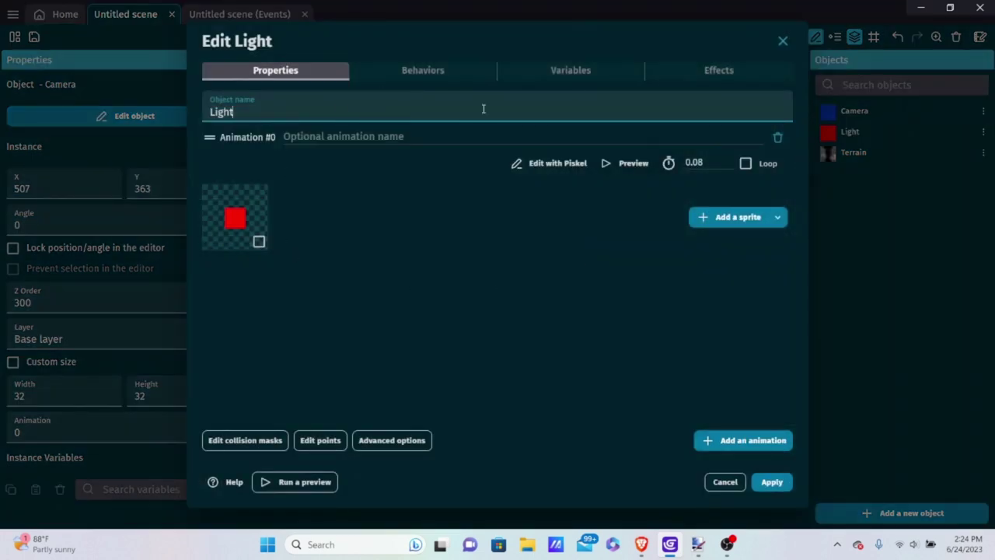
pyautogui.click(724, 485)
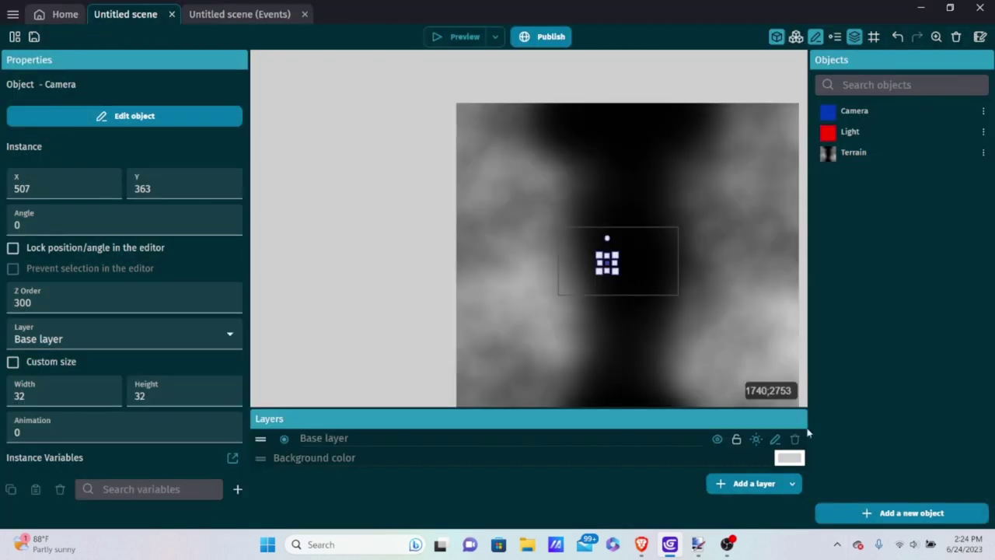
pyautogui.doubleClick(851, 154)
pyautogui.scroll(-4, 326, 248)
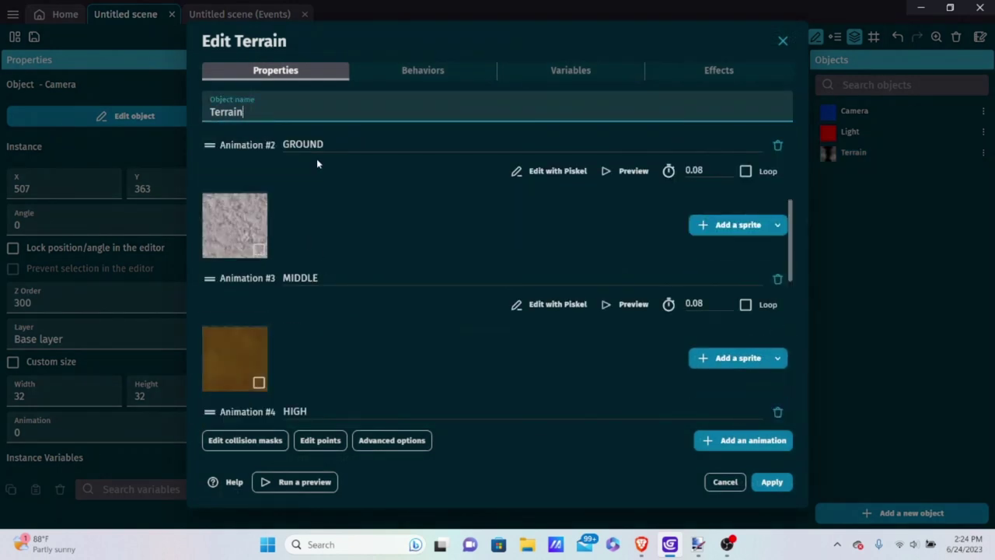
pyautogui.scroll(2, 357, 202)
pyautogui.scroll(2, 394, 245)
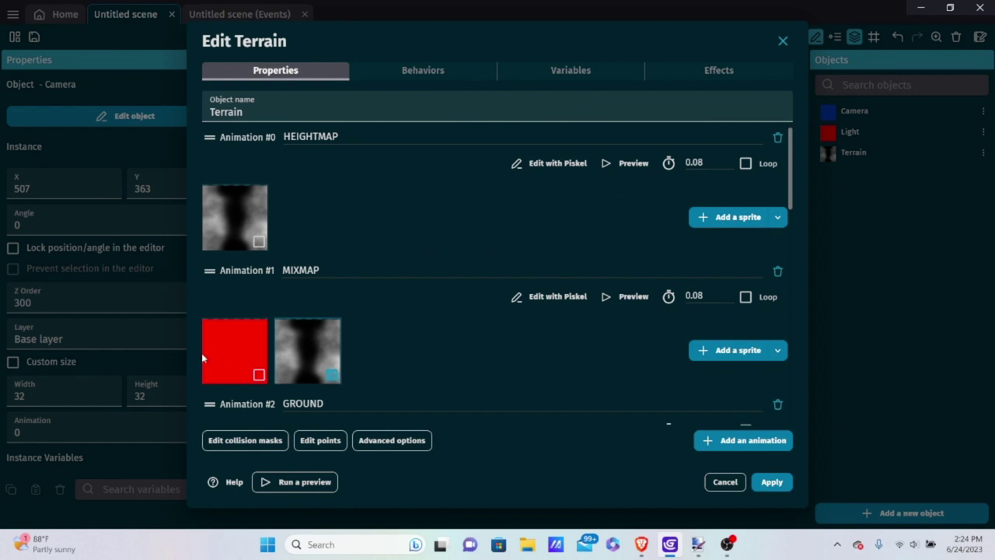
# Delete the solid red sprite from the Terrain object's MIXMAP animation, keeping only the heightmap sprite
pyautogui.rightClick(242, 369)
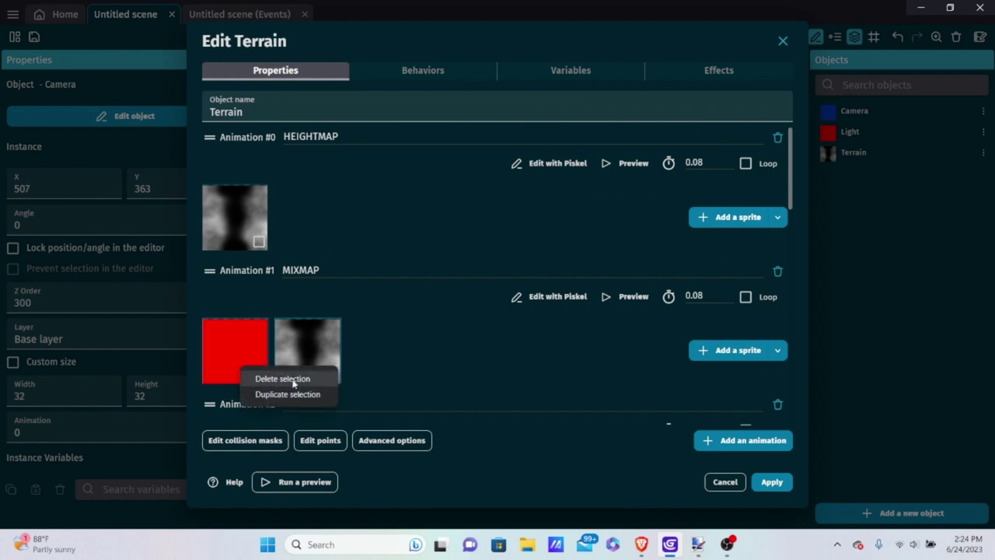
pyautogui.click(336, 373)
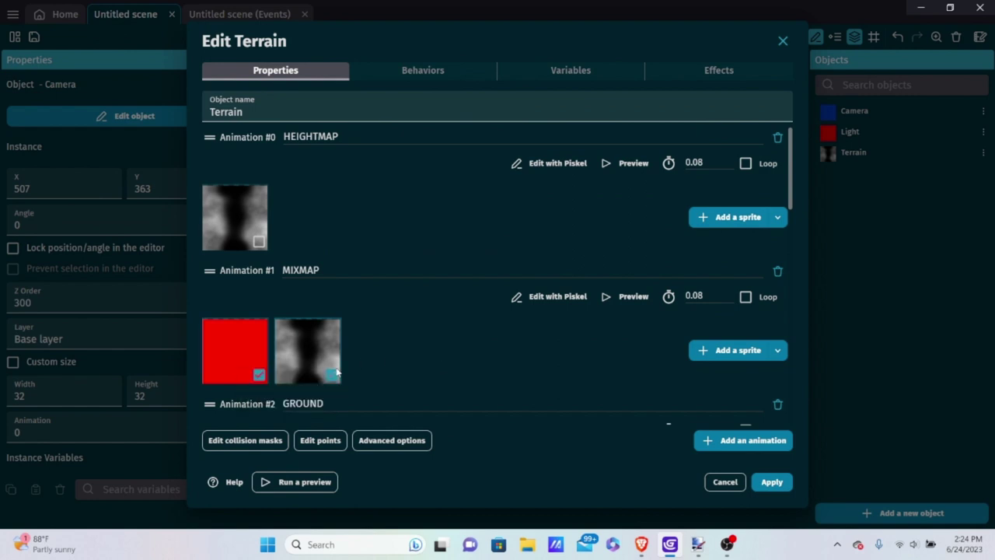
pyautogui.rightClick(216, 351)
pyautogui.click(250, 358)
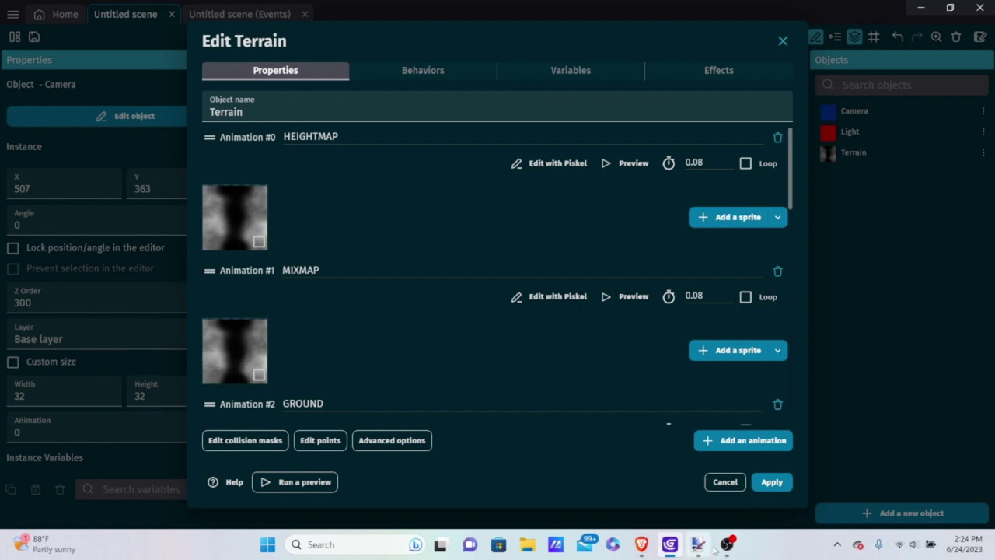
# Switch to paint.net and close the Untitled image, discarding its unsaved changes
pyautogui.moveTo(697, 544)
pyautogui.click(678, 486)
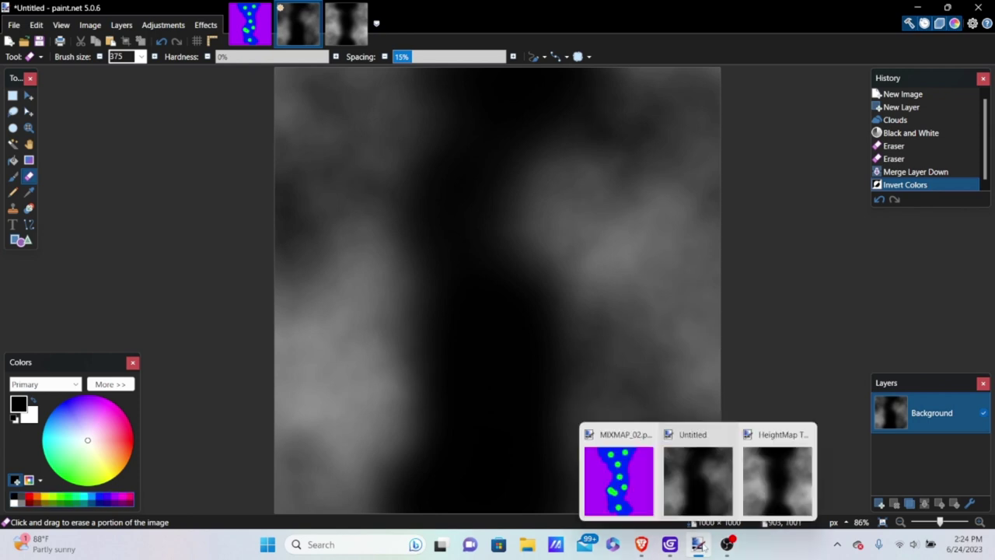
pyautogui.moveTo(758, 476)
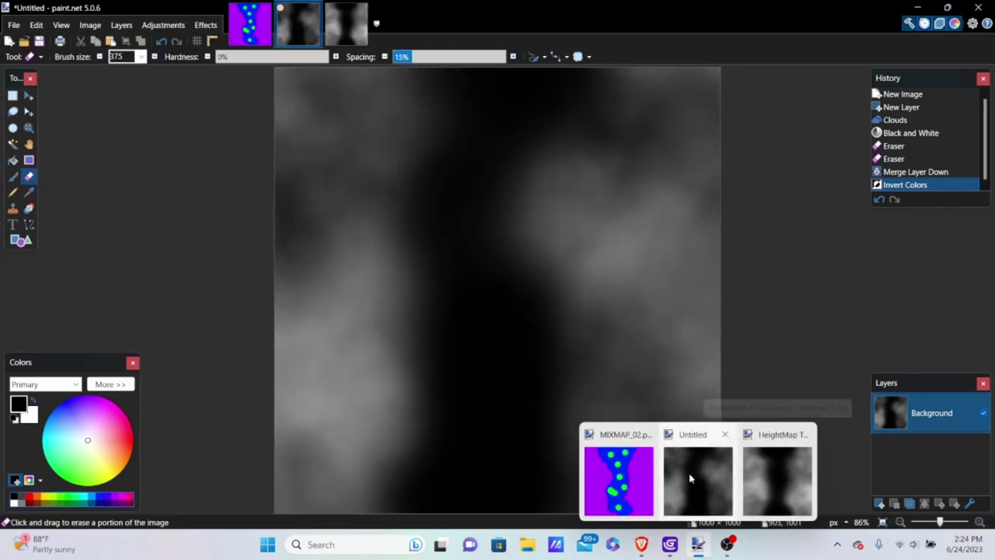
pyautogui.click(725, 434)
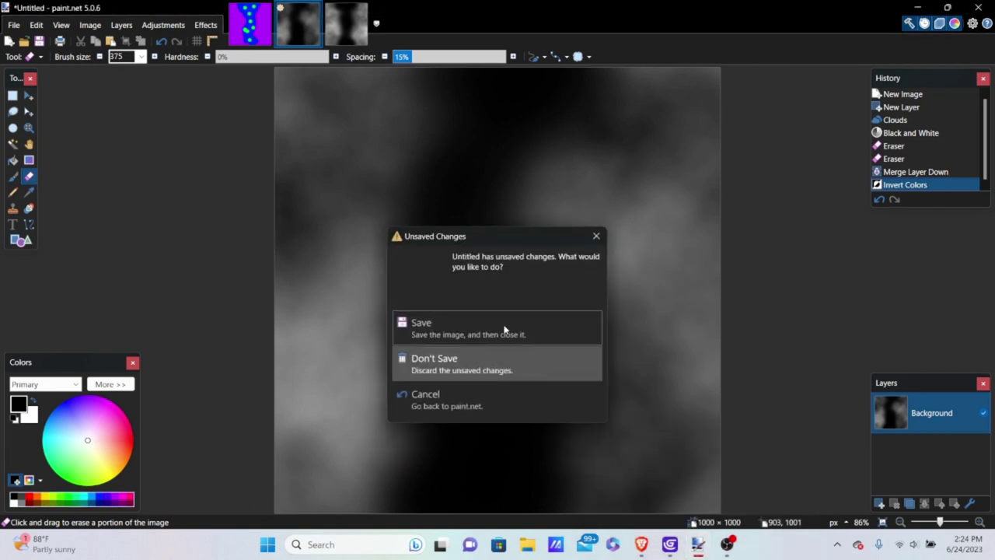
pyautogui.click(455, 372)
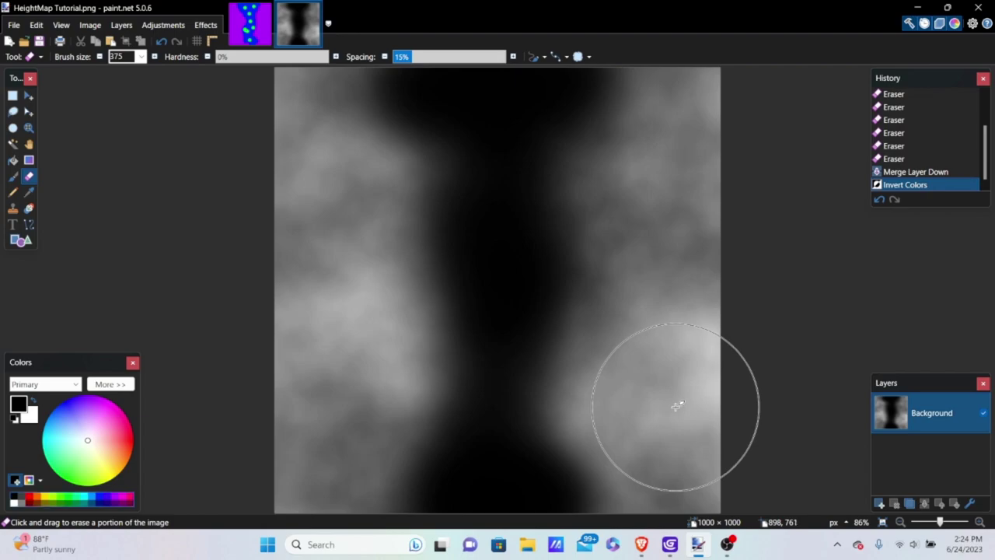
# Compare the HeightMap Tutorial image in paint.net with the Terrain object's MIXMAP, GROUND, MIDDLE and HIGH sprites in GDevelop
pyautogui.click(669, 544)
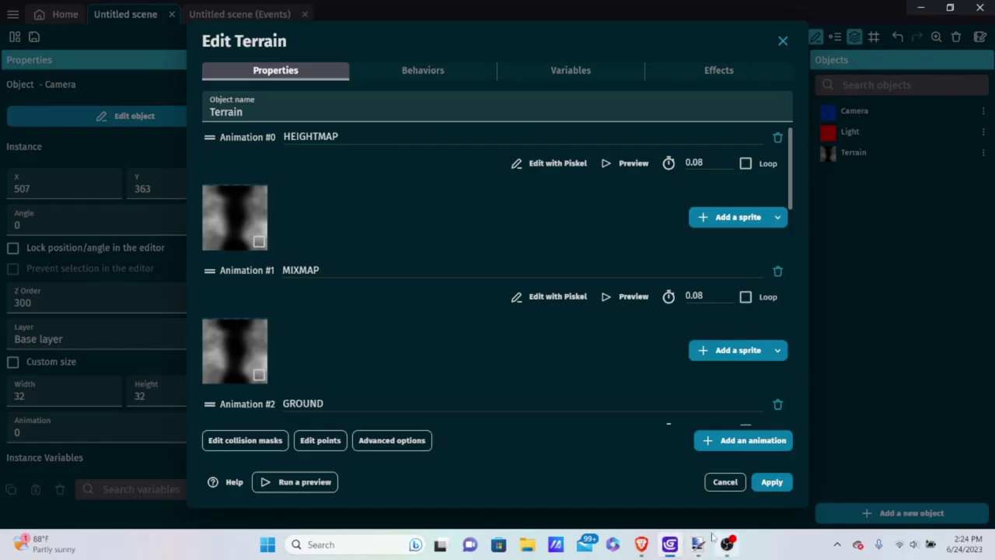
pyautogui.moveTo(697, 544)
pyautogui.click(726, 478)
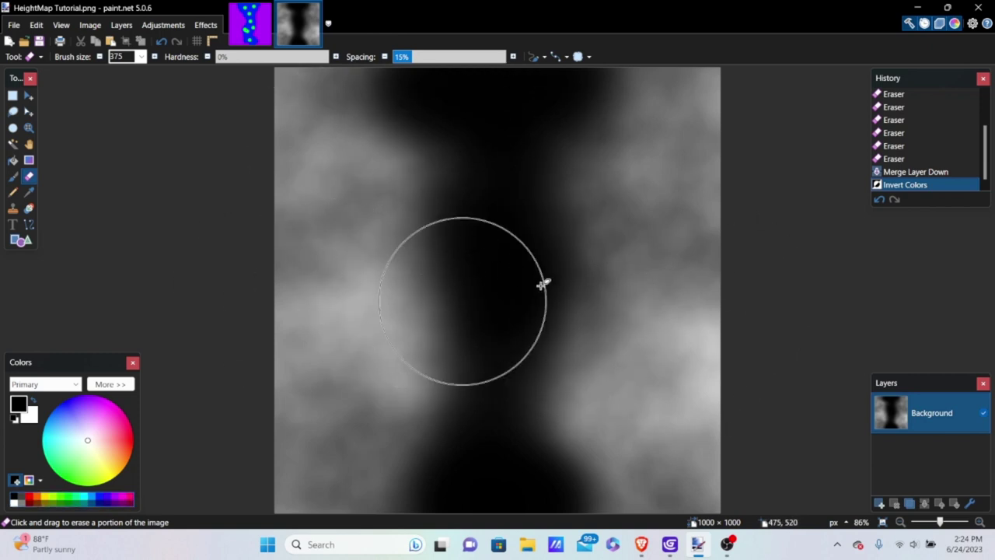
pyautogui.click(642, 545)
pyautogui.click(670, 544)
pyautogui.moveTo(699, 544)
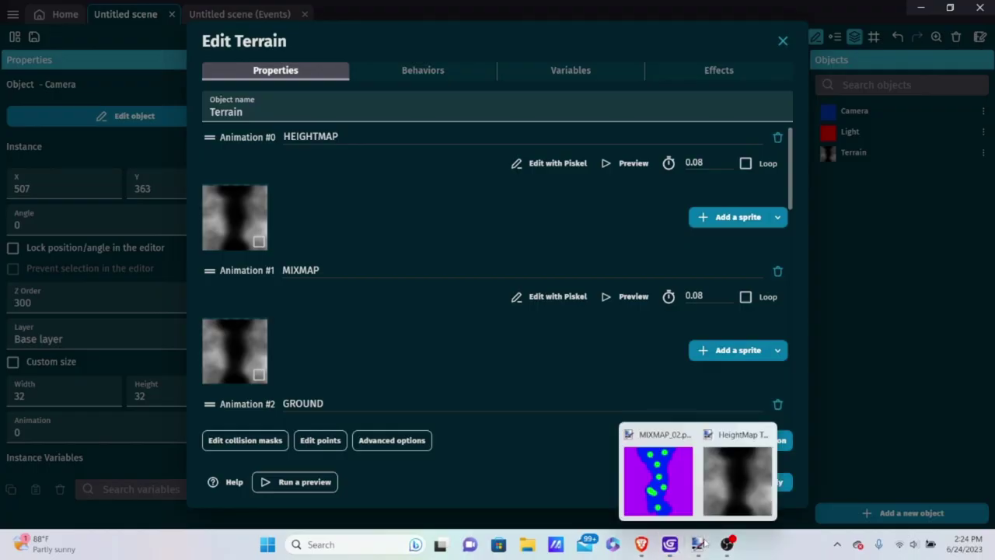
pyautogui.click(745, 475)
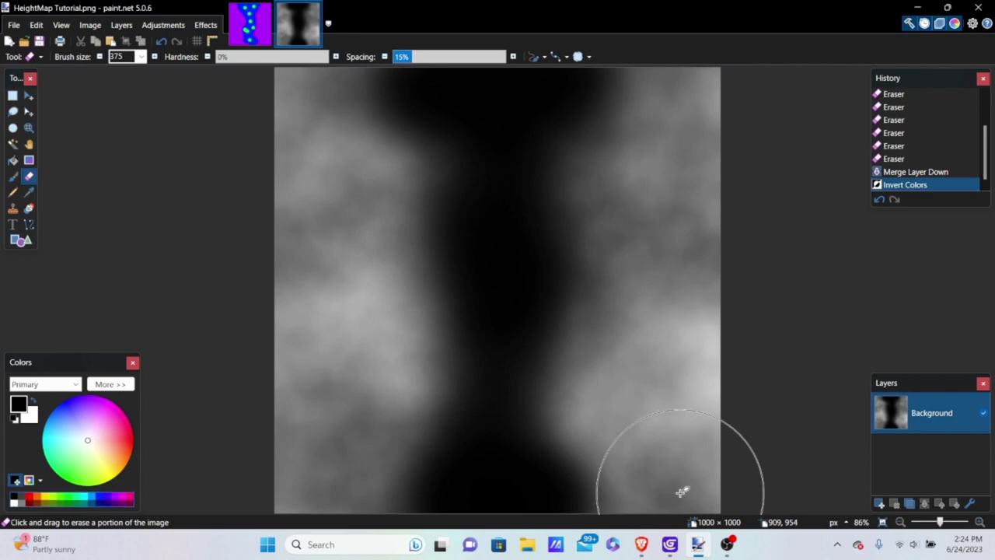
pyautogui.click(670, 547)
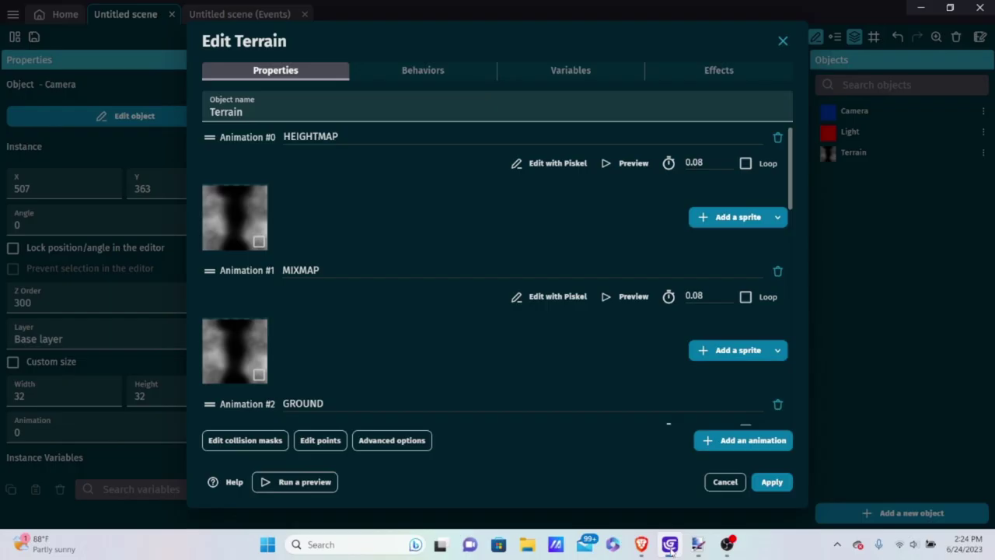
pyautogui.scroll(-2, 290, 225)
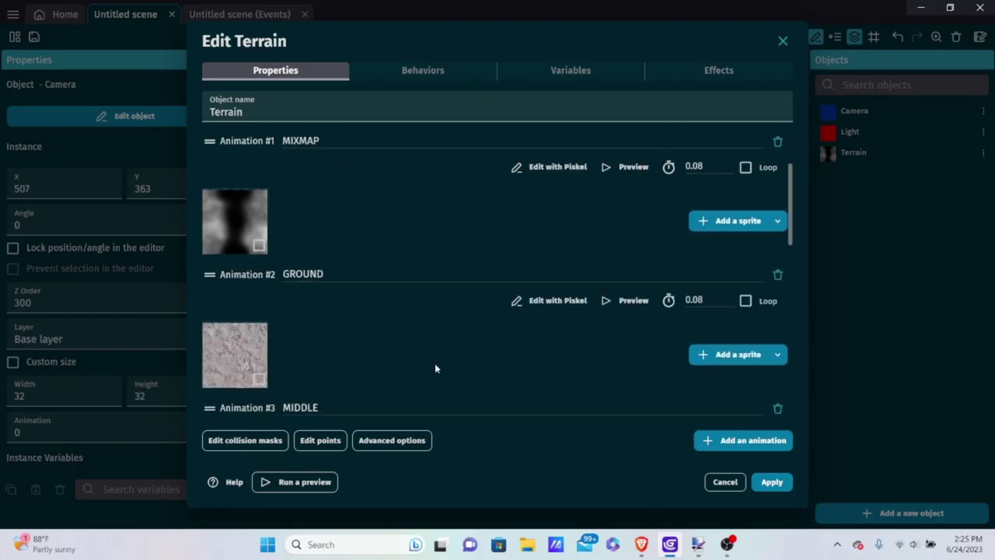
pyautogui.scroll(-2, 435, 368)
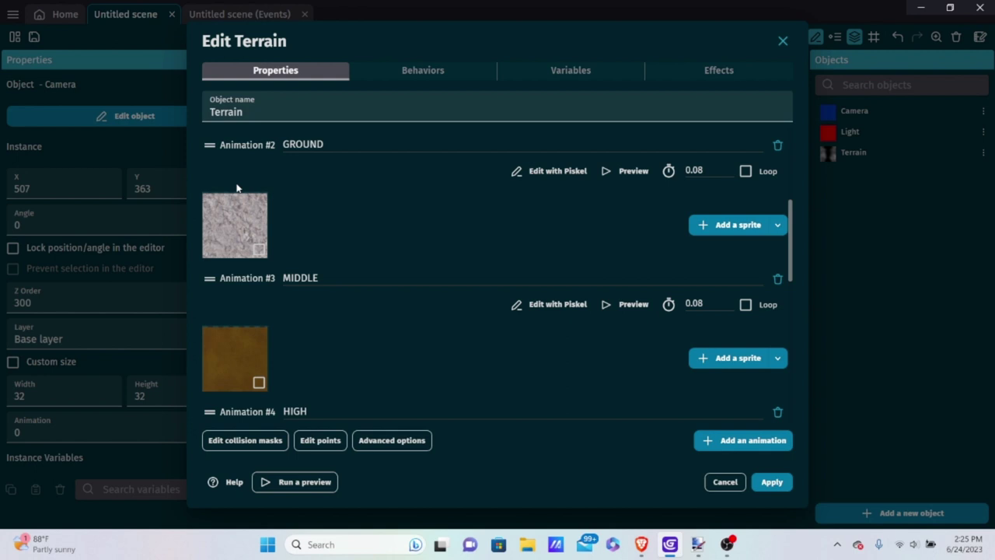
pyautogui.scroll(-2, 219, 314)
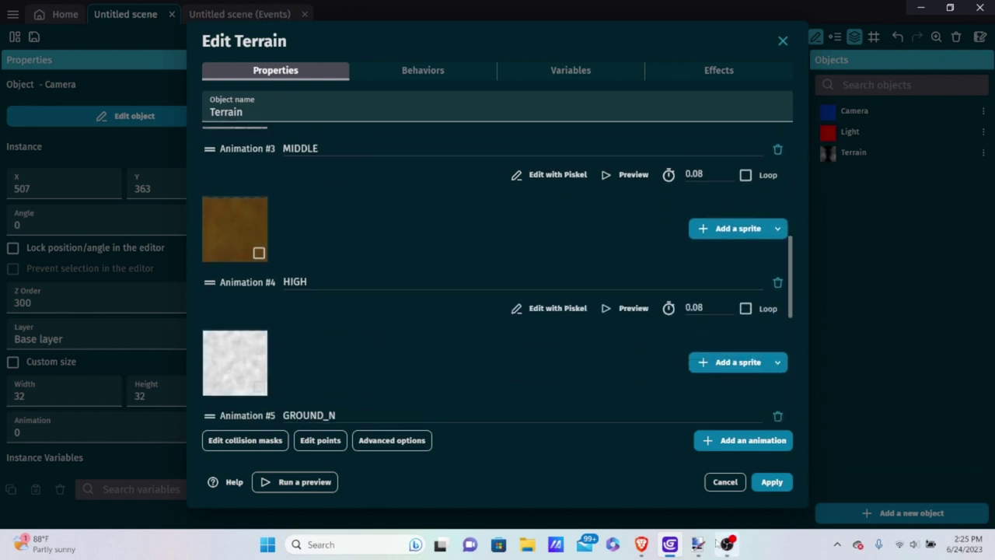
pyautogui.moveTo(697, 544)
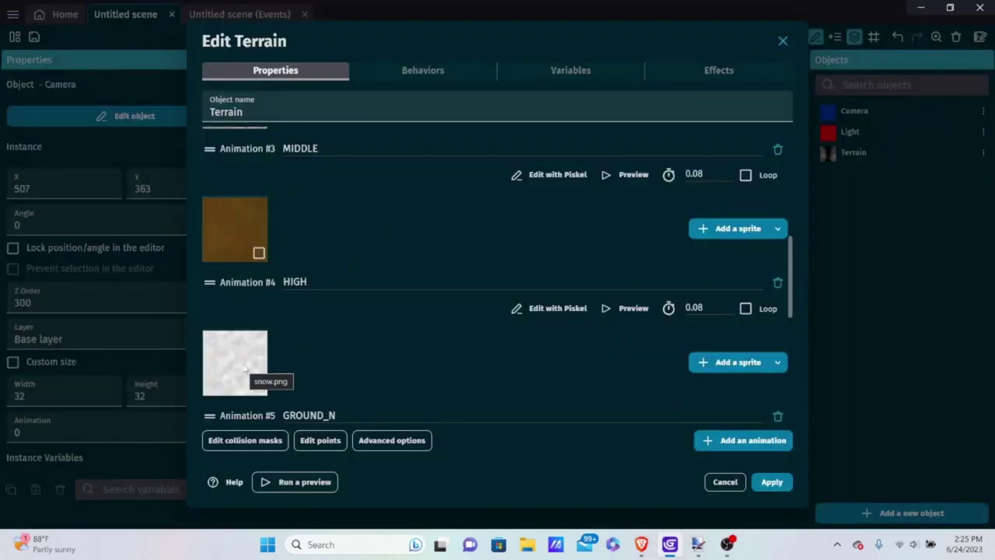
pyautogui.scroll(2, 243, 368)
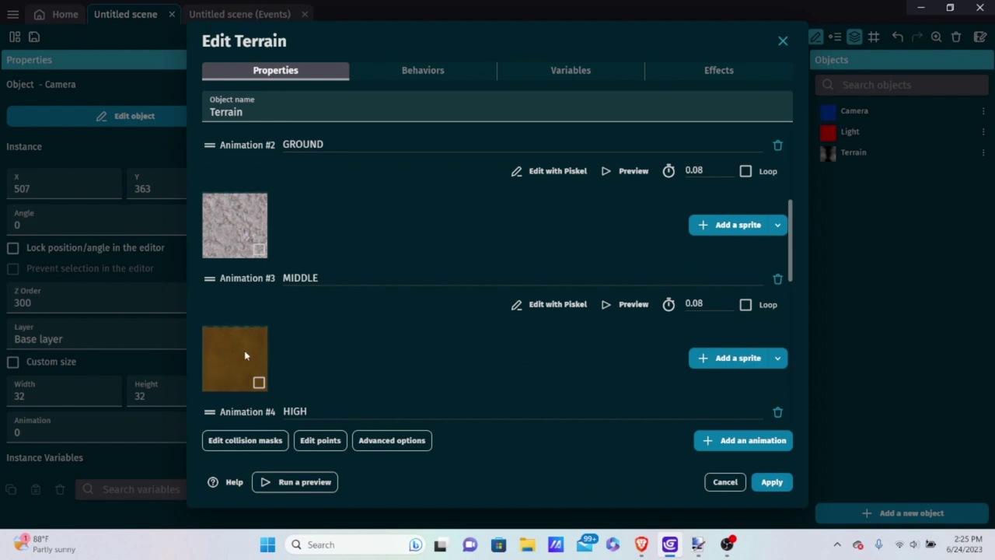
pyautogui.scroll(2, 254, 363)
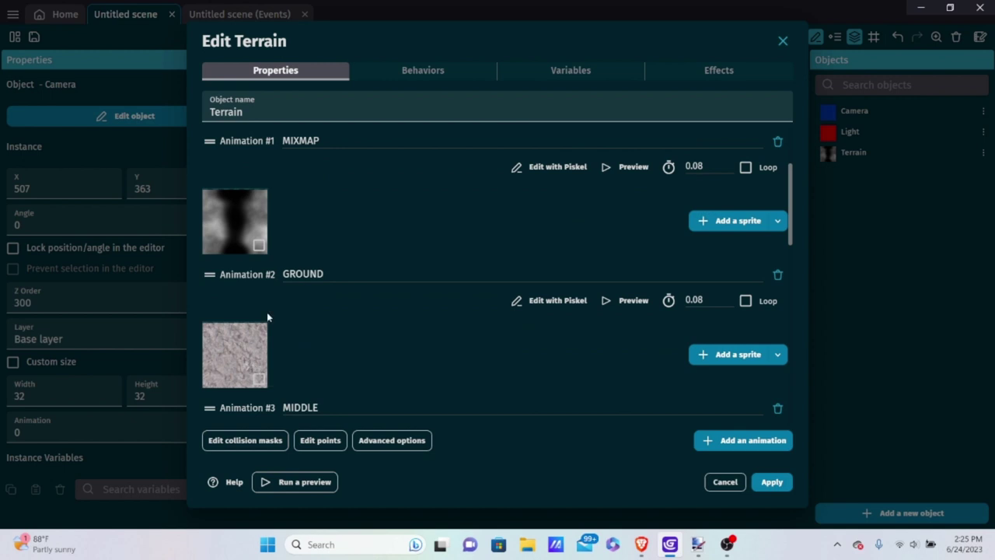
pyautogui.scroll(-3, 282, 350)
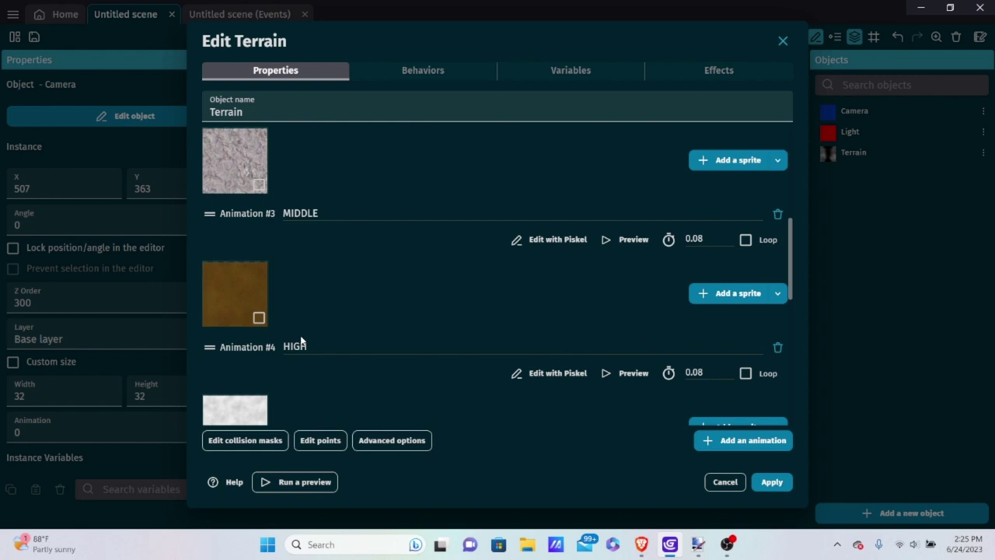
pyautogui.scroll(-2, 304, 335)
pyautogui.scroll(2, 308, 251)
pyautogui.scroll(2, 361, 227)
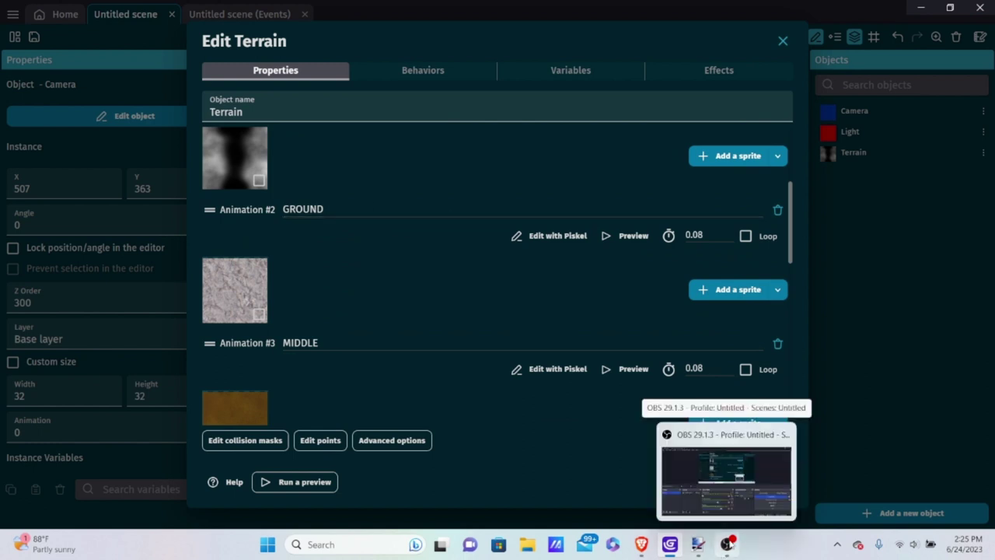
# In paint.net's HeightMap Tutorial.png, paint the dark central valley solid blue from top to bottom with a size 375 Paintbrush at 100% hardness
pyautogui.click(726, 478)
pyautogui.moveTo(700, 547)
pyautogui.click(750, 448)
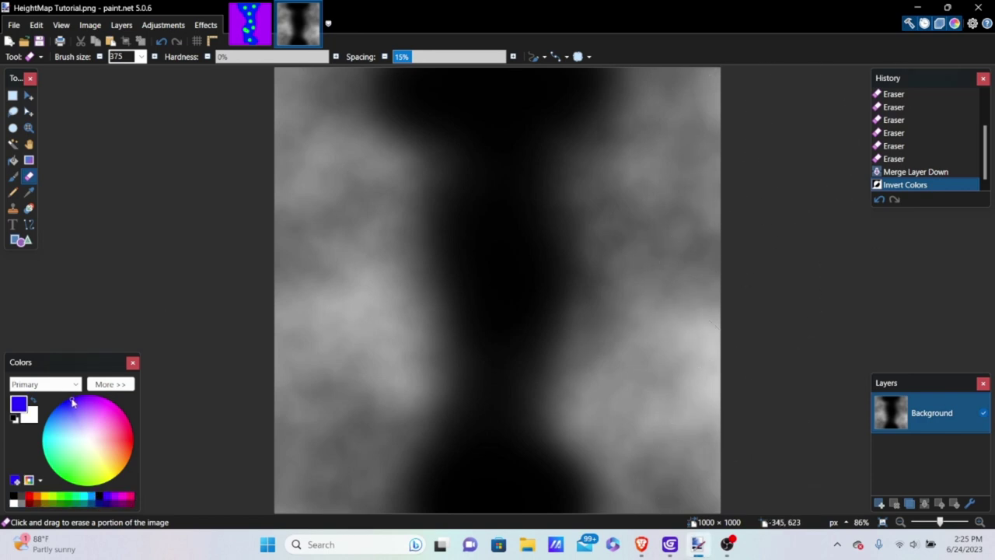
pyautogui.click(12, 178)
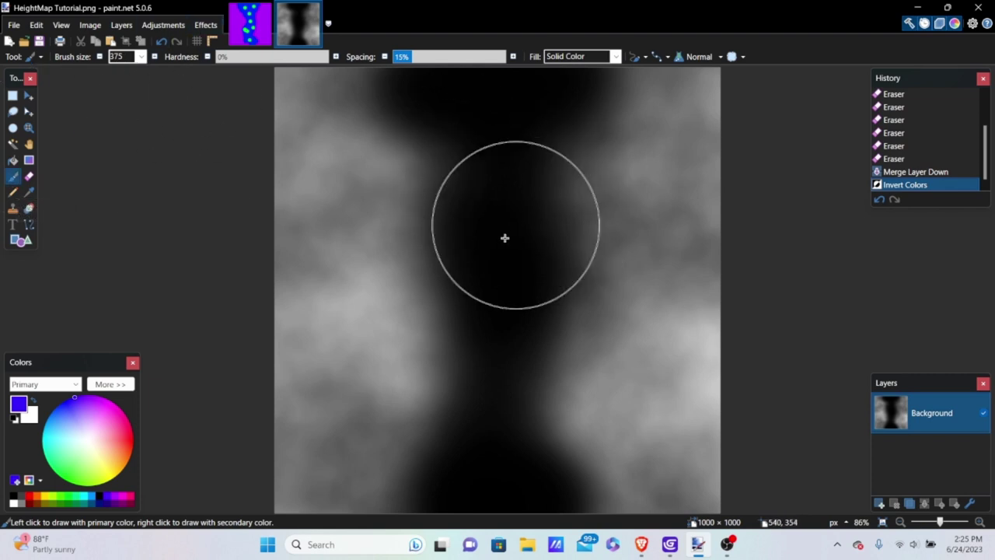
pyautogui.moveTo(489, 266); pyautogui.dragTo(493, 325)
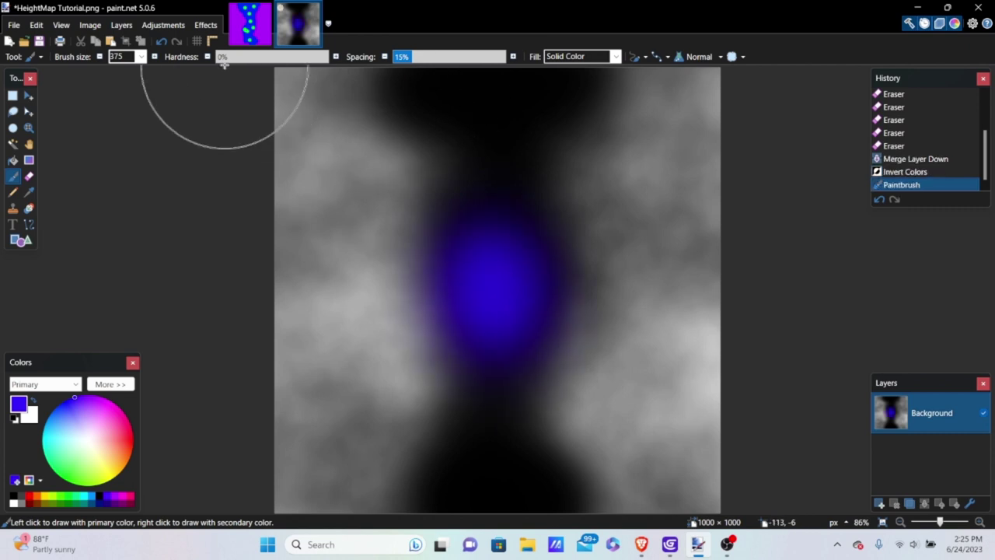
pyautogui.moveTo(491, 281)
pyautogui.mouseDown()
pyautogui.moveTo(493, 399)
pyautogui.moveTo(515, 470)
pyautogui.moveTo(498, 433)
pyautogui.mouseUp()
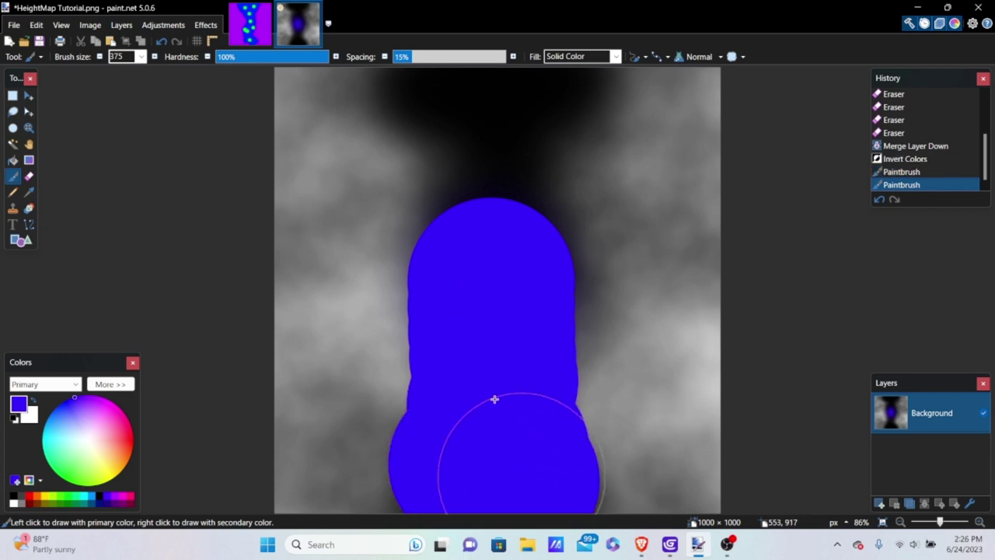
pyautogui.moveTo(475, 222)
pyautogui.mouseDown()
pyautogui.moveTo(499, 127)
pyautogui.moveTo(531, 109)
pyautogui.moveTo(474, 102)
pyautogui.mouseUp()
pyautogui.moveTo(543, 108); pyautogui.dragTo(567, 78)
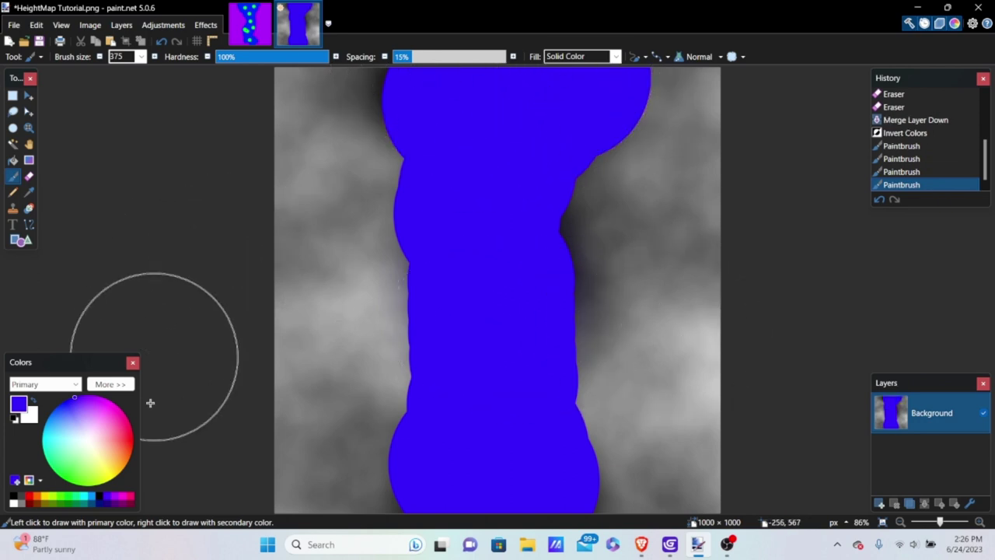
# Paint solid red strips down the left and right edges of the image with brush size 300
pyautogui.click(140, 57)
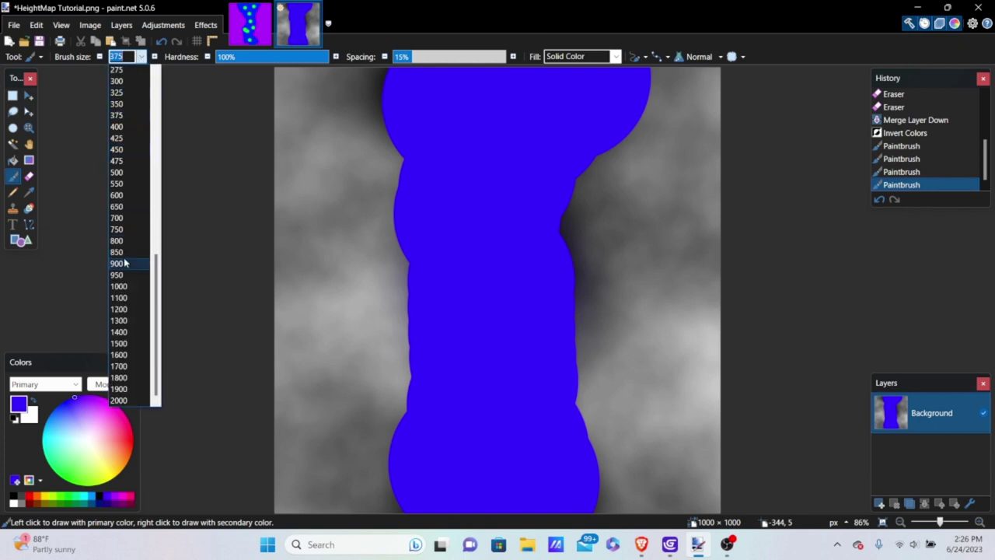
pyautogui.click(124, 83)
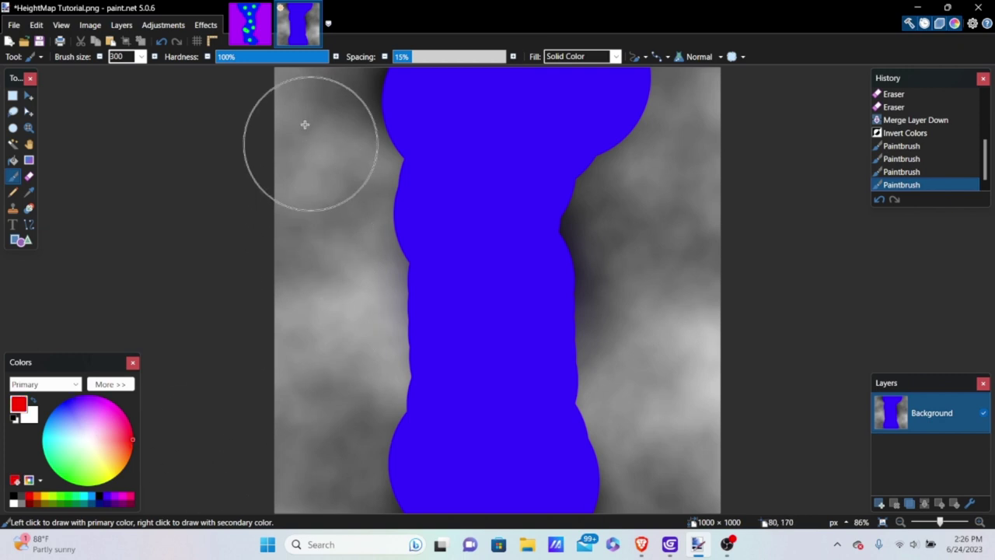
pyautogui.click(279, 95)
pyautogui.moveTo(279, 109)
pyautogui.mouseDown()
pyautogui.moveTo(261, 212)
pyautogui.moveTo(271, 466)
pyautogui.mouseUp()
pyautogui.click(719, 94)
pyautogui.moveTo(719, 94)
pyautogui.mouseDown()
pyautogui.moveTo(731, 300)
pyautogui.moveTo(715, 380)
pyautogui.moveTo(715, 498)
pyautogui.mouseUp()
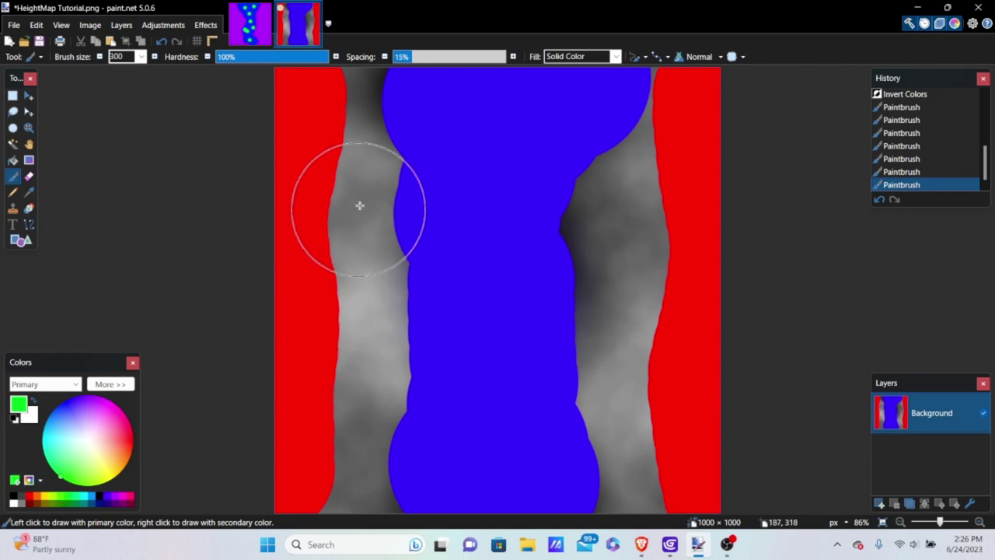
# Paint green bands between the blue valley and red edges, using brush size 300 on the left side and 200 on the right
pyautogui.moveTo(346, 79)
pyautogui.mouseDown()
pyautogui.moveTo(329, 467)
pyautogui.moveTo(362, 292)
pyautogui.moveTo(352, 239)
pyautogui.mouseUp()
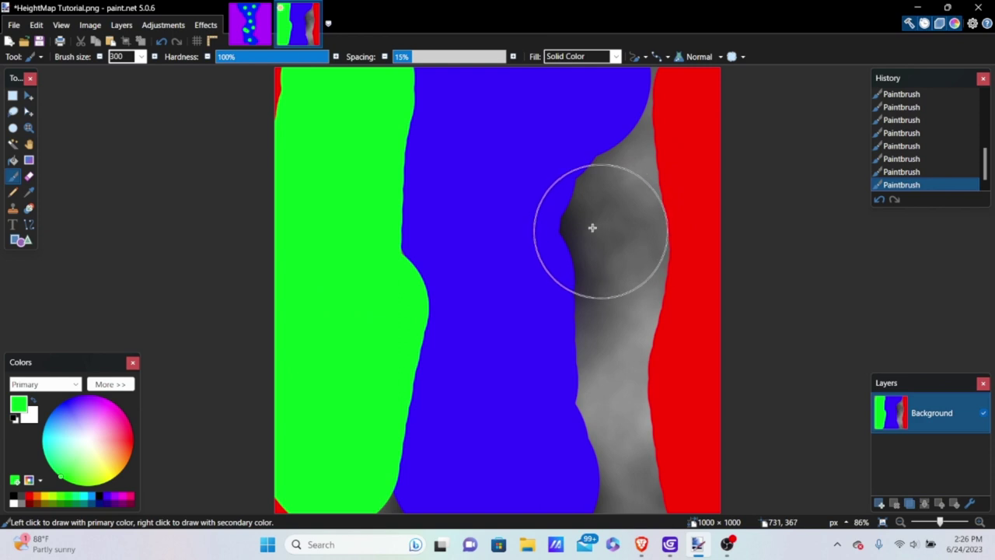
pyautogui.click(140, 57)
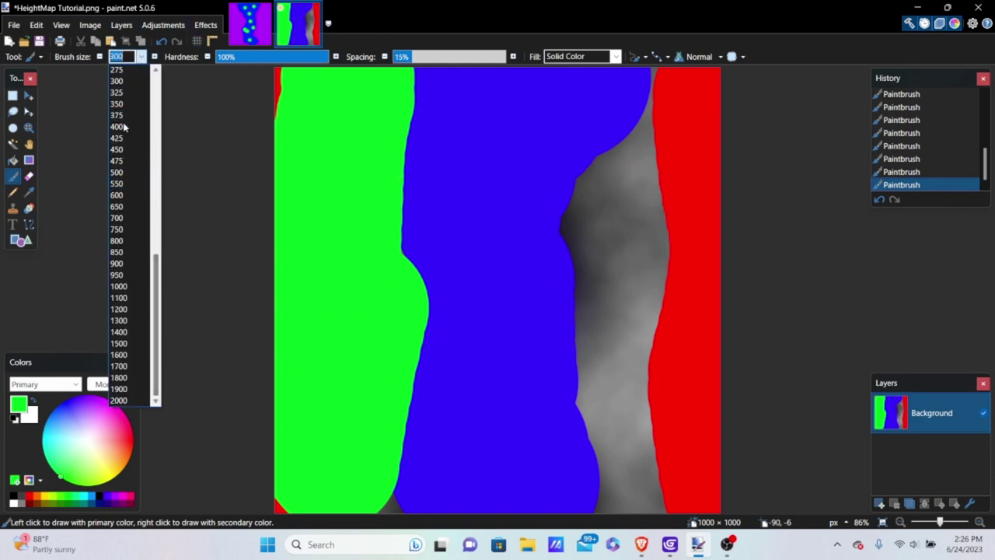
pyautogui.scroll(1, 117, 84)
pyautogui.click(118, 70)
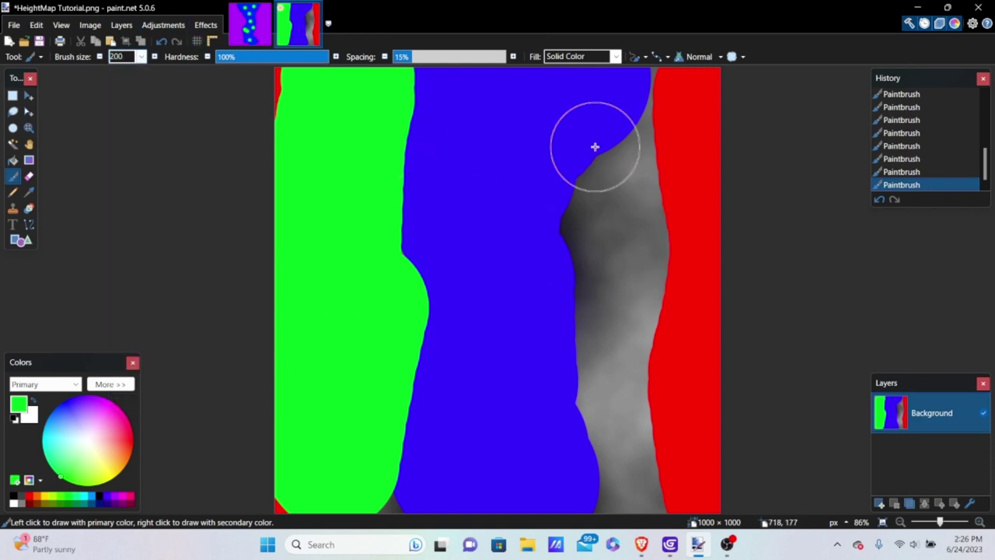
pyautogui.moveTo(612, 184)
pyautogui.mouseDown()
pyautogui.moveTo(628, 289)
pyautogui.moveTo(617, 439)
pyautogui.moveTo(619, 466)
pyautogui.mouseUp()
pyautogui.moveTo(584, 216); pyautogui.dragTo(583, 268)
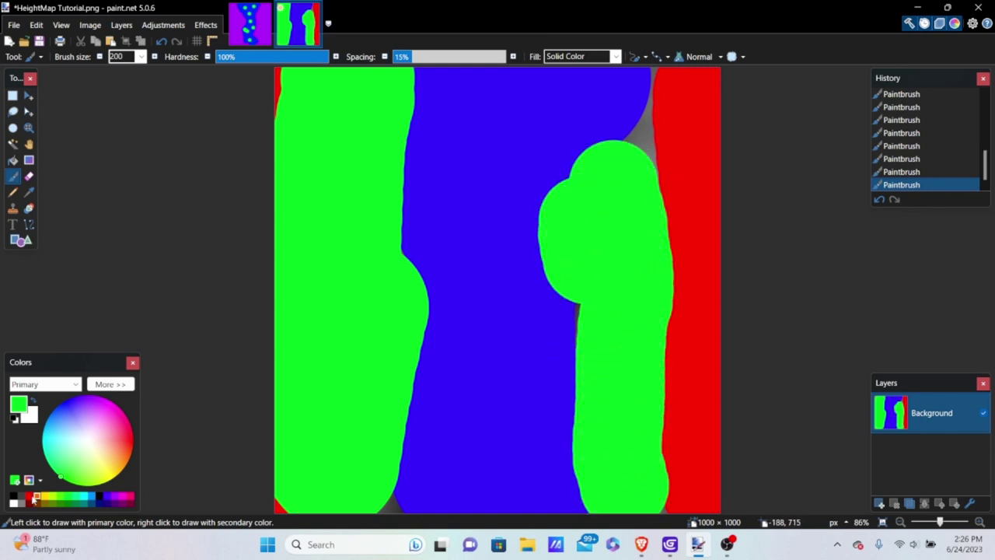
# Repaint the left edge red at brush size 200 and dab red over the grey gaps beside the valley at bottom left and top right
pyautogui.moveTo(277, 502); pyautogui.dragTo(272, 90)
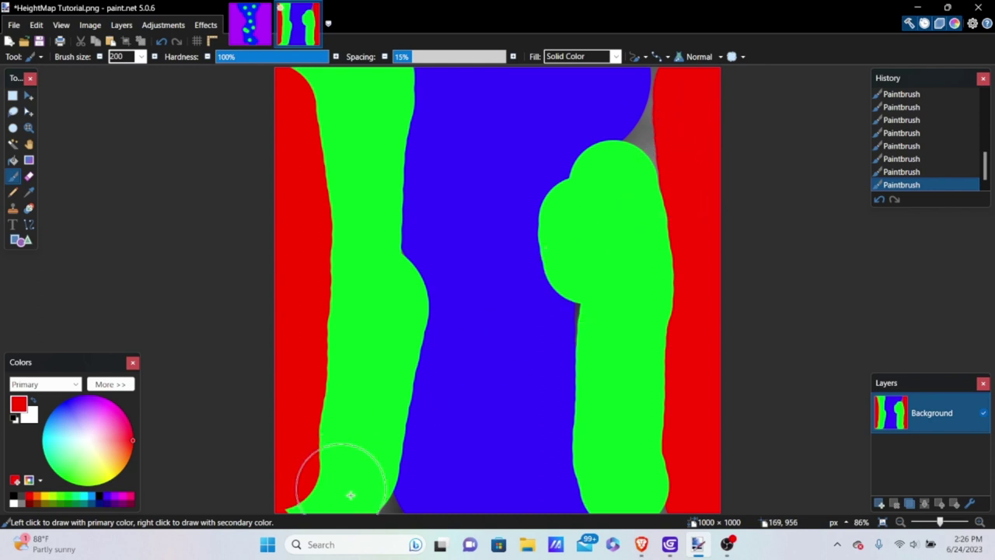
pyautogui.click(383, 496)
pyautogui.click(645, 129)
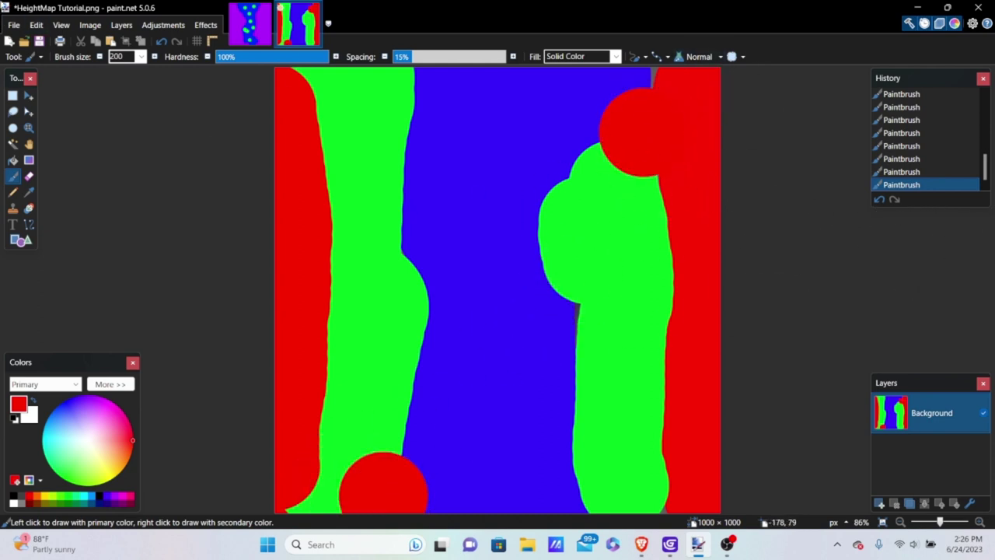
# Save the painted image as a separate PNG named MIXMAP Tutorial, keeping the offered save settings
pyautogui.click(13, 26)
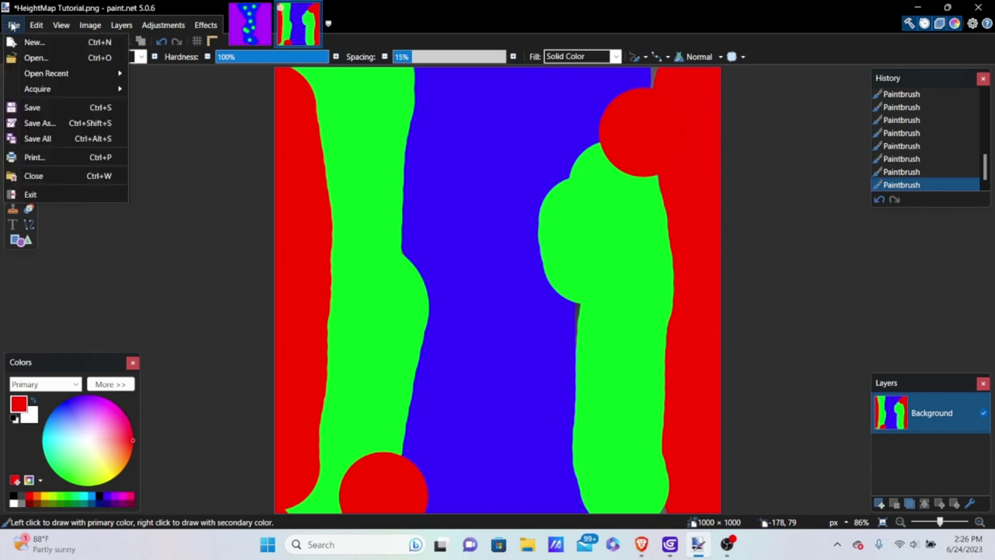
pyautogui.click(58, 124)
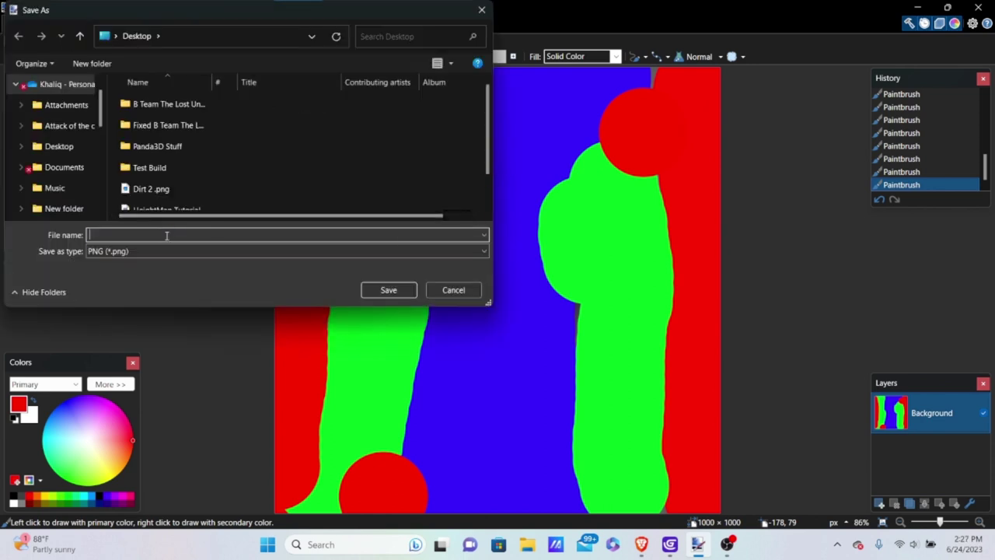
pyautogui.write('MIXP')
pyautogui.press('Return')
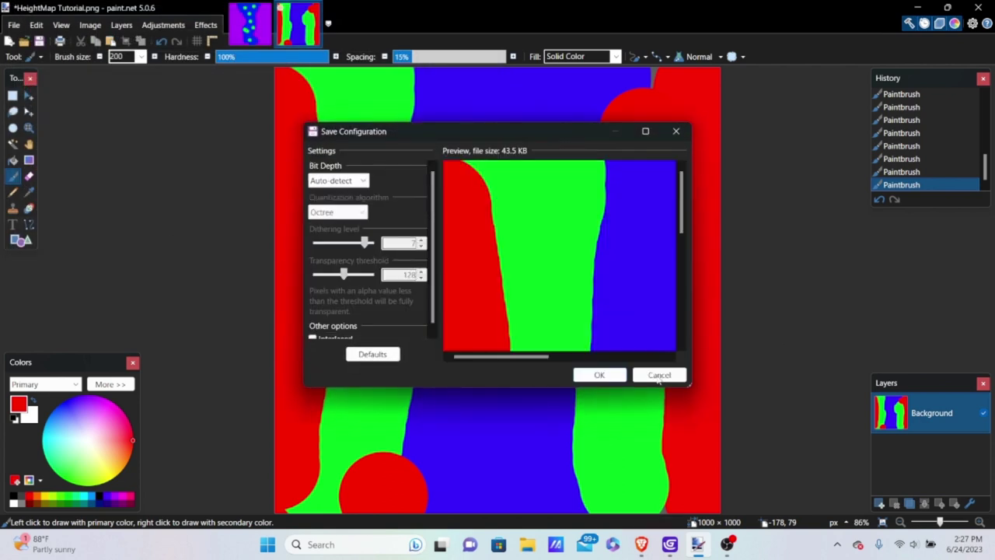
pyautogui.click(599, 375)
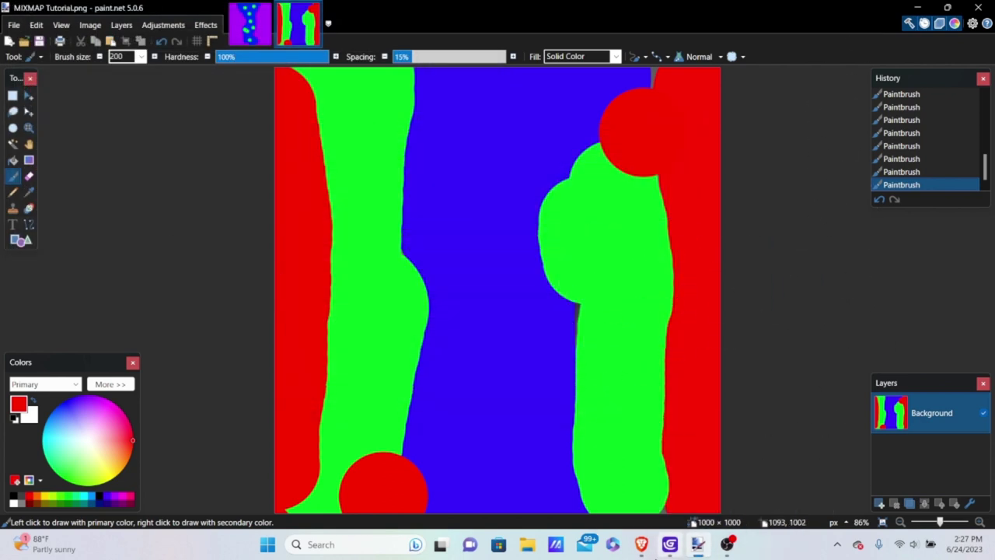
# Switch to GDevelop and add MIXMAP Tutorial.png from the Desktop as a sprite in the Terrain object's MIXMAP animation
pyautogui.click(670, 544)
pyautogui.scroll(3, 311, 280)
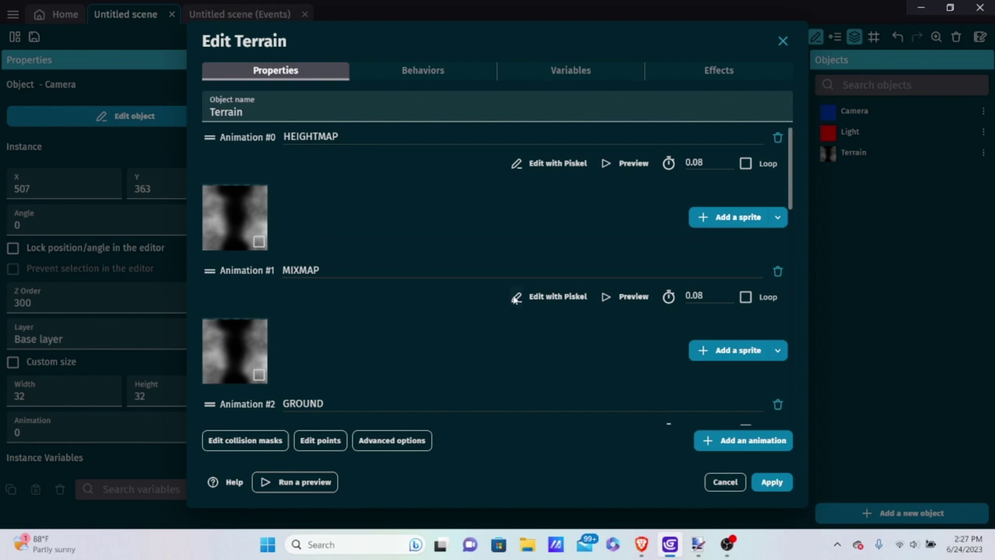
pyautogui.click(703, 350)
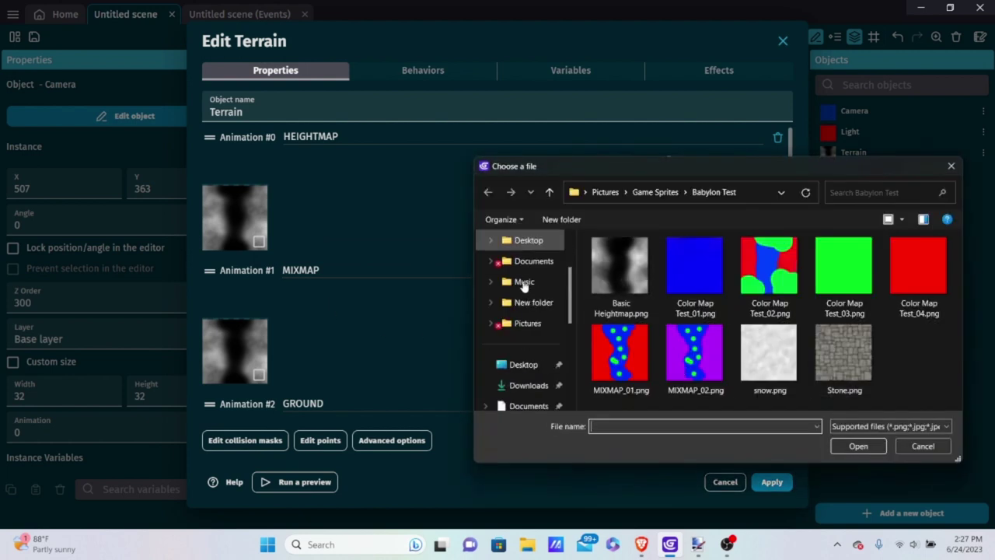
pyautogui.scroll(-2, 523, 286)
pyautogui.scroll(1, 521, 294)
pyautogui.click(519, 302)
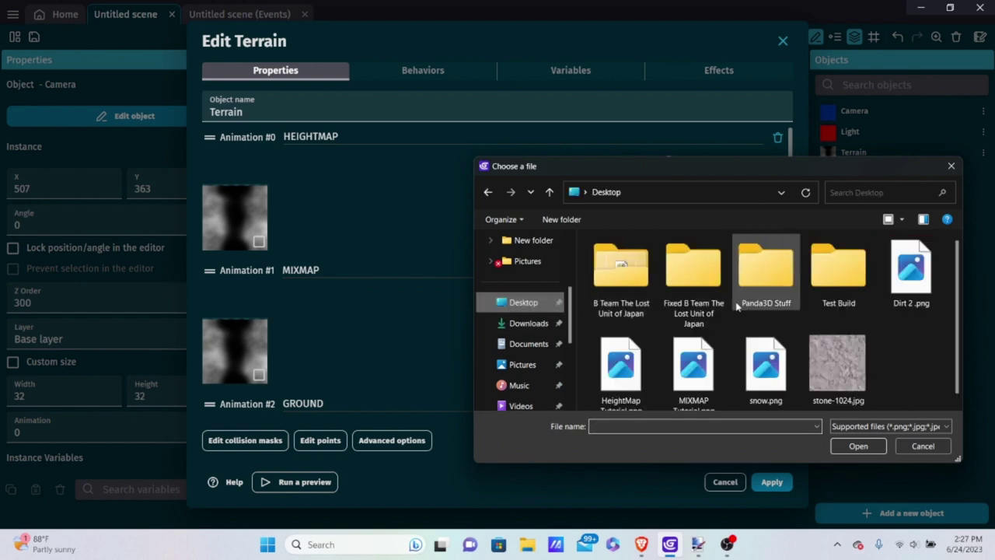
pyautogui.doubleClick(701, 356)
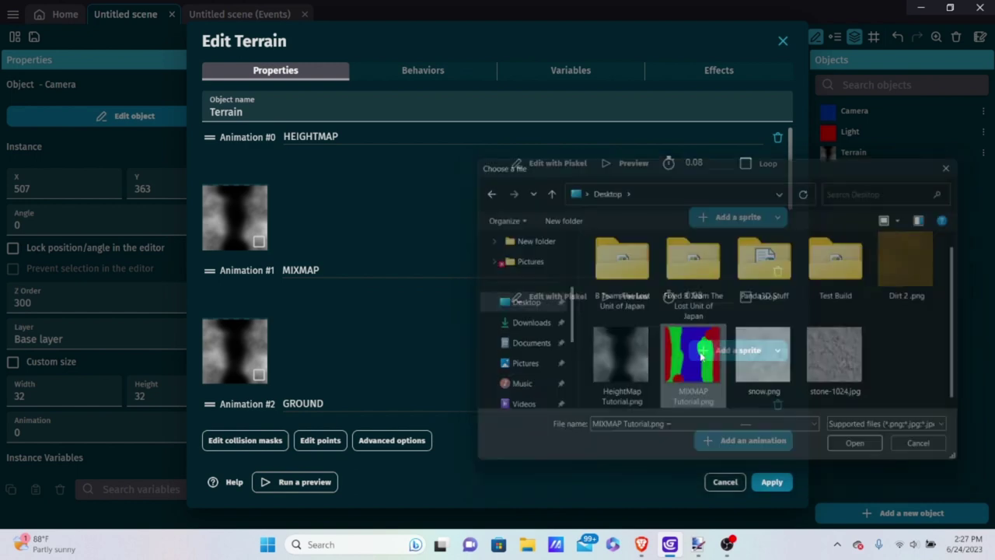
pyautogui.click(601, 275)
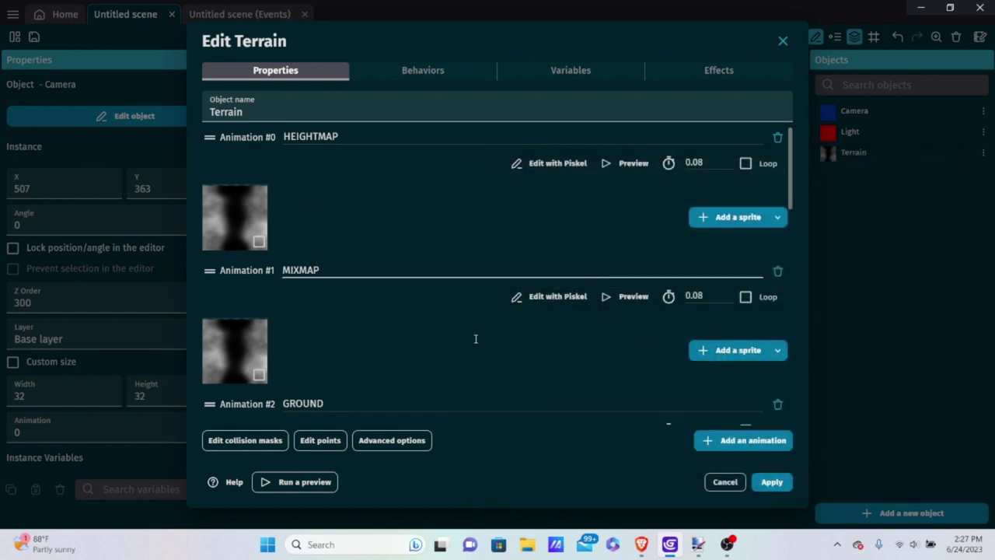
# Move the colored mixmap sprite ahead of the heightmap sprite in the MIXMAP animation and apply the Terrain changes
pyautogui.moveTo(309, 348); pyautogui.dragTo(233, 349)
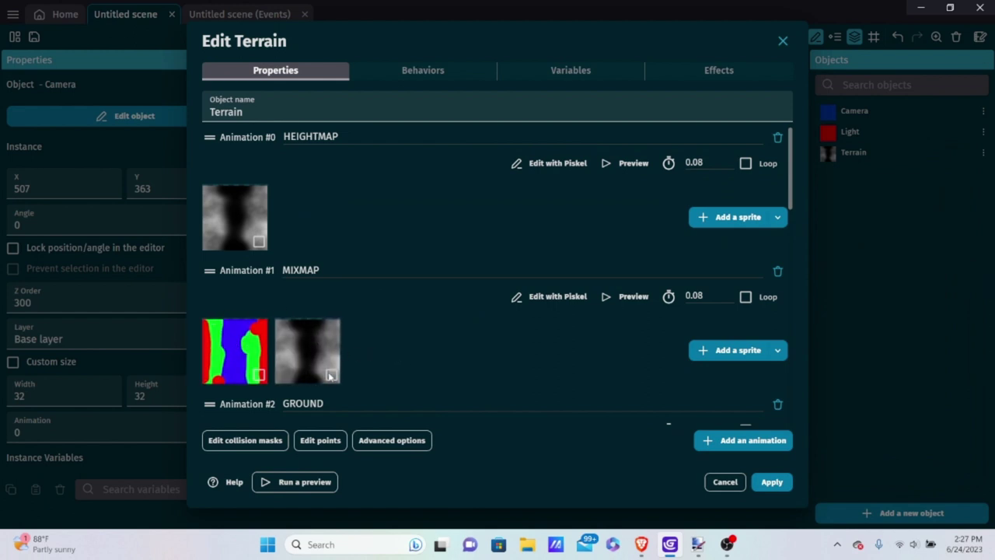
pyautogui.moveTo(253, 348); pyautogui.dragTo(233, 348)
pyautogui.moveTo(287, 363); pyautogui.dragTo(366, 361)
pyautogui.moveTo(310, 350); pyautogui.dragTo(236, 367)
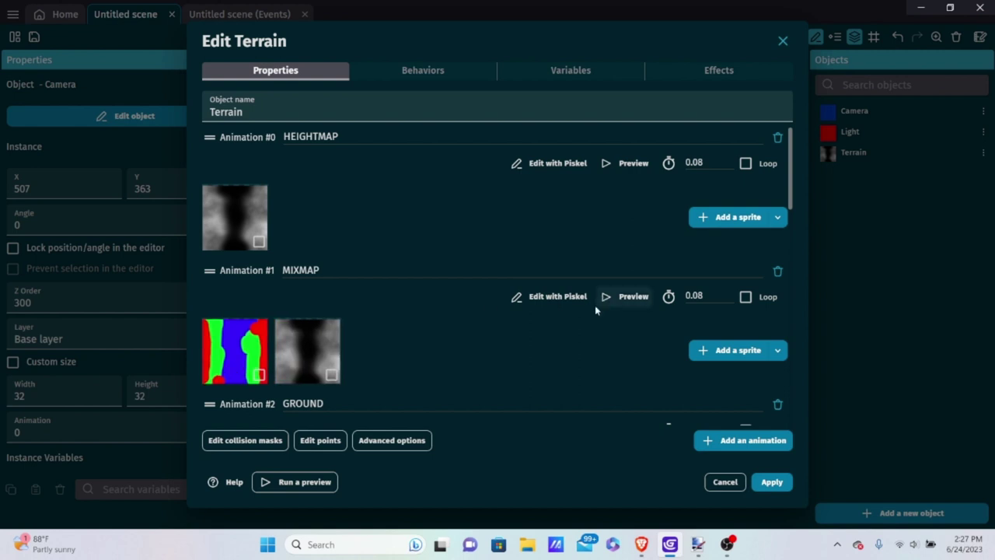
pyautogui.scroll(-3, 594, 309)
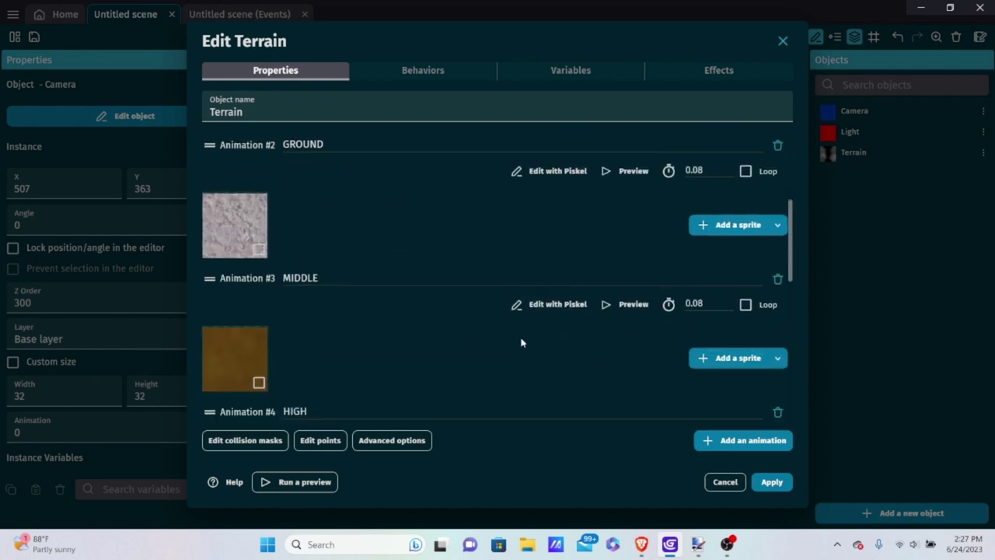
pyautogui.scroll(2, 521, 343)
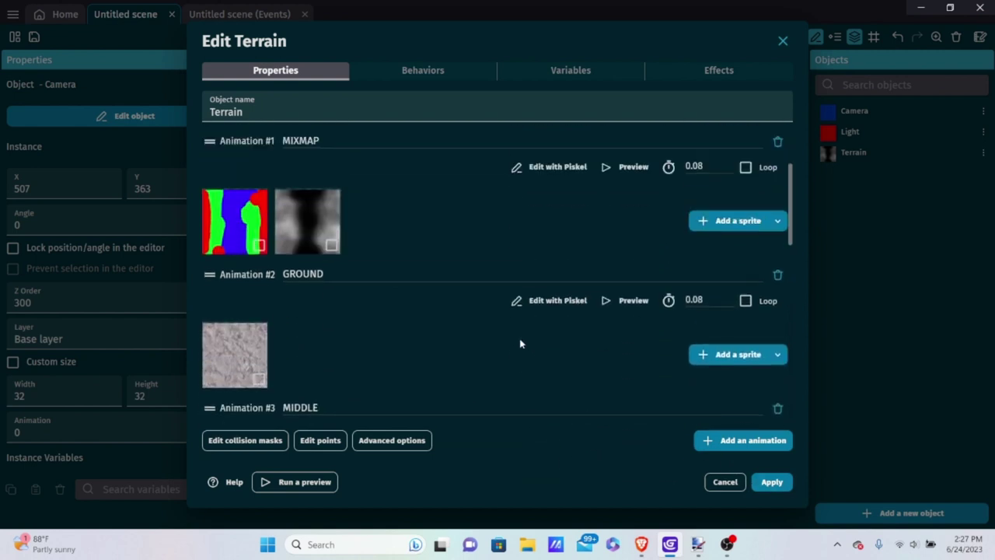
pyautogui.click(764, 482)
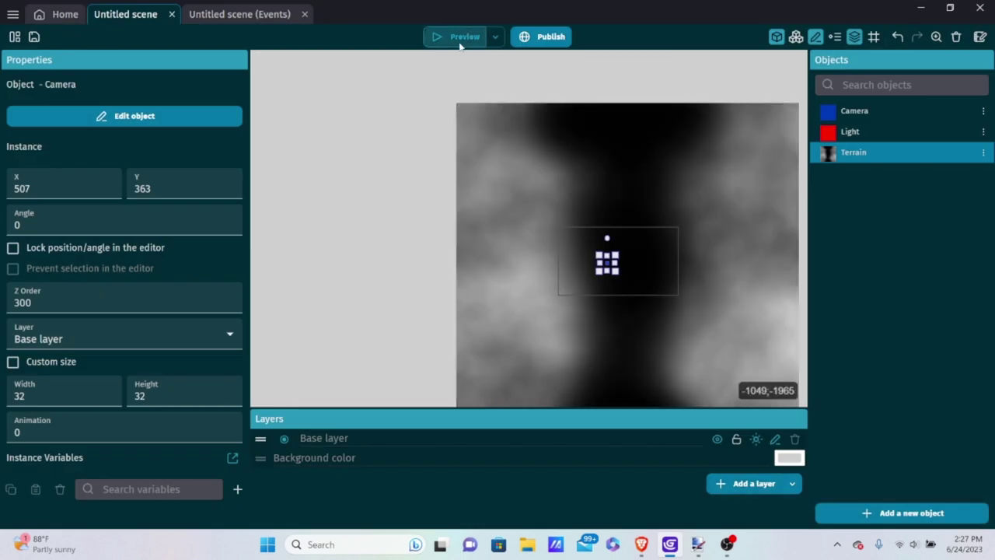
# Run a scene preview to examine how the mixmap blends the terrain textures, and close it
pyautogui.click(459, 41)
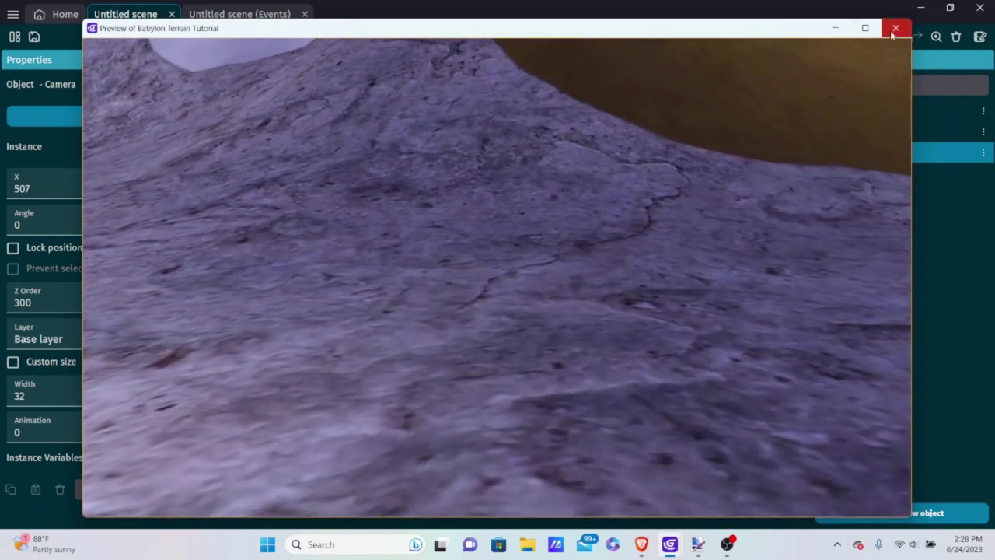
pyautogui.click(895, 28)
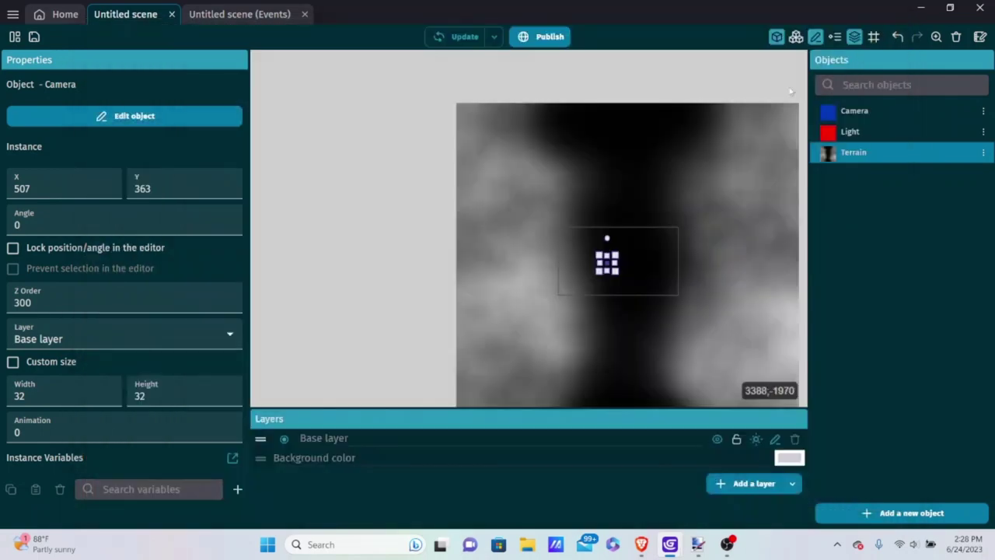
# Enlarge the Terrain instance from its upper-left and lower-right corners to about 12743 × 12743
pyautogui.scroll(-4, 672, 186)
pyautogui.scroll(-1, 683, 204)
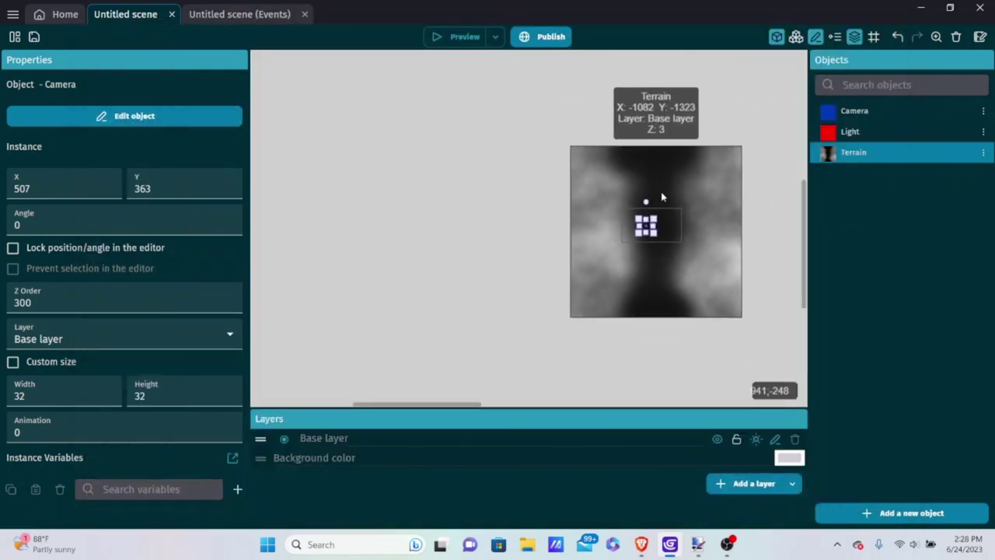
pyautogui.click(588, 182)
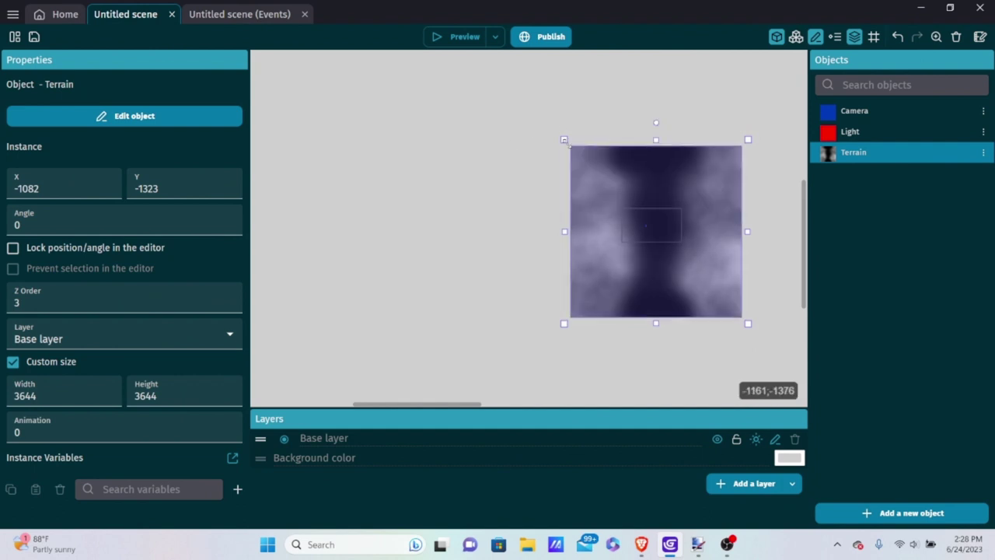
pyautogui.moveTo(565, 140); pyautogui.dragTo(435, 12)
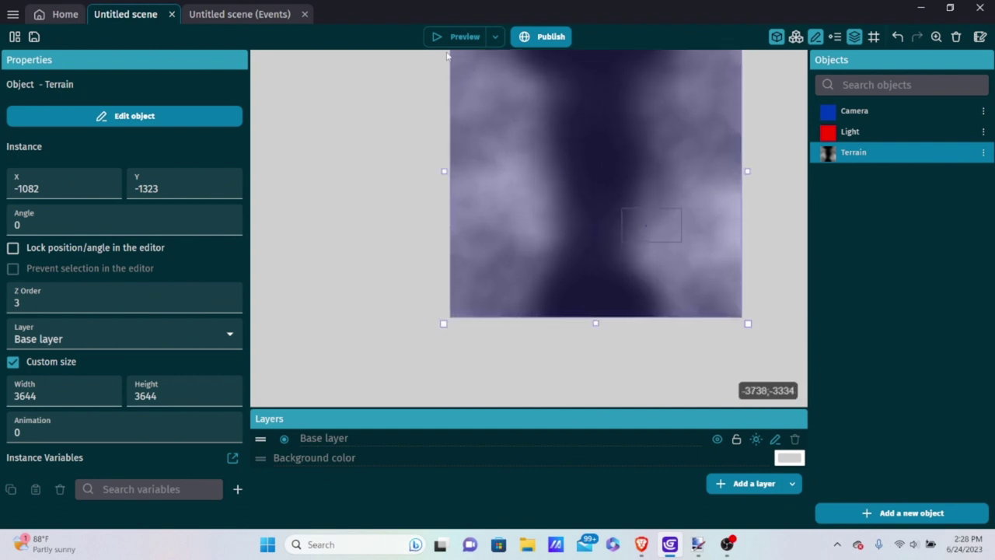
pyautogui.scroll(-1, 597, 276)
pyautogui.scroll(-3, 597, 276)
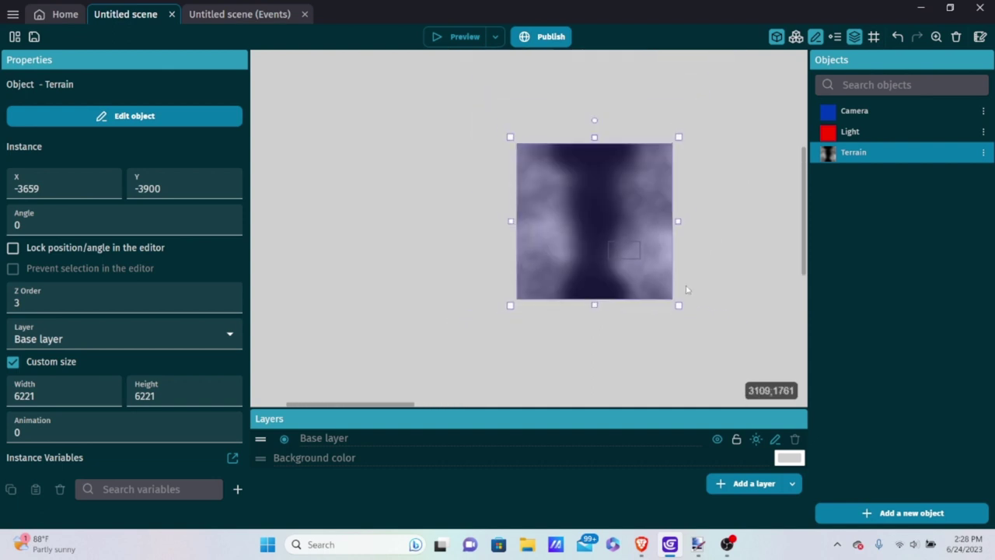
pyautogui.moveTo(680, 309); pyautogui.dragTo(808, 435)
pyautogui.scroll(-3, 645, 233)
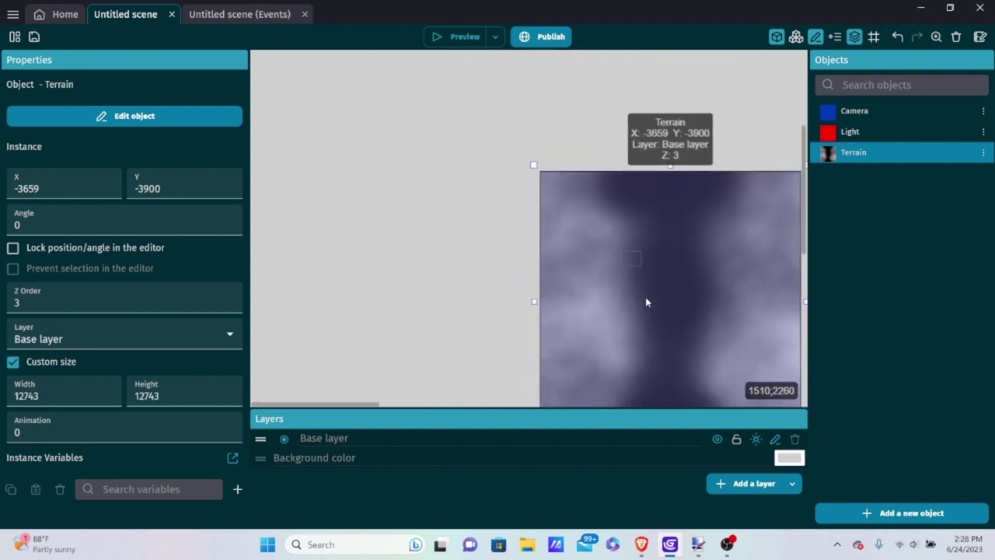
# Enlarge the Terrain instance further from its opposite corners to a square of about 32250 × 32250
pyautogui.scroll(-1, 428, 273)
pyautogui.click(428, 274)
pyautogui.scroll(-2, 460, 169)
pyautogui.click(460, 170)
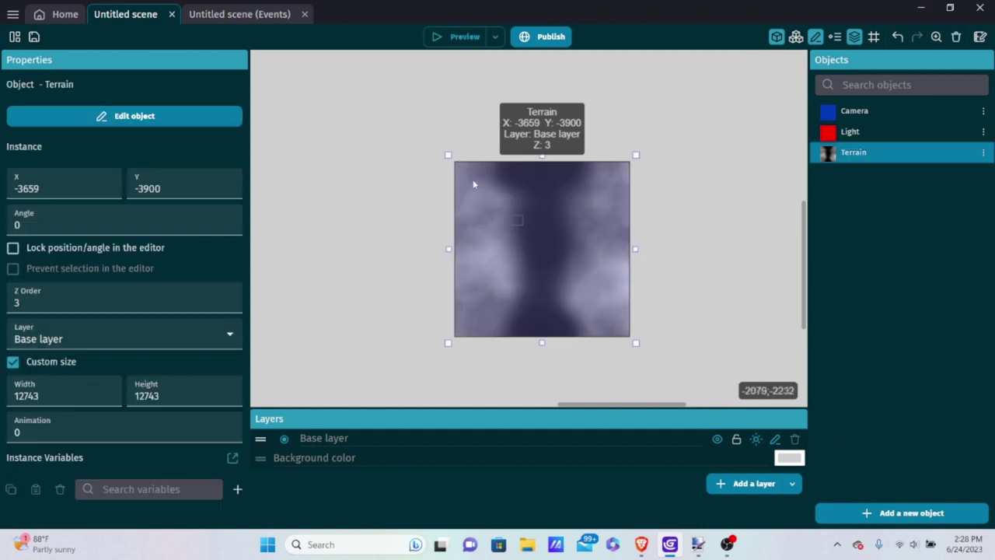
pyautogui.scroll(2, 436, 148)
pyautogui.moveTo(357, 64); pyautogui.dragTo(296, 16)
pyautogui.scroll(-1, 590, 225)
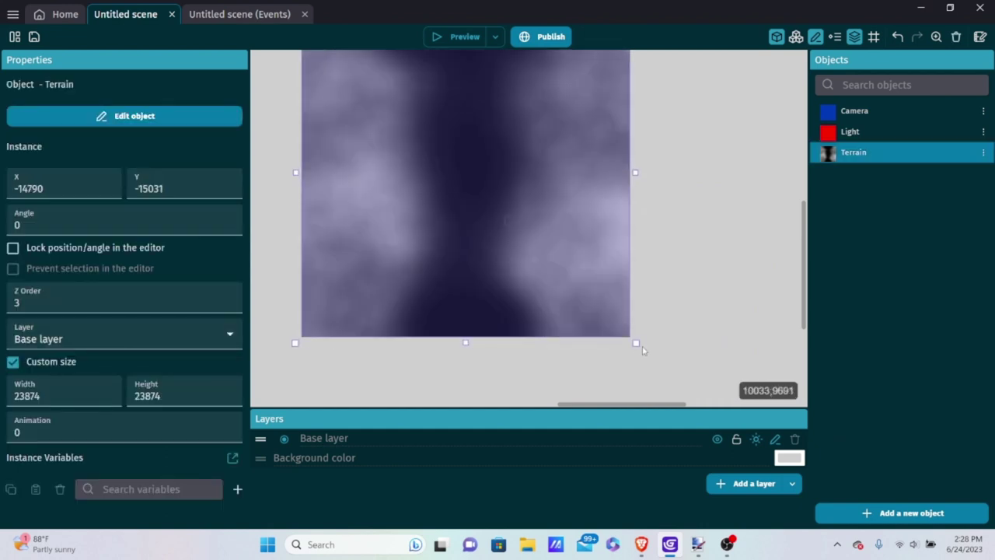
pyautogui.moveTo(636, 342); pyautogui.dragTo(748, 396)
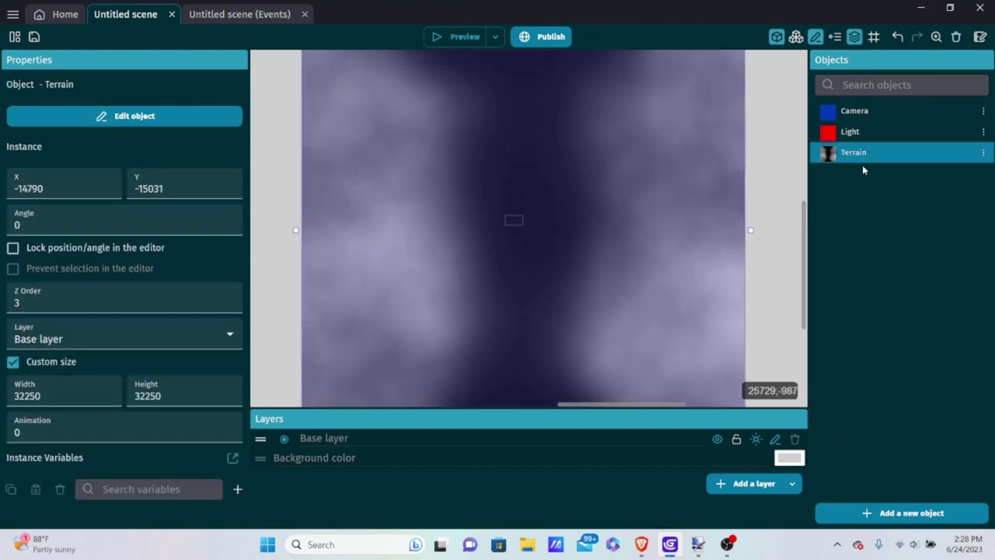
# Stretch the Terrain instance outward on its sides, top and bottom to about 57332 wide and 36093 high
pyautogui.scroll(-5, 753, 269)
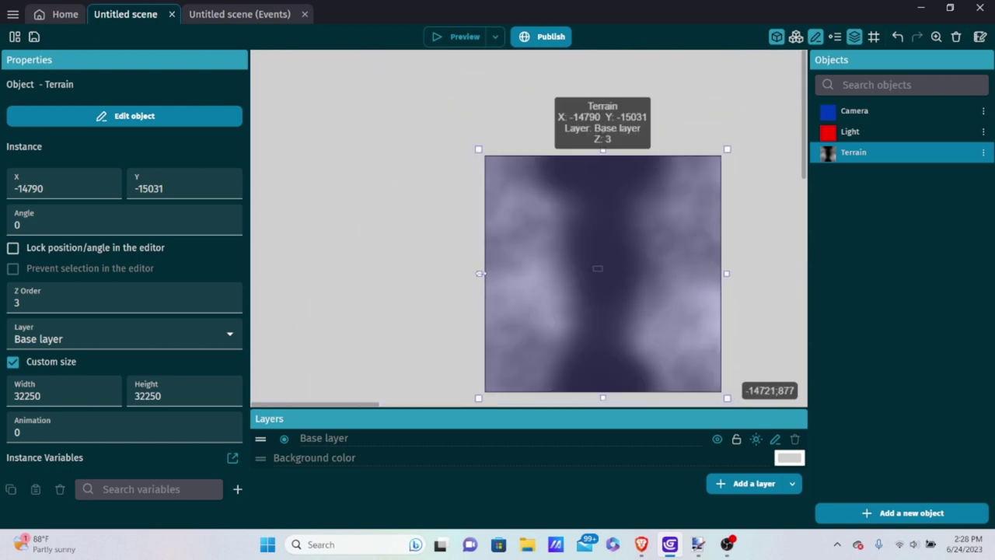
pyautogui.moveTo(480, 273); pyautogui.dragTo(366, 276)
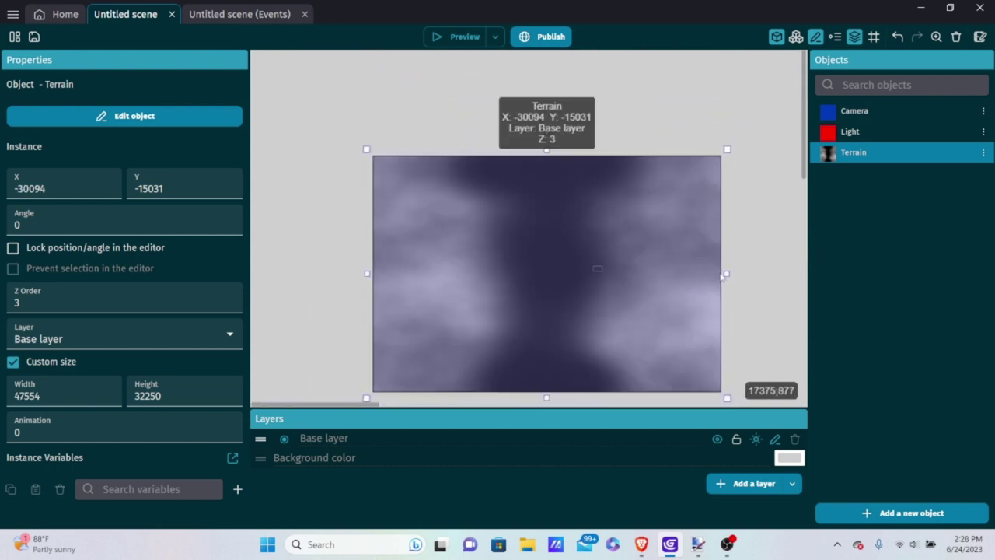
pyautogui.moveTo(728, 274); pyautogui.dragTo(803, 264)
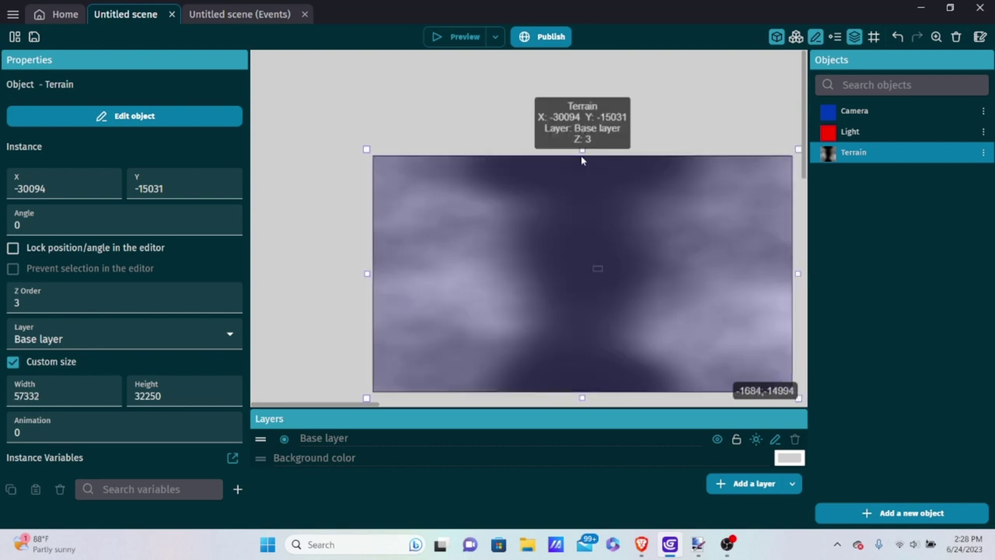
pyautogui.scroll(-2, 600, 179)
pyautogui.moveTo(586, 405); pyautogui.dragTo(584, 407)
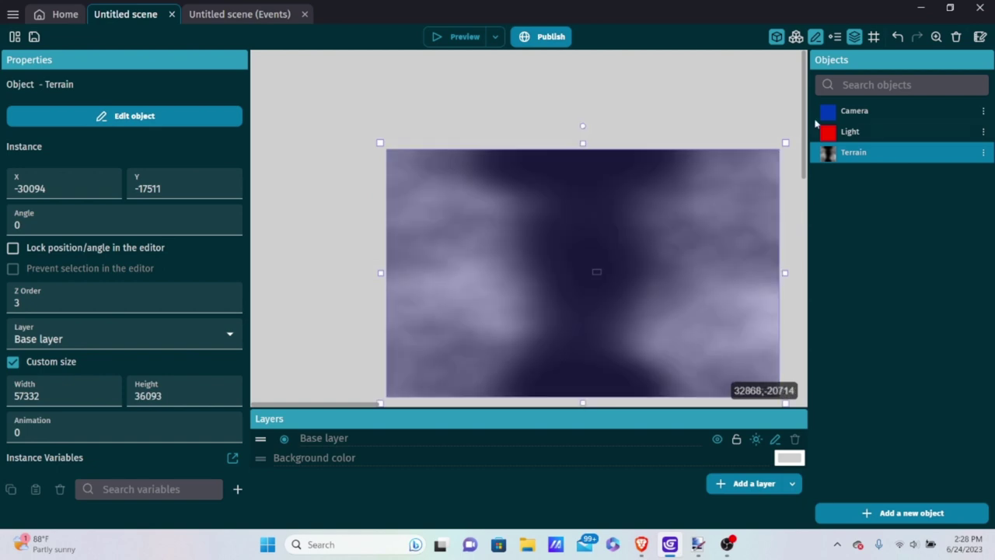
# Set the Terrain object's terrainBehaviour to a max height of 15 and 30 subdivisions, and apply the changes
pyautogui.doubleClick(859, 154)
pyautogui.click(430, 80)
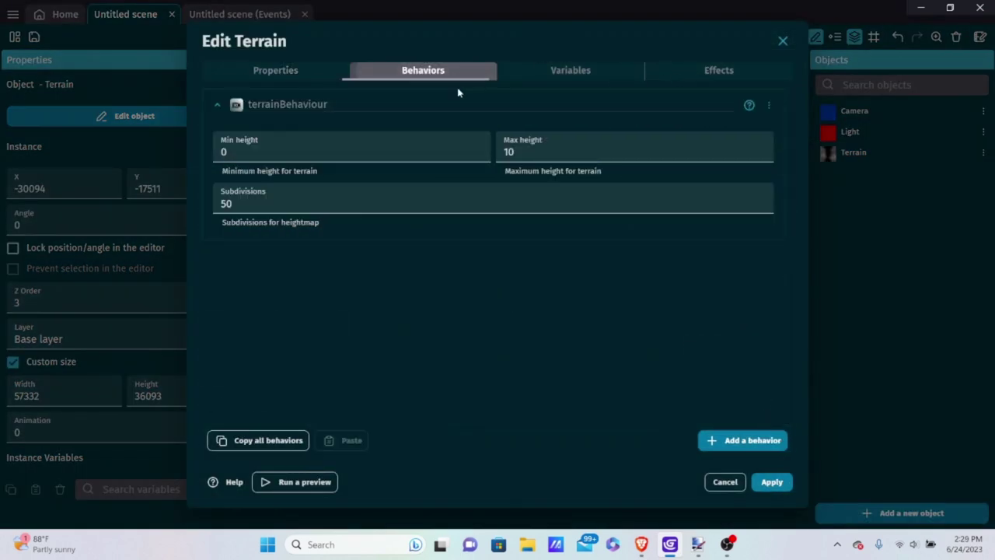
pyautogui.click(565, 143)
pyautogui.press('BackSpace')
pyautogui.press('BackSpace')
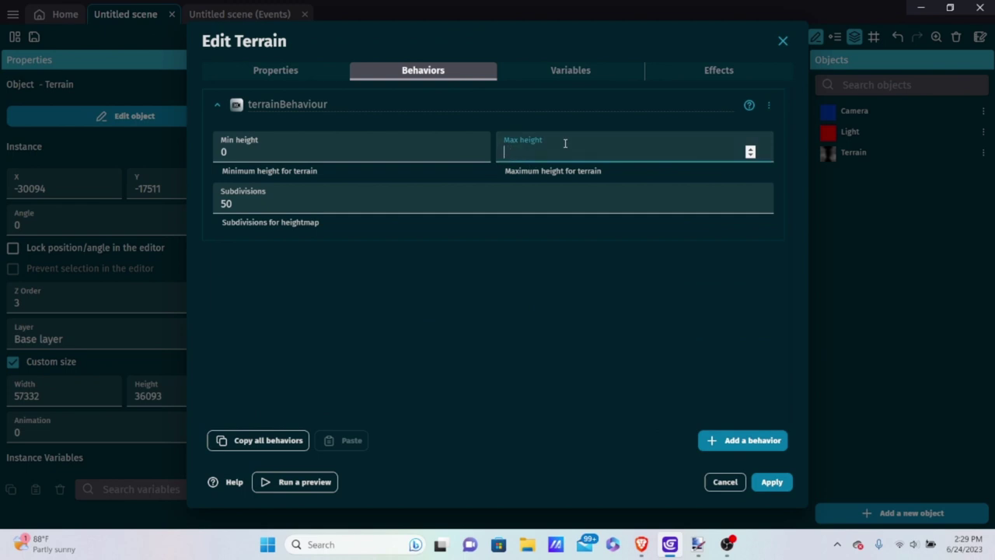
pyautogui.write('15')
pyautogui.press('Tab')
pyautogui.press('BackSpace')
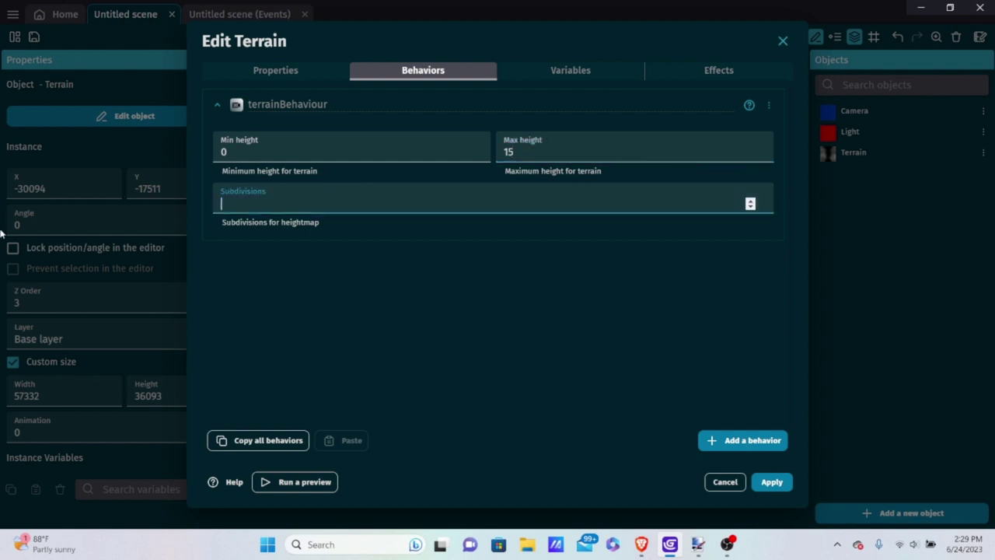
pyautogui.write('3')
pyautogui.write('0')
pyautogui.click(770, 483)
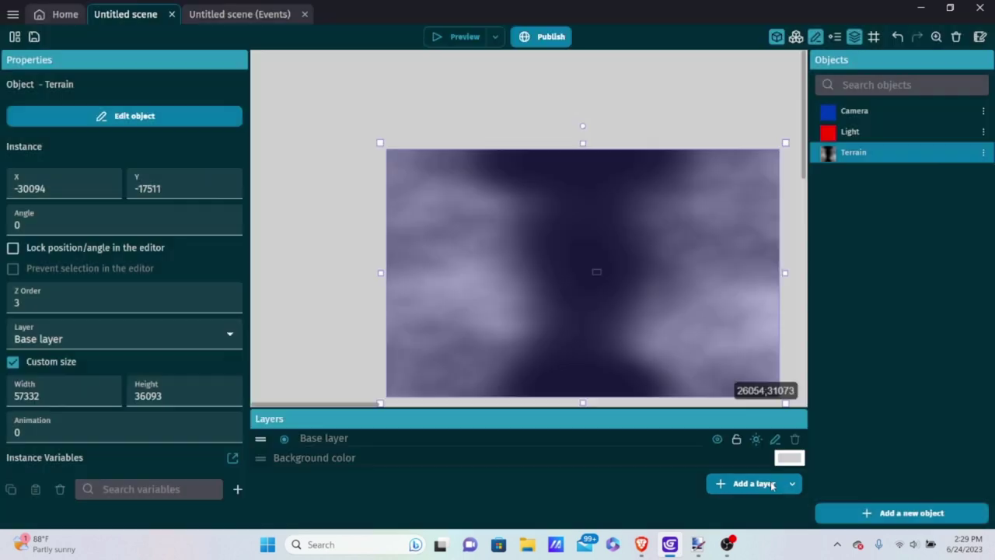
# Preview the scene to inspect the enlarged terrain with its new height settings, and close the preview
pyautogui.click(461, 36)
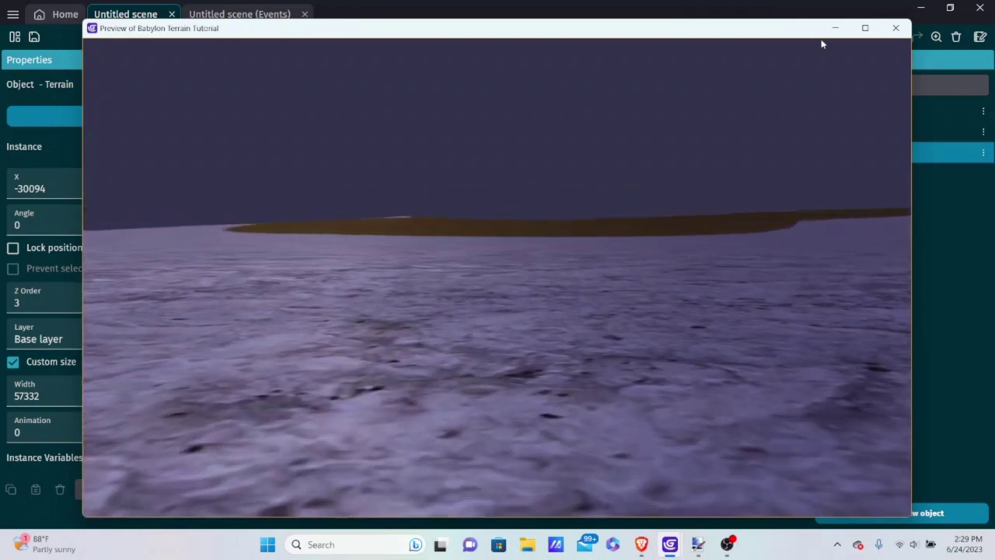
pyautogui.click(886, 27)
# Shrink the Terrain instance to about 42205 × 26570 and center it around the game window frame
pyautogui.scroll(-2, 423, 214)
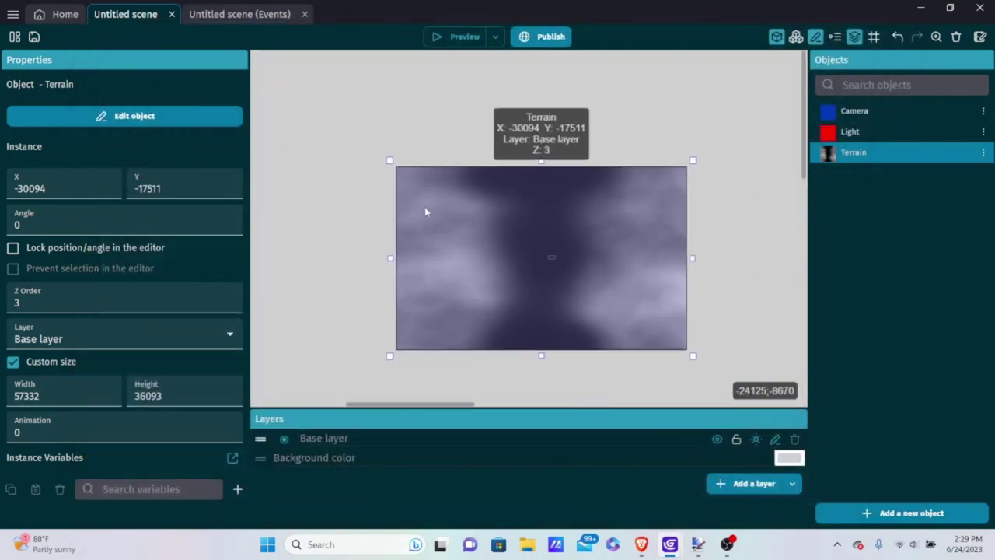
pyautogui.moveTo(389, 159); pyautogui.dragTo(436, 182)
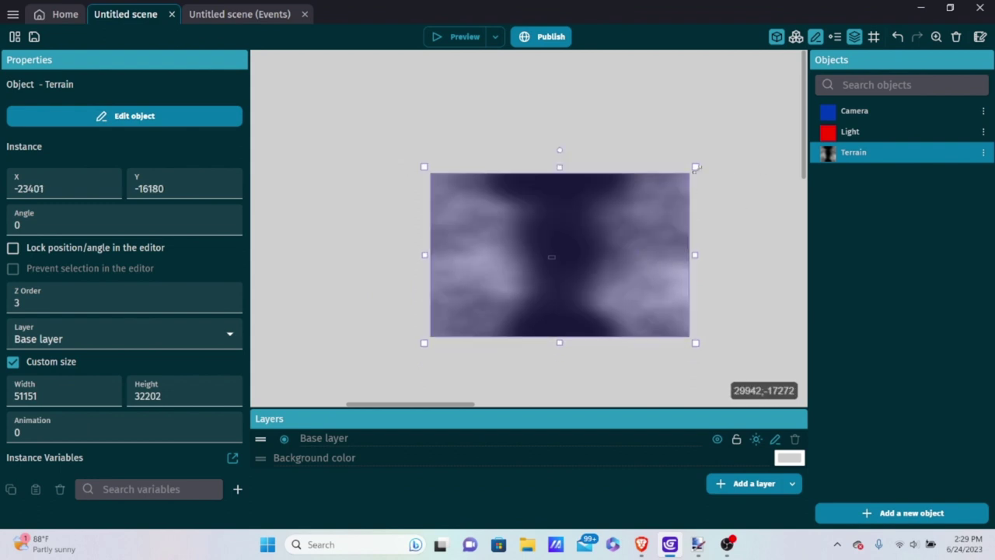
pyautogui.moveTo(692, 176); pyautogui.dragTo(644, 202)
pyautogui.moveTo(537, 241); pyautogui.dragTo(551, 234)
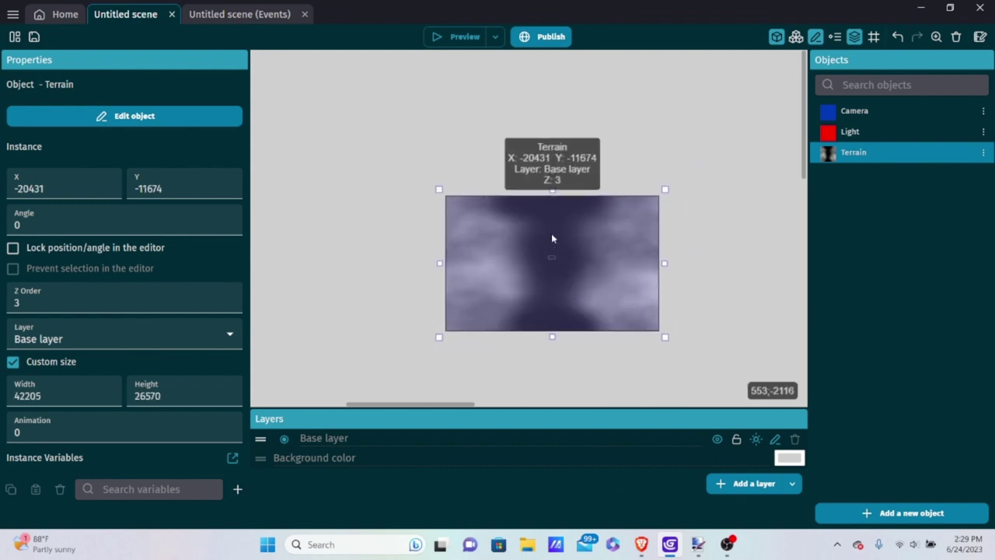